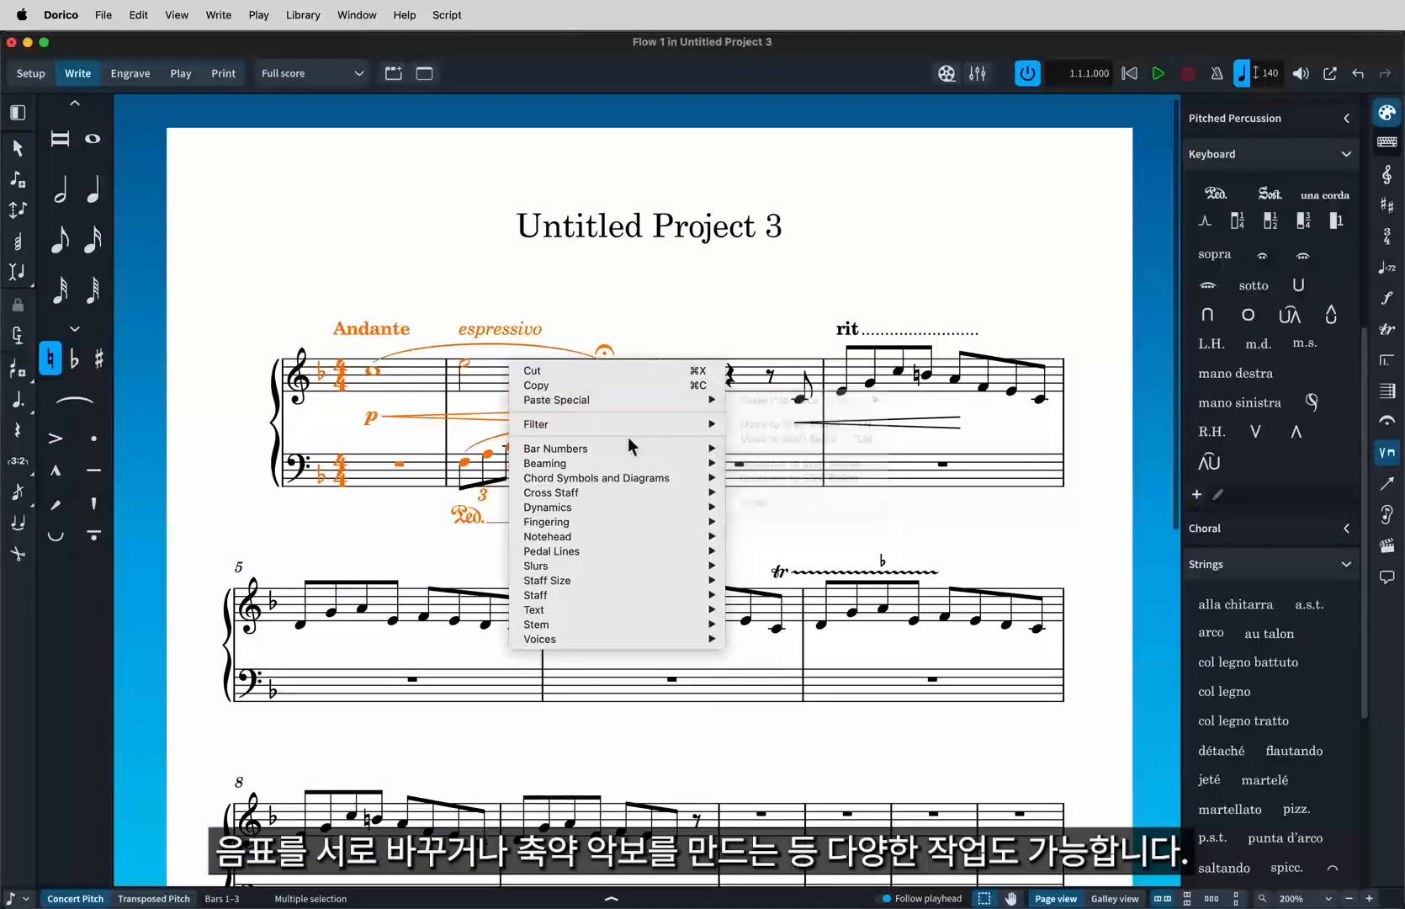
mouse_move(590, 446)
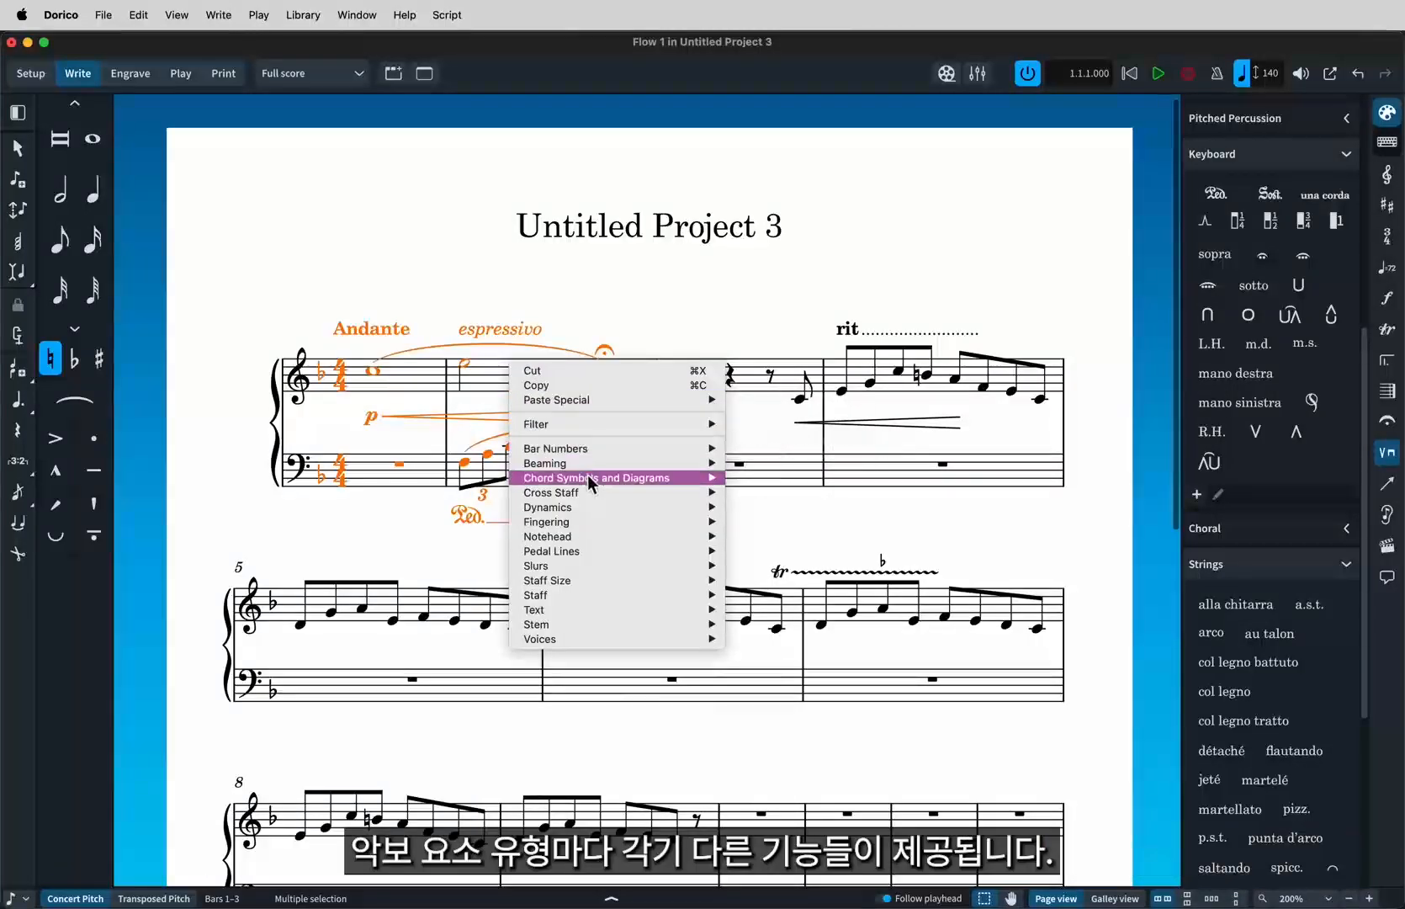
mouse_move(587, 474)
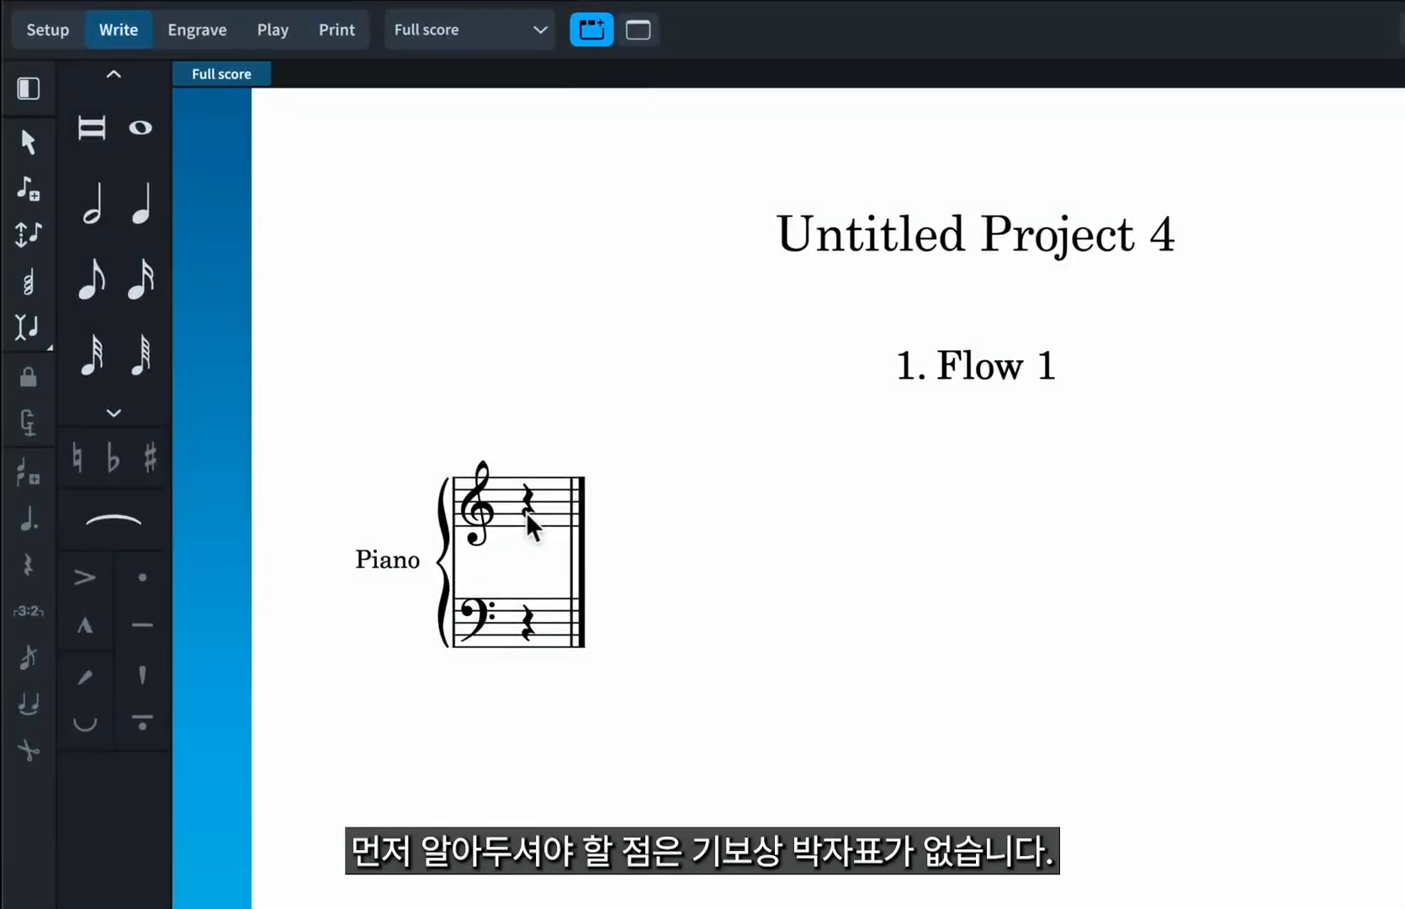
Enter a run of sixteen quarter notes in the treble staff of the unmetered piano score, then leave note input.
double_click(528, 515)
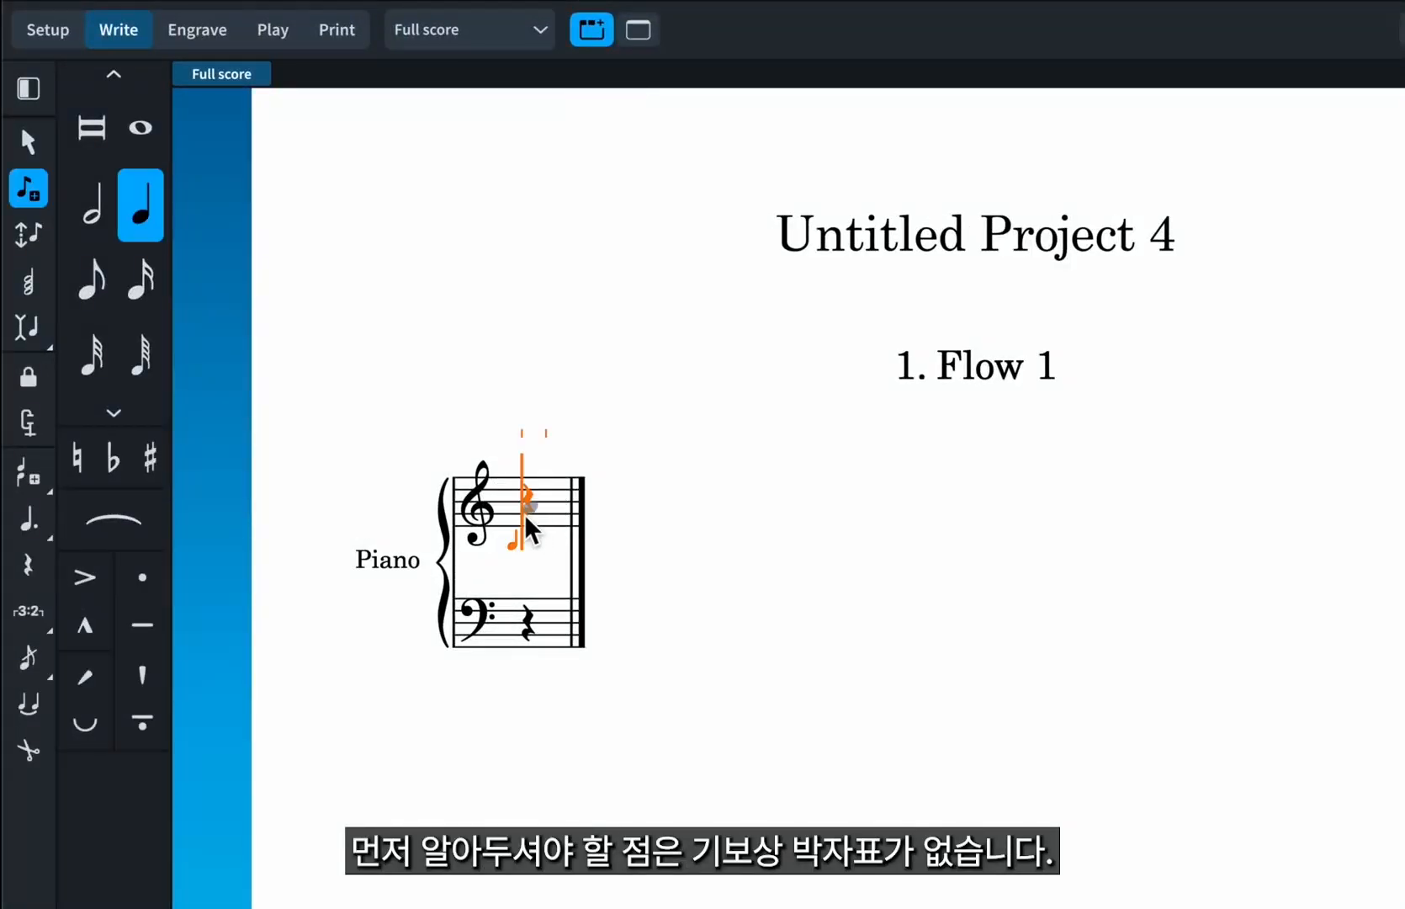
key("e")
key("g")
key("b")
key("d")
key("c")
key("g")
key("e")
key("d")
key("c")
key("b")
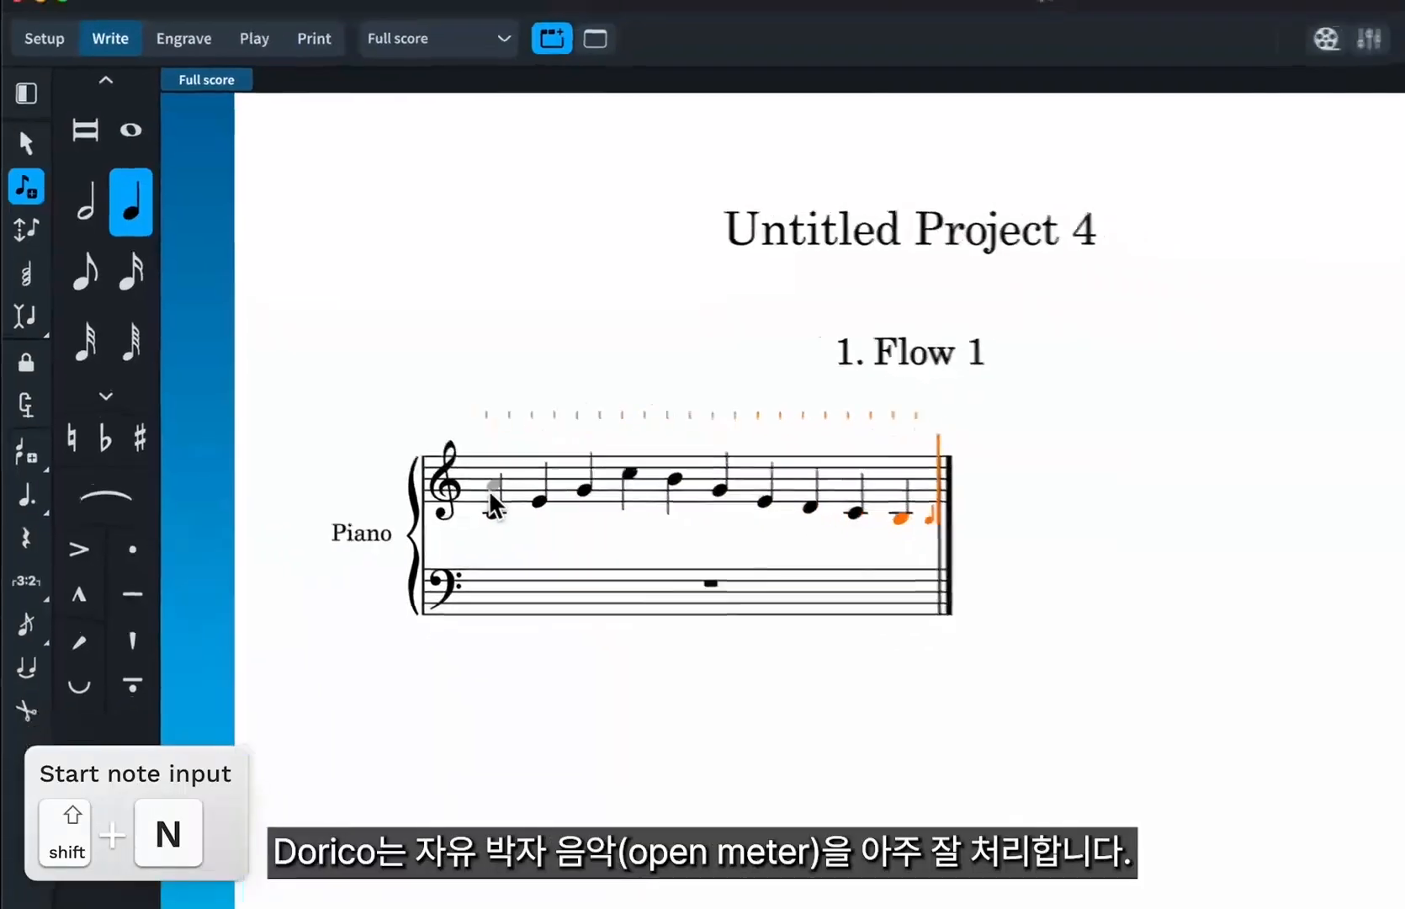
key("d")
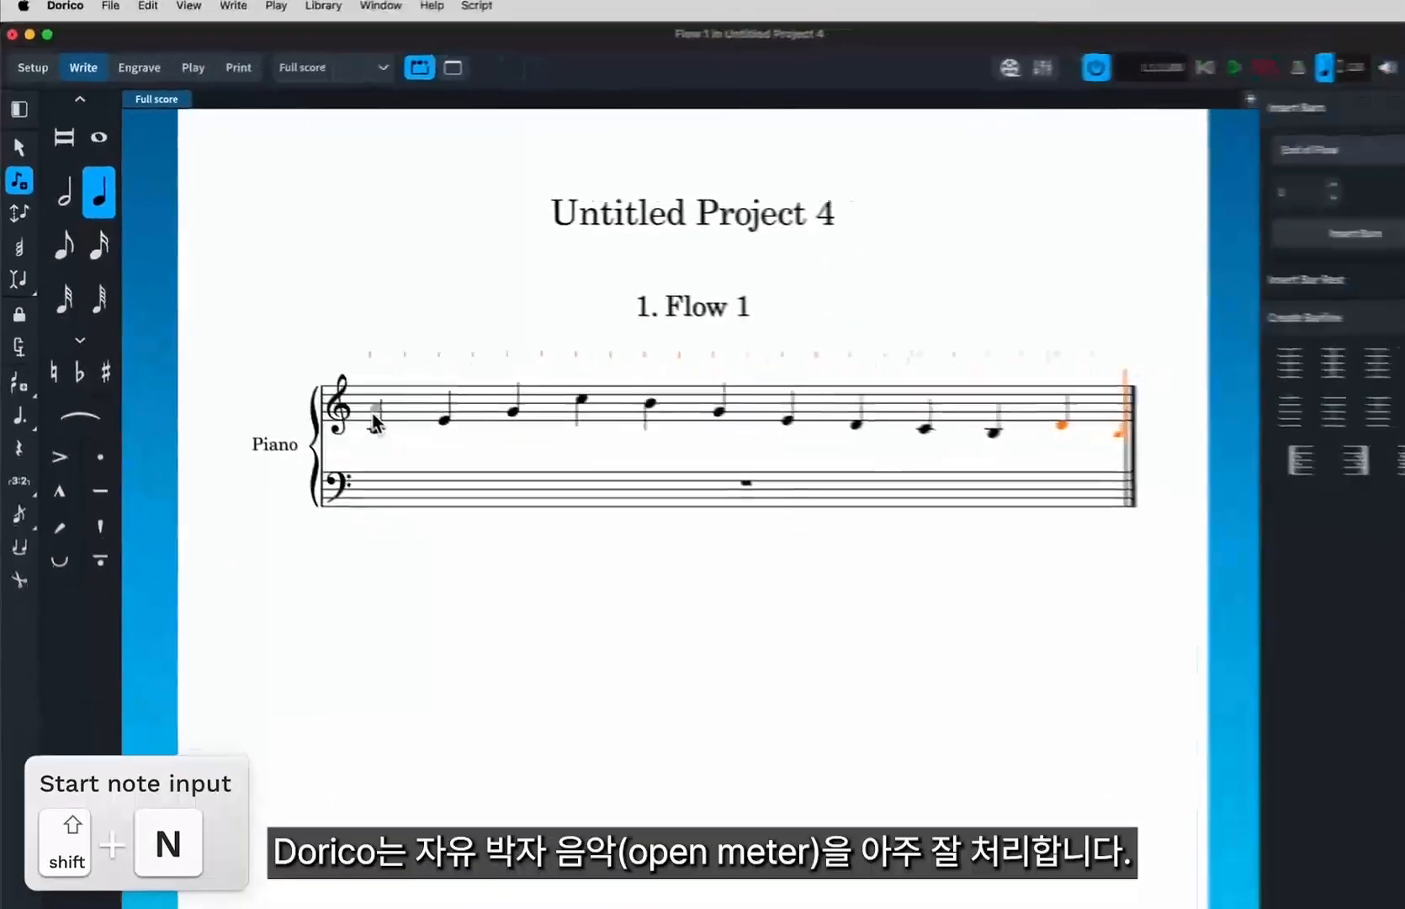
key("f")
key("a")
key("g")
key("f")
key("f")
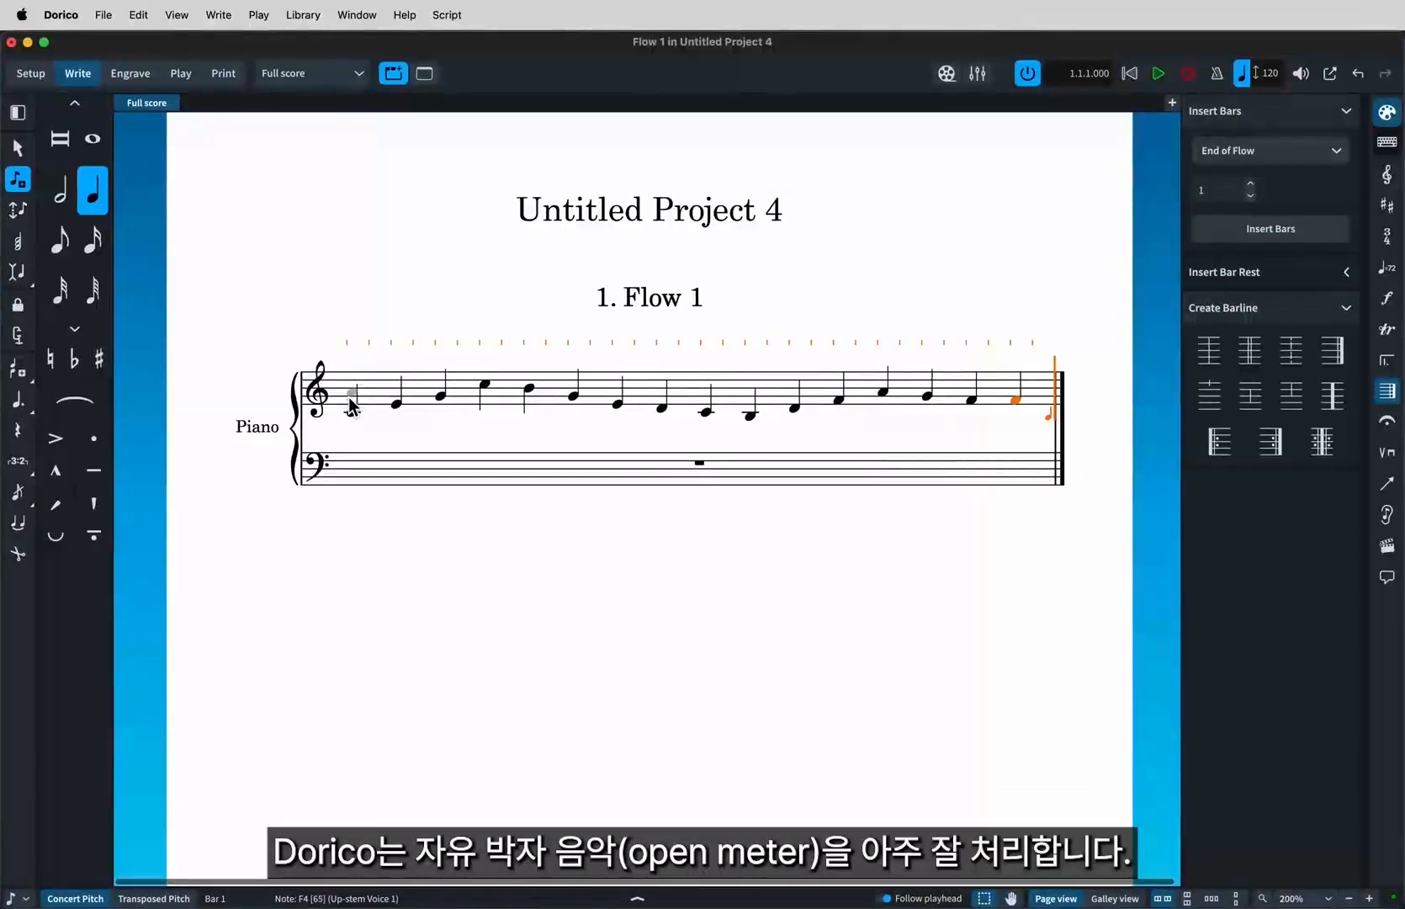
key("Escape")
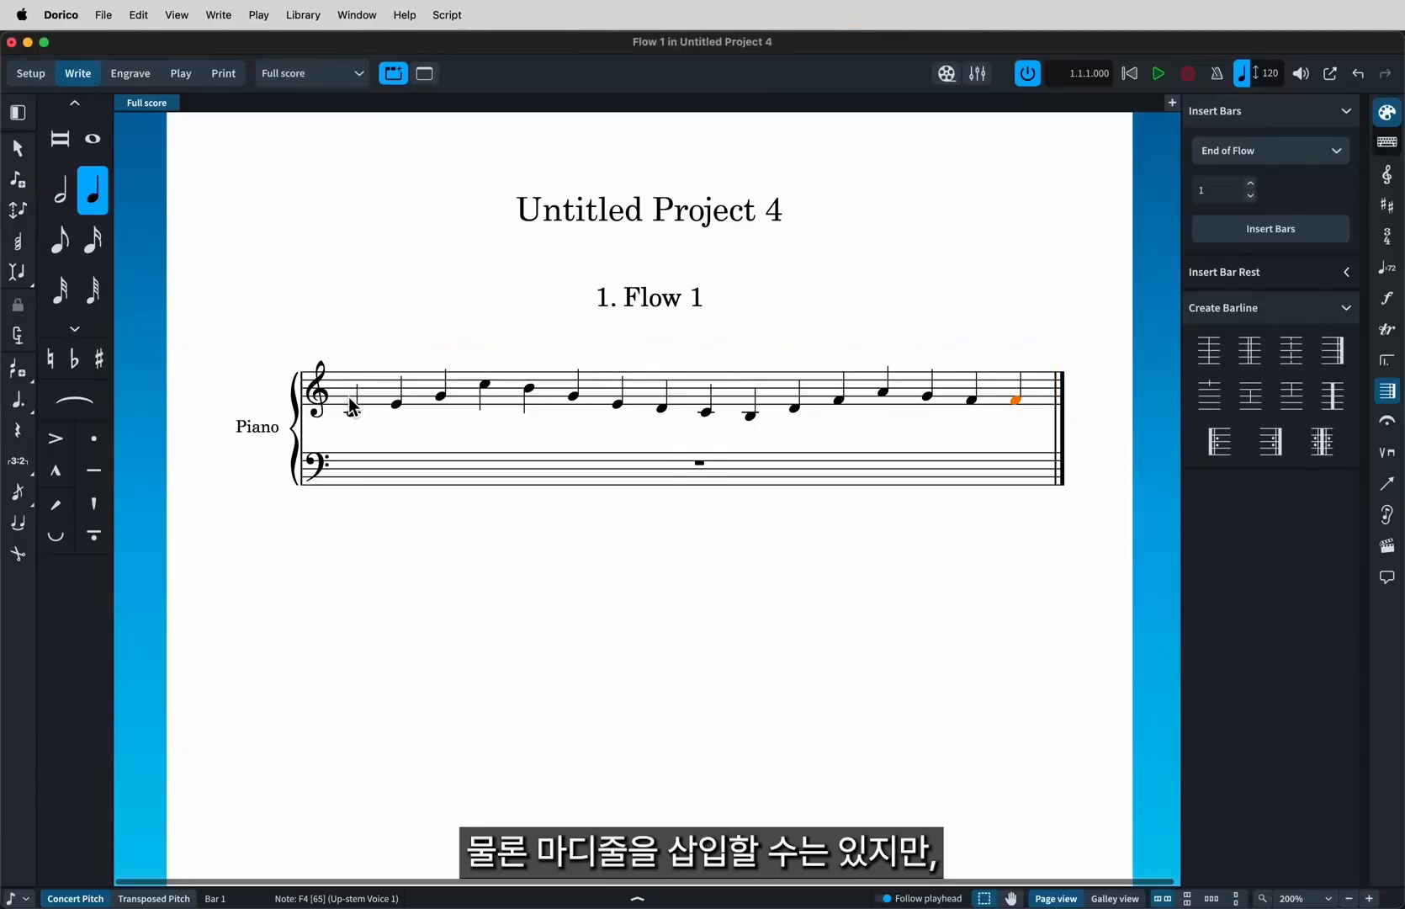
Insert a normal barline before the ninth note of the melody.
left_click(705, 412)
key("shift+b")
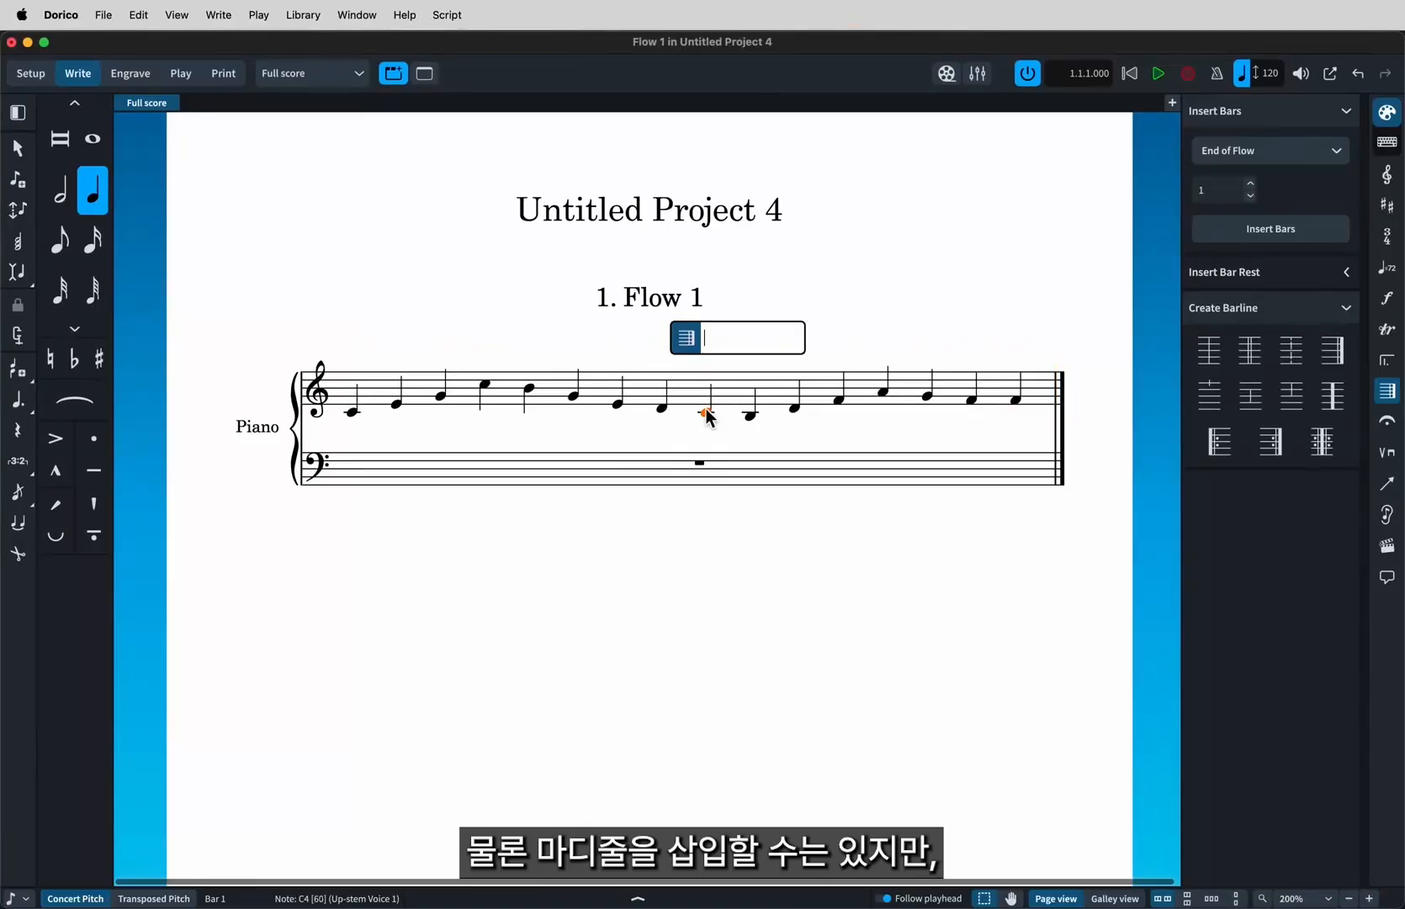
type("|")
key("Return")
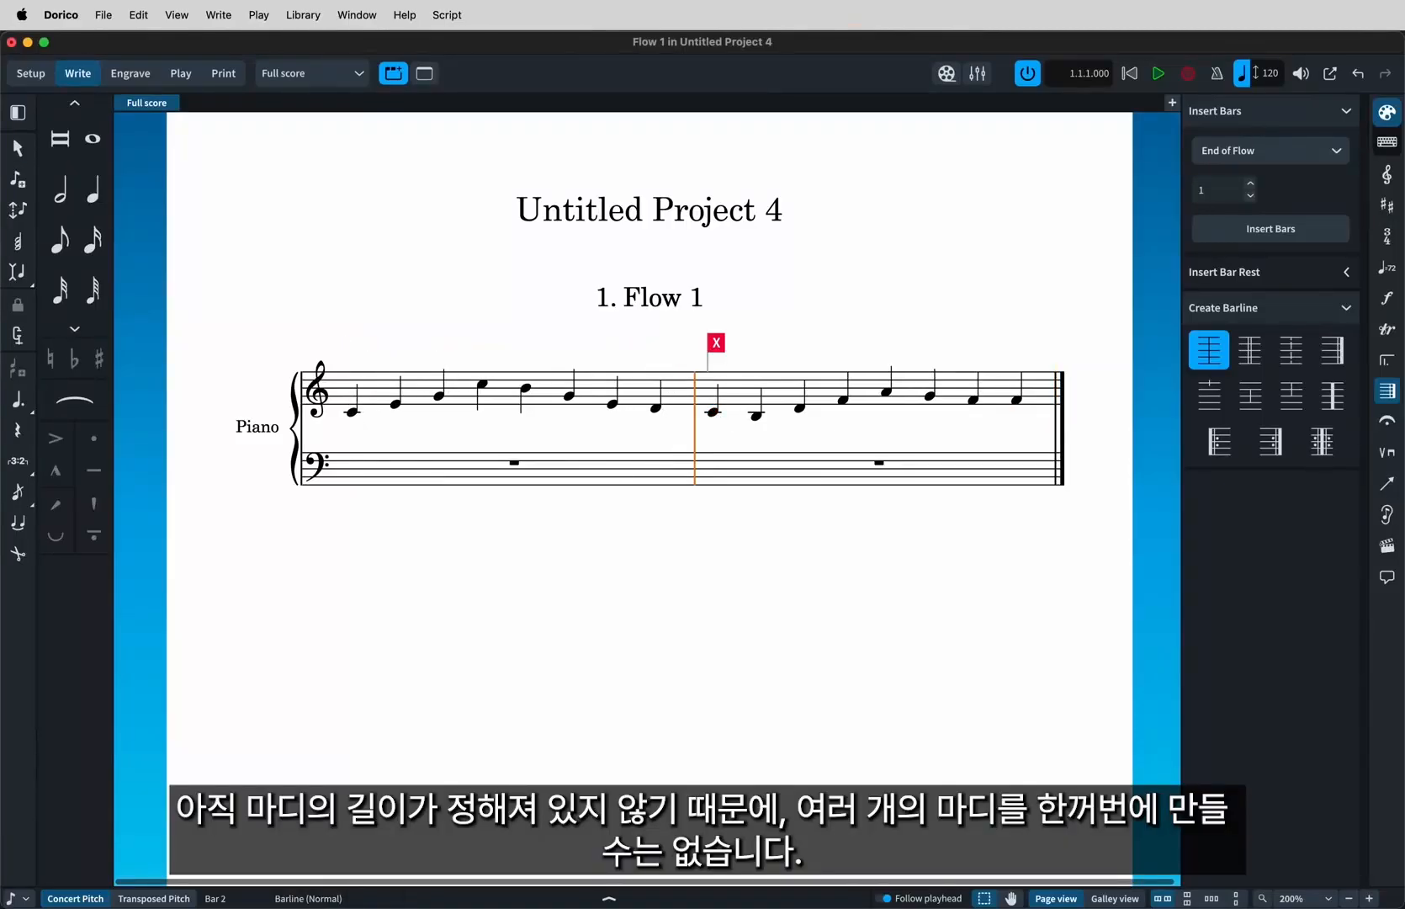
Try to insert one bar at the end of the flow.
left_click(1257, 236)
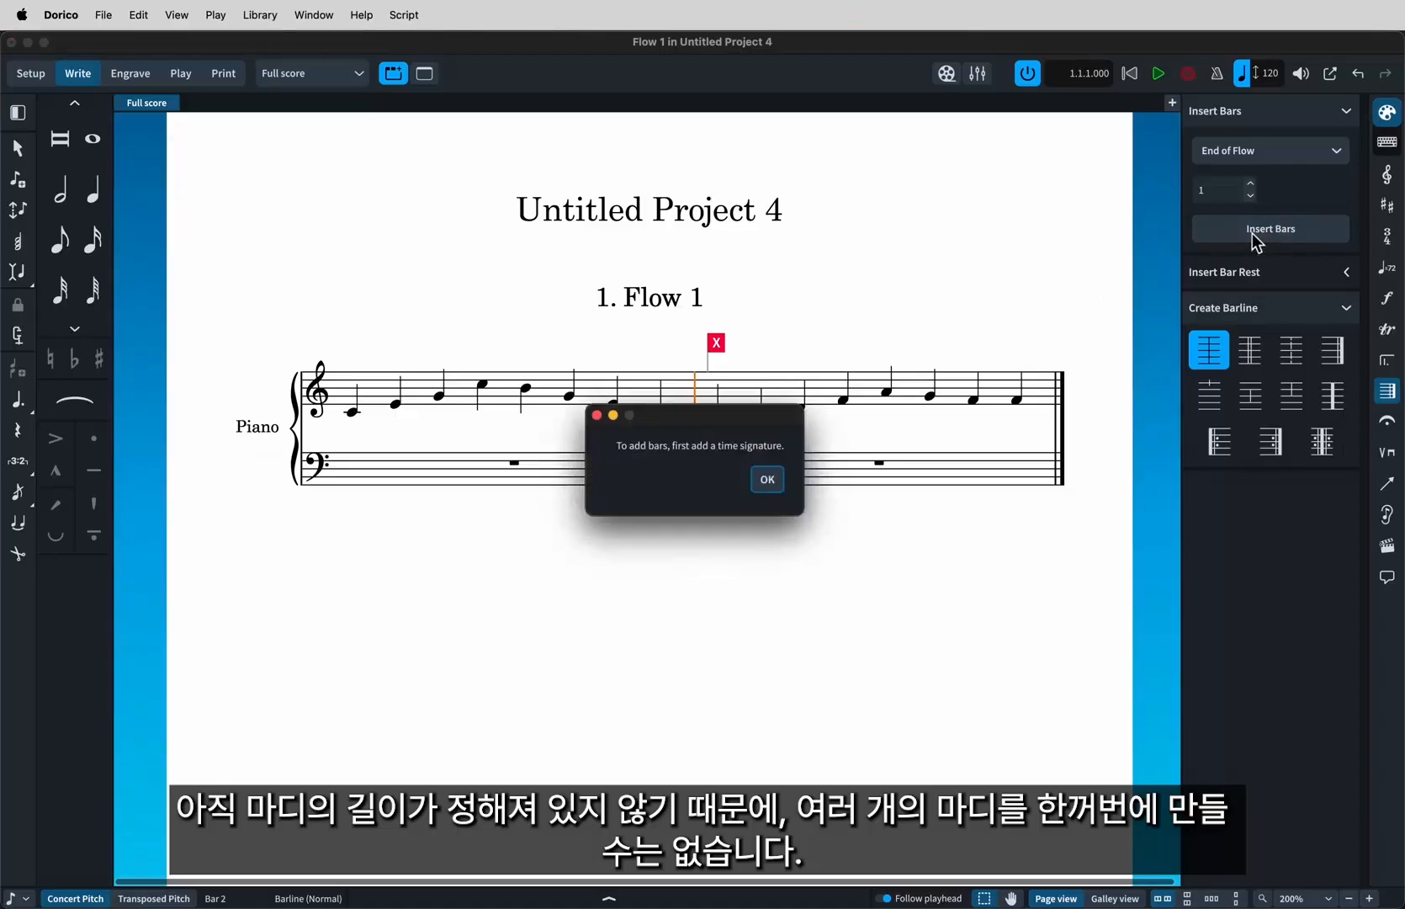
left_click(762, 485)
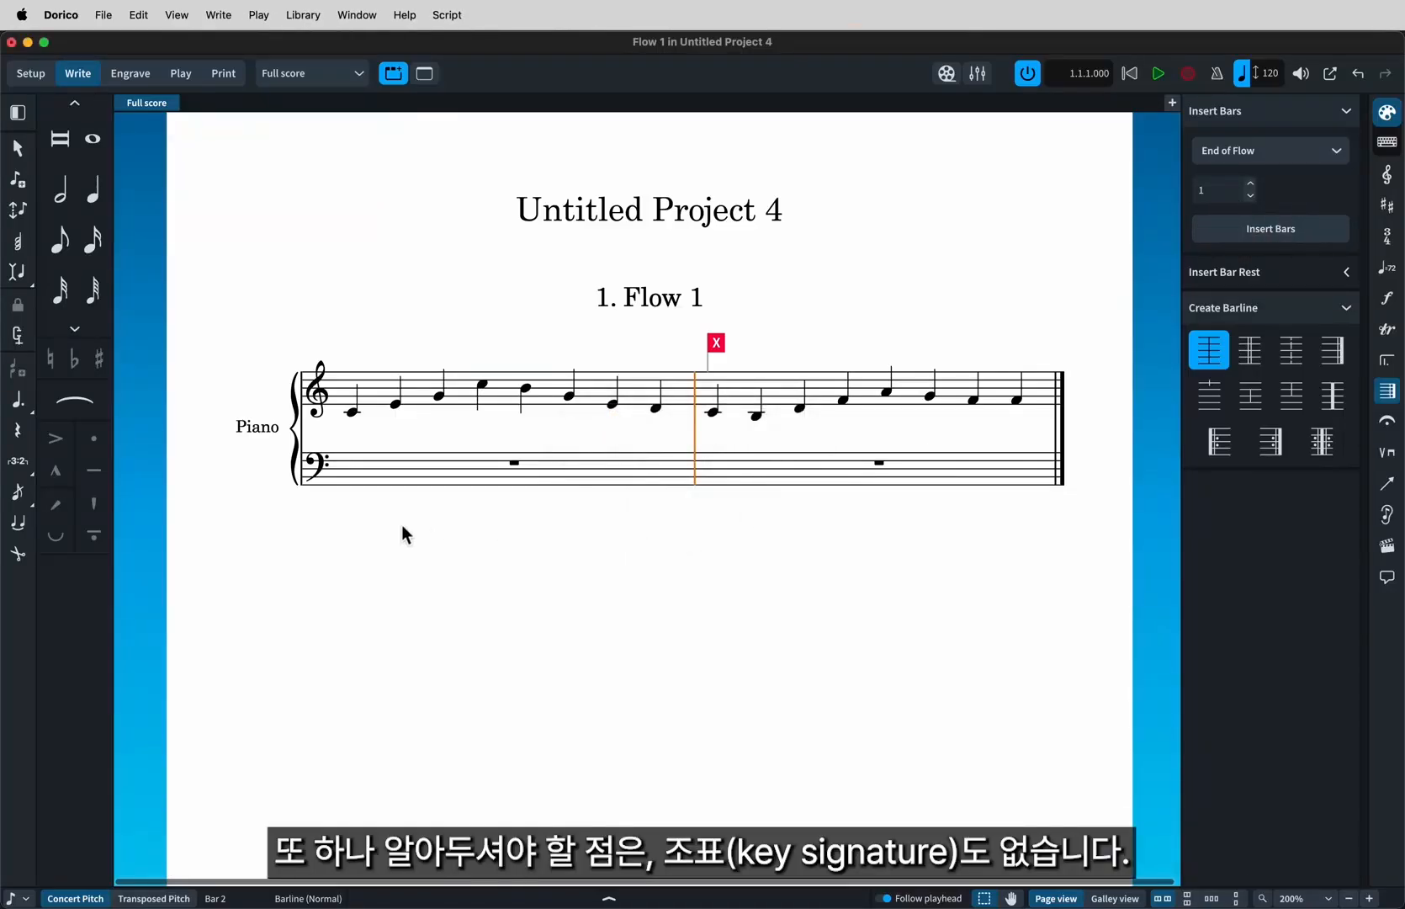
Add a C major key signature at the first note of bar 1.
left_click(353, 413)
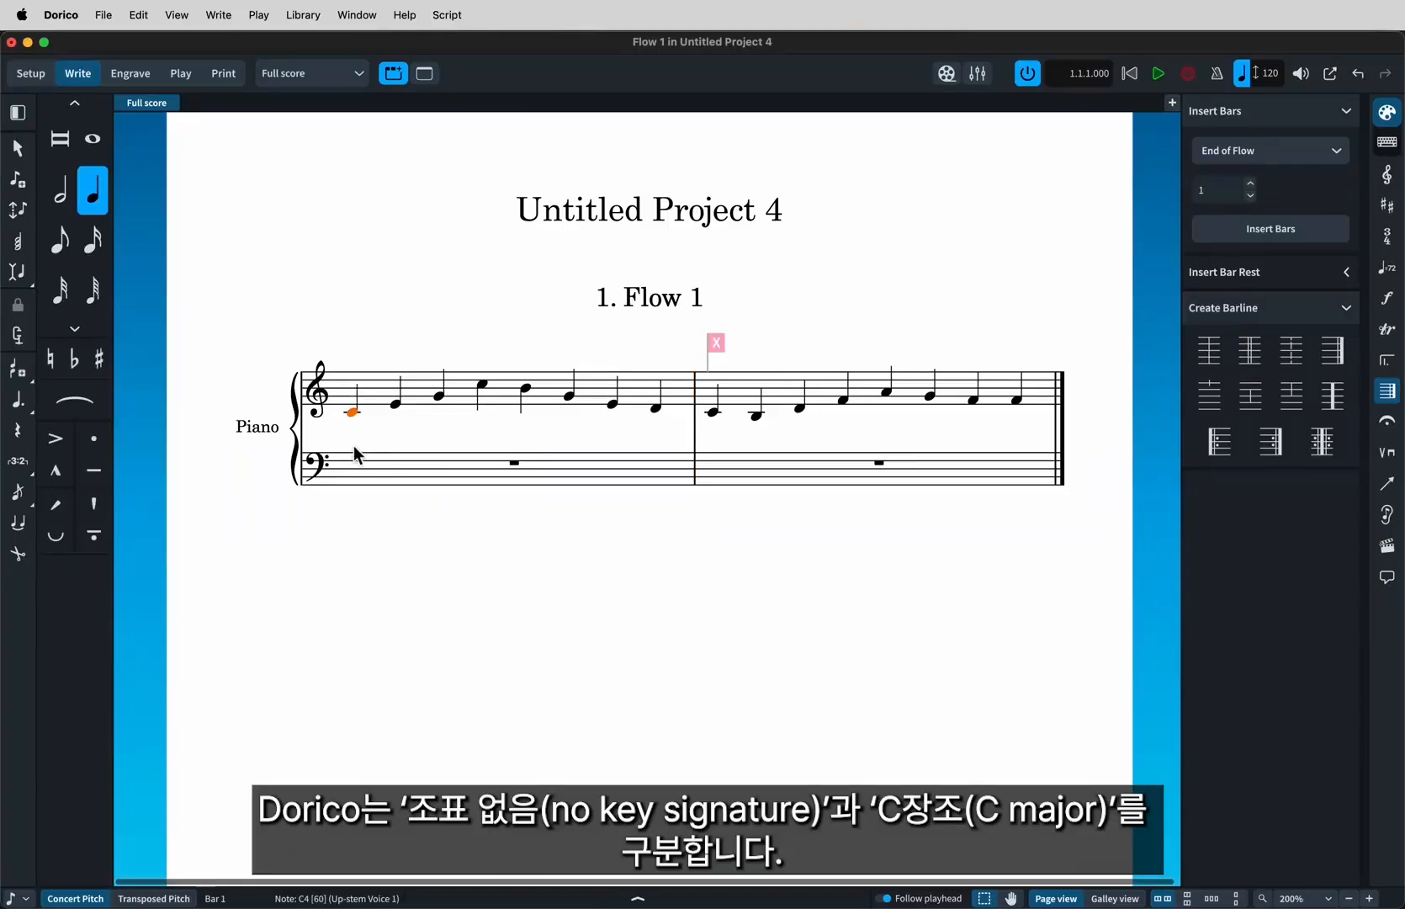
key("shift+k")
key("Return")
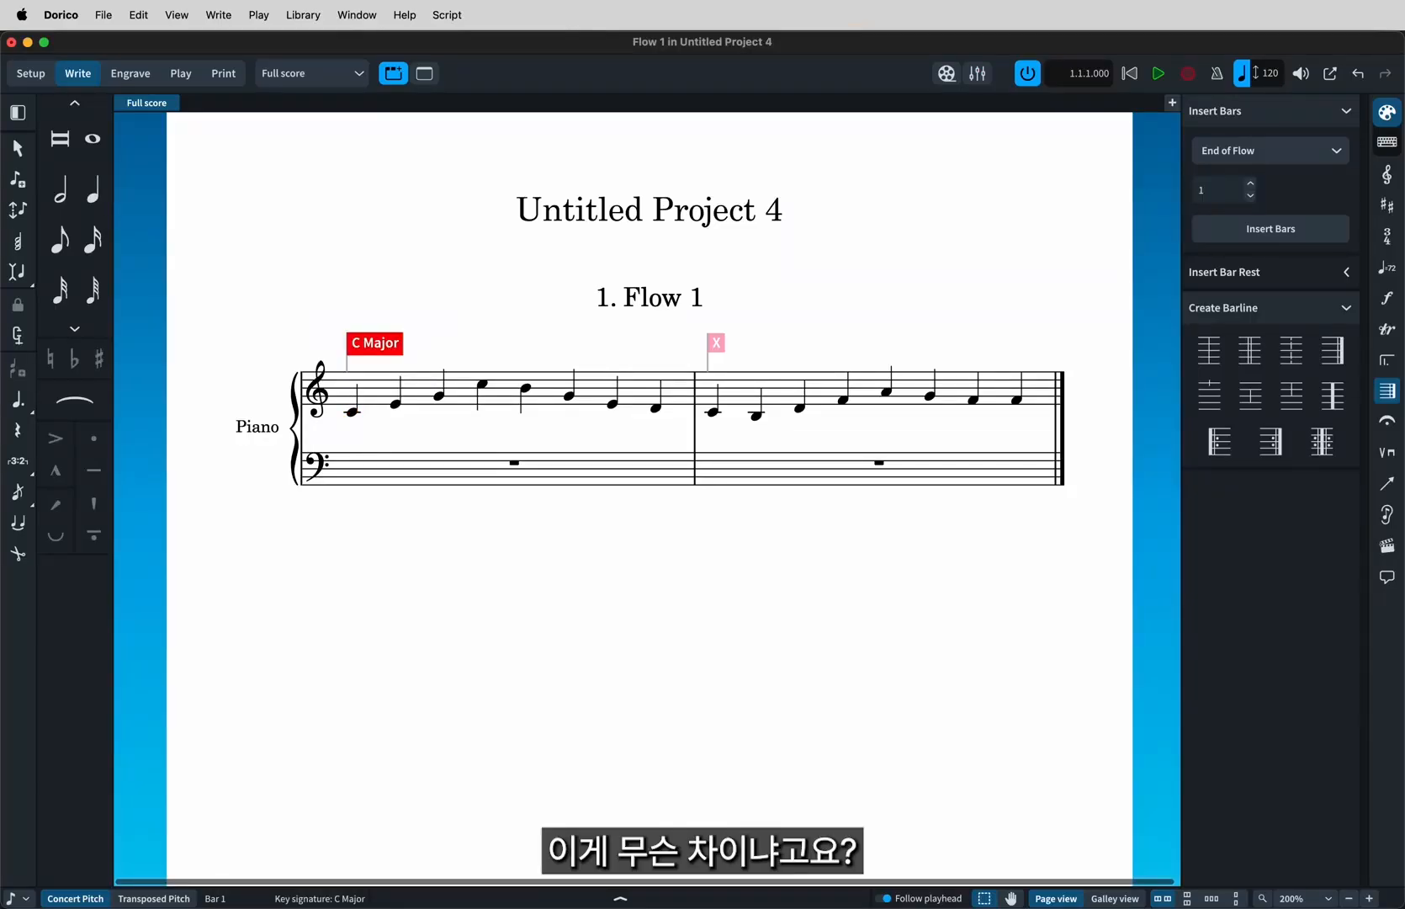
Add an atonal key signature at the start of bar 2.
left_click(712, 413)
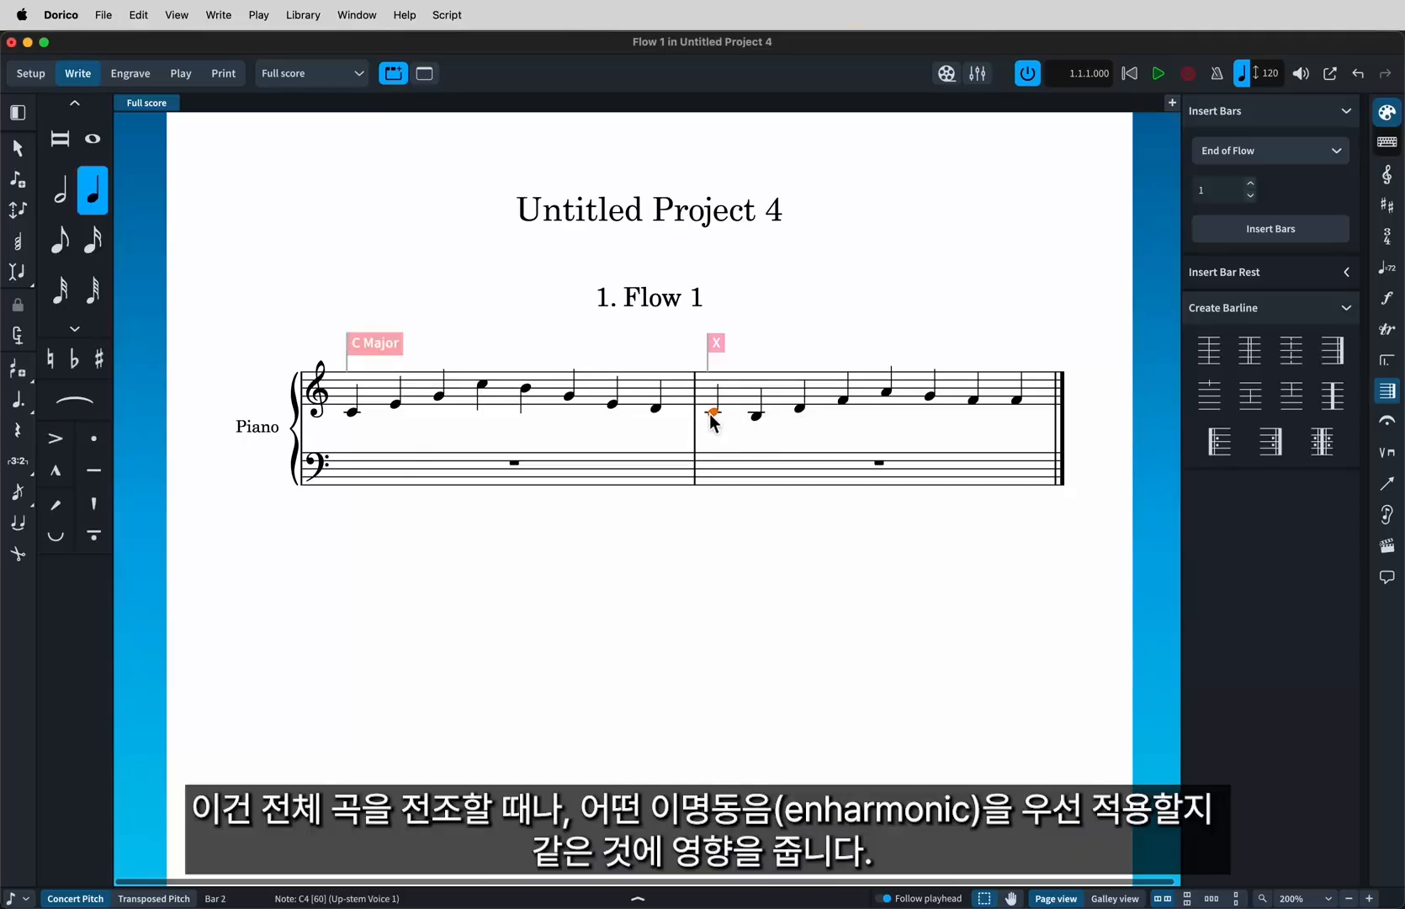
key("shift+k")
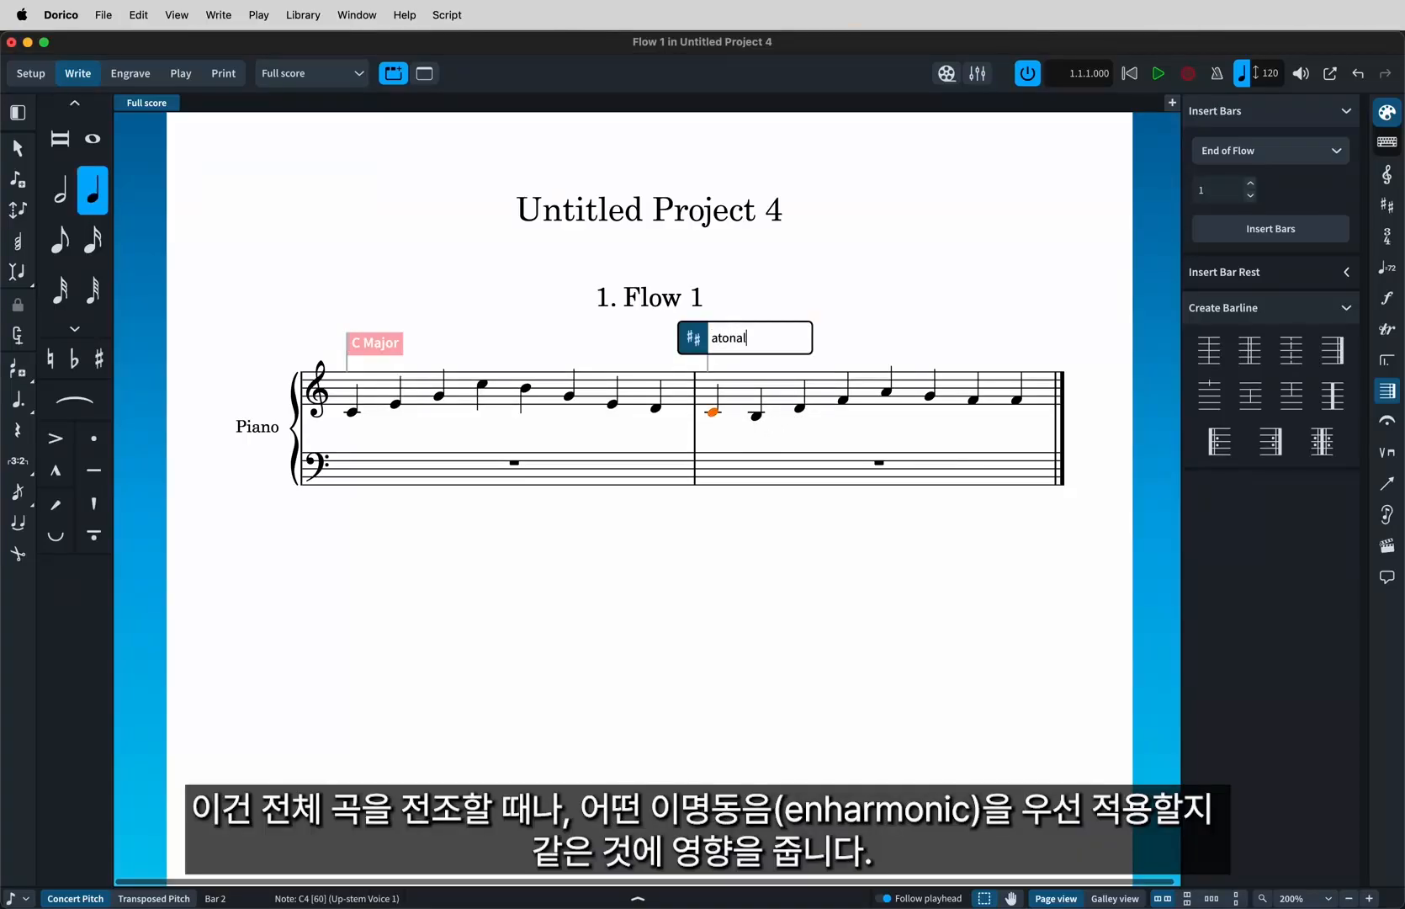
key("Return")
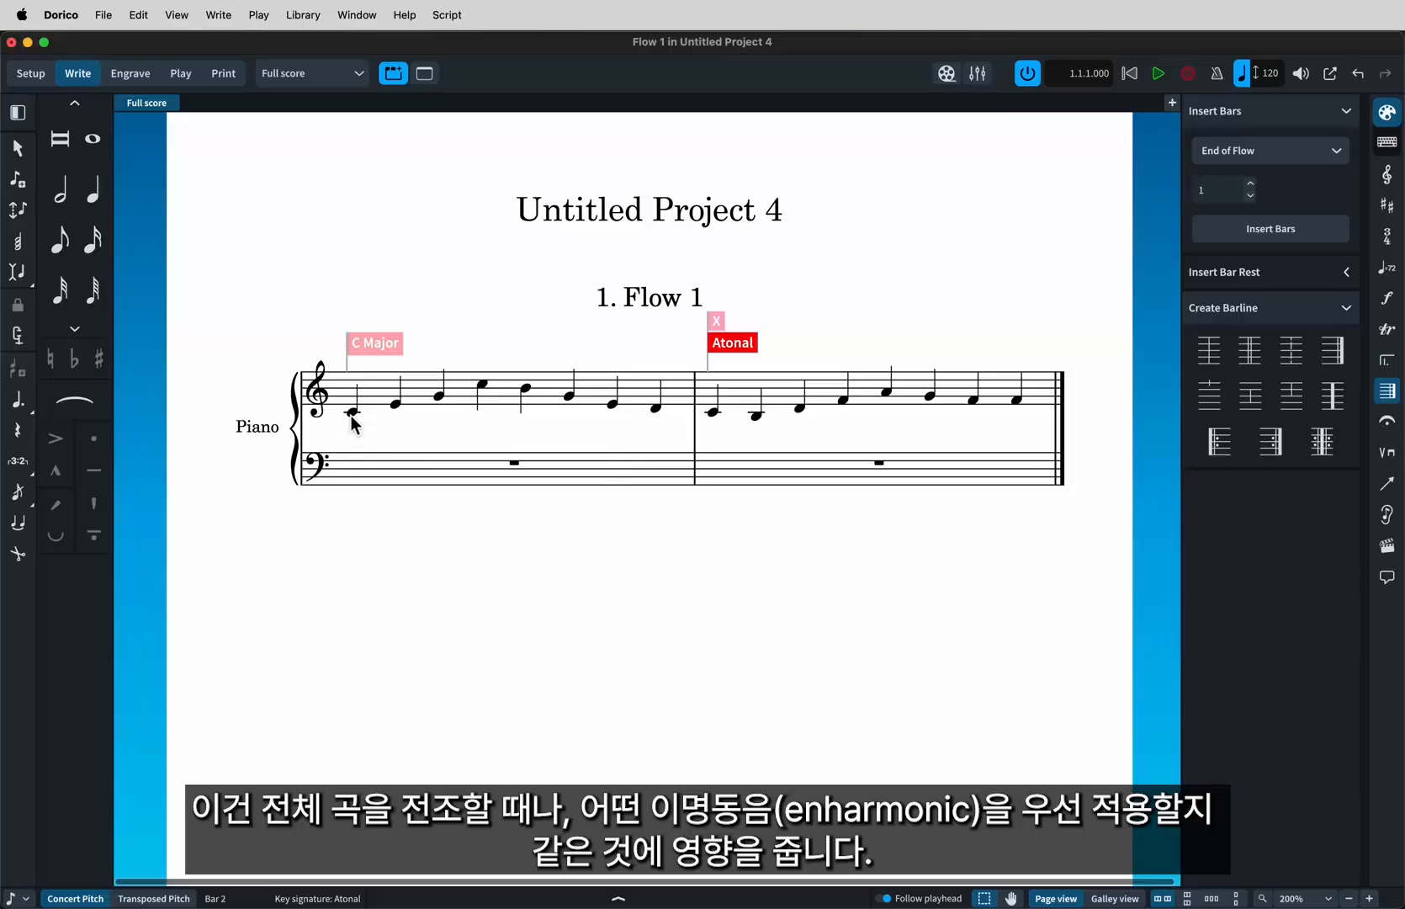
Change the opening C major key signature to D major.
left_click(375, 358)
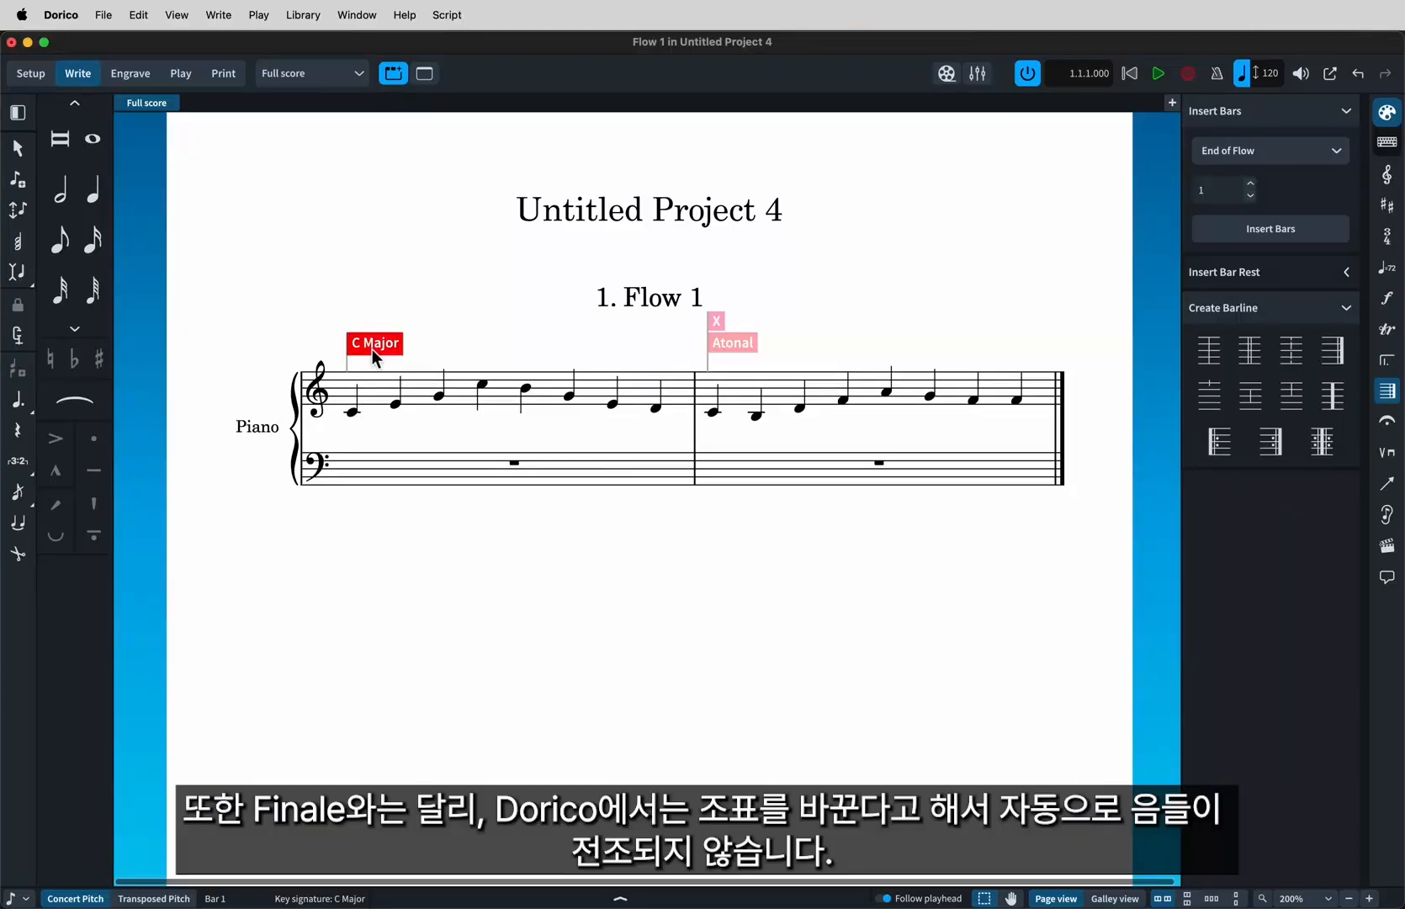
key("shift+k")
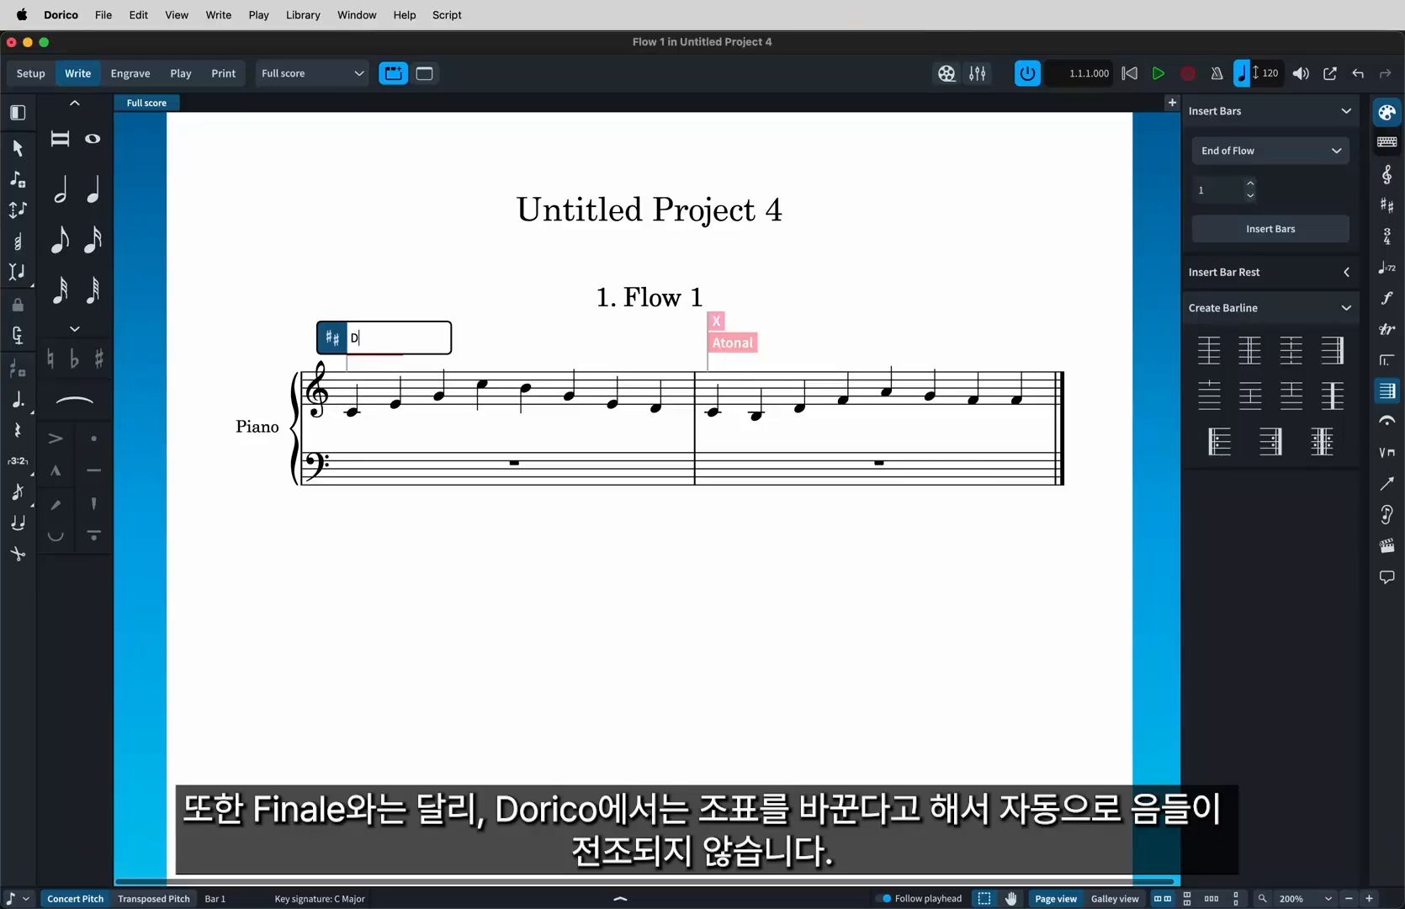
type("D")
key("Return")
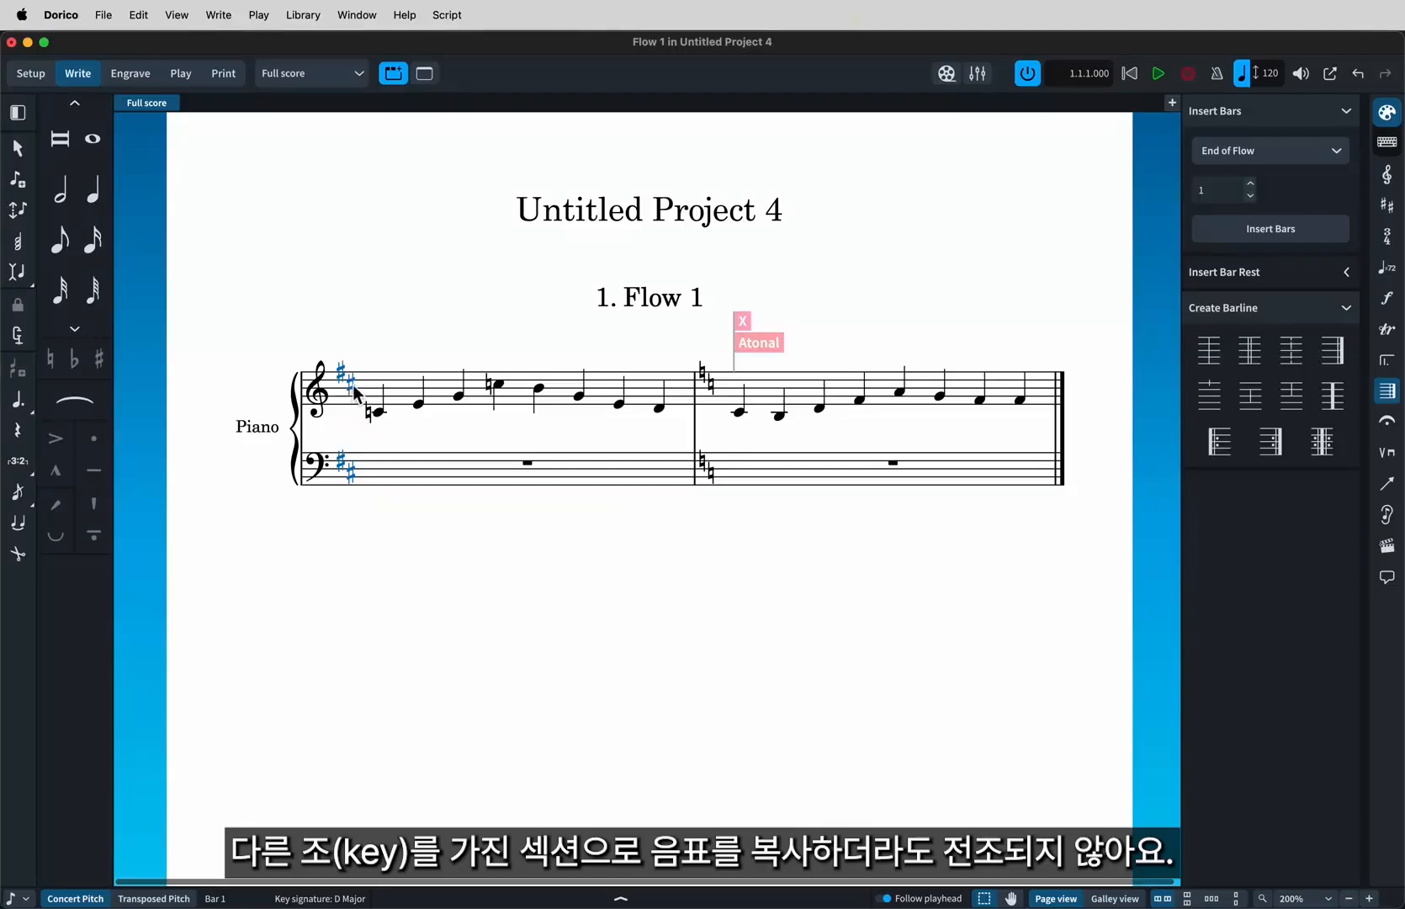
Open the Transpose command.
left_click(218, 14)
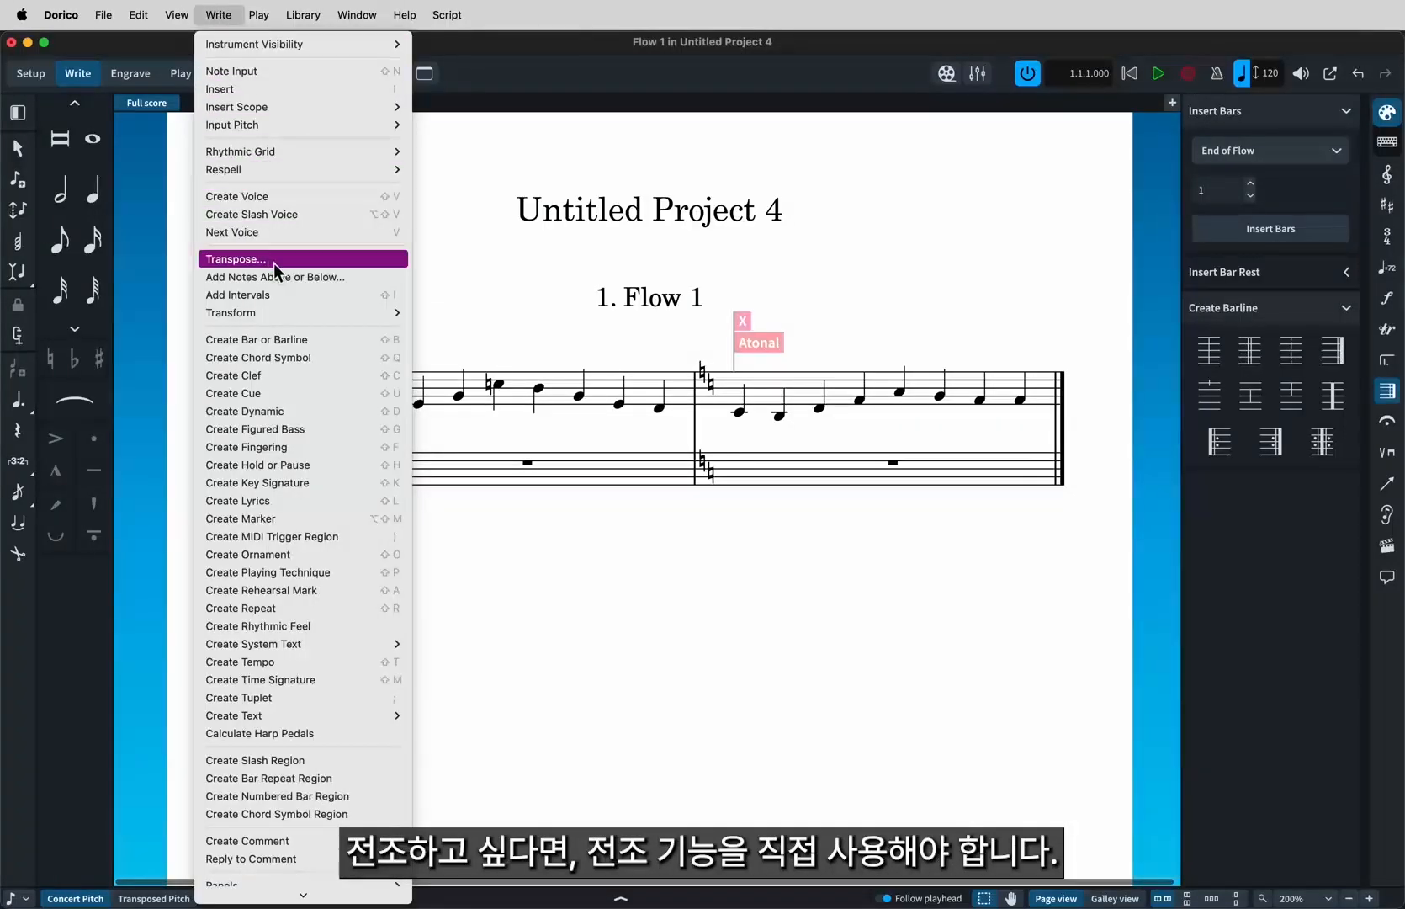
left_click(309, 270)
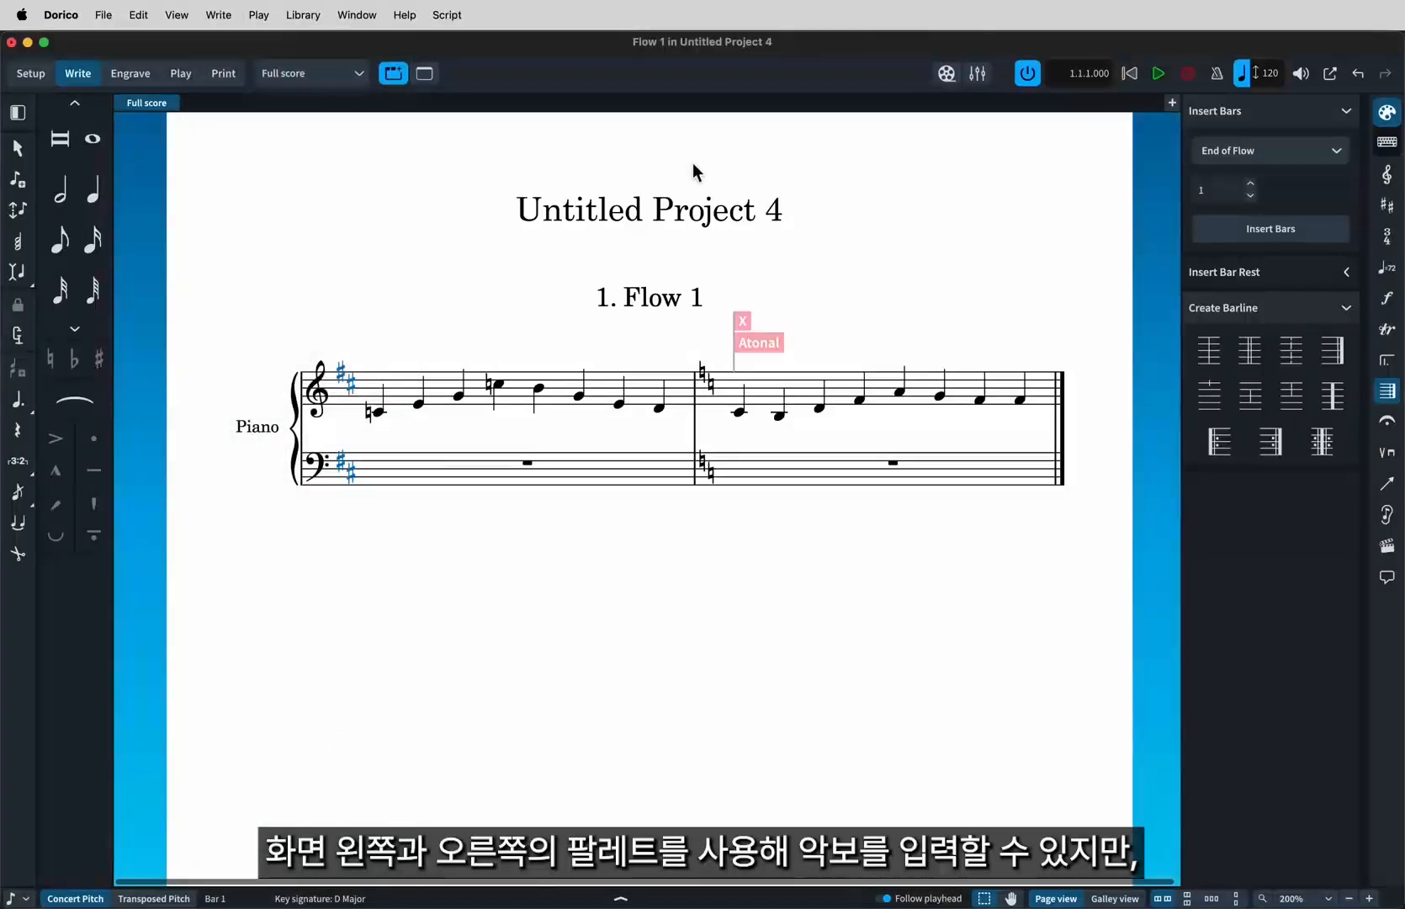
Browse the key signatures panel and the ornaments panel.
left_click(1387, 205)
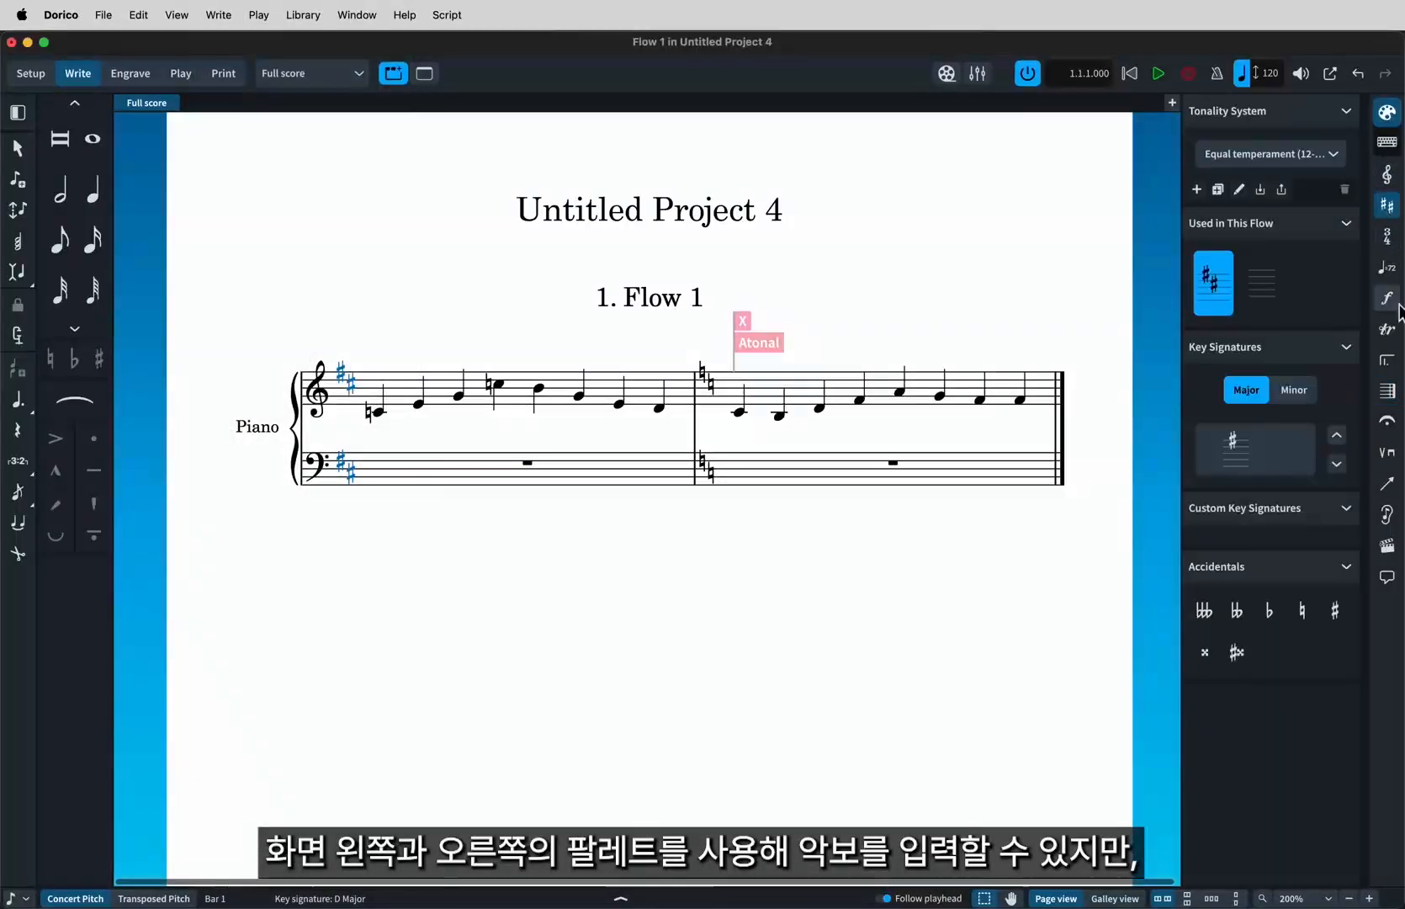
left_click(1388, 329)
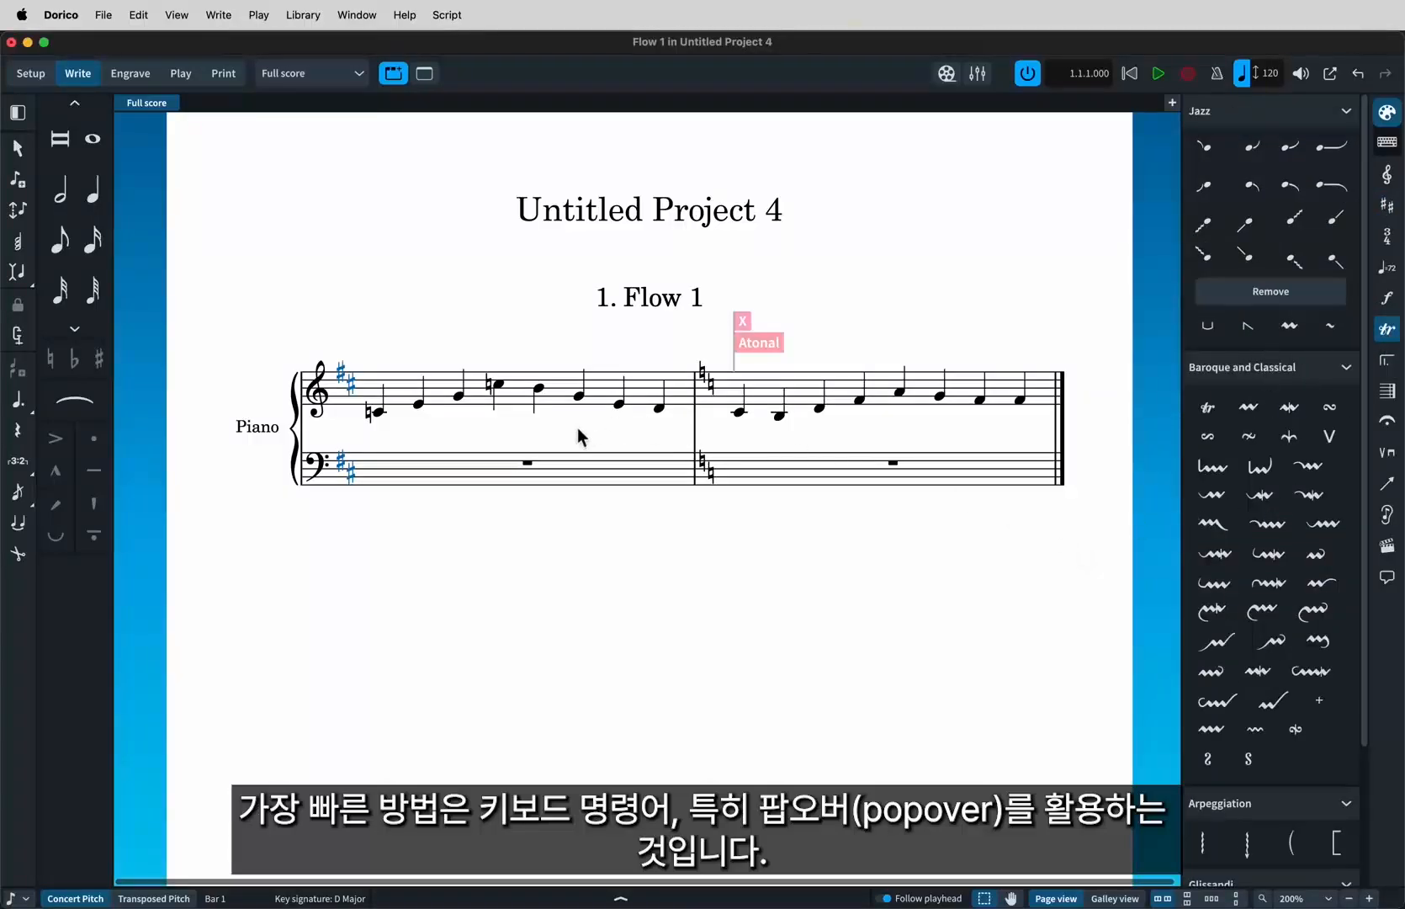
Select all the music in both staves and delete it.
left_click_drag(334, 334, 1059, 542)
key("Delete")
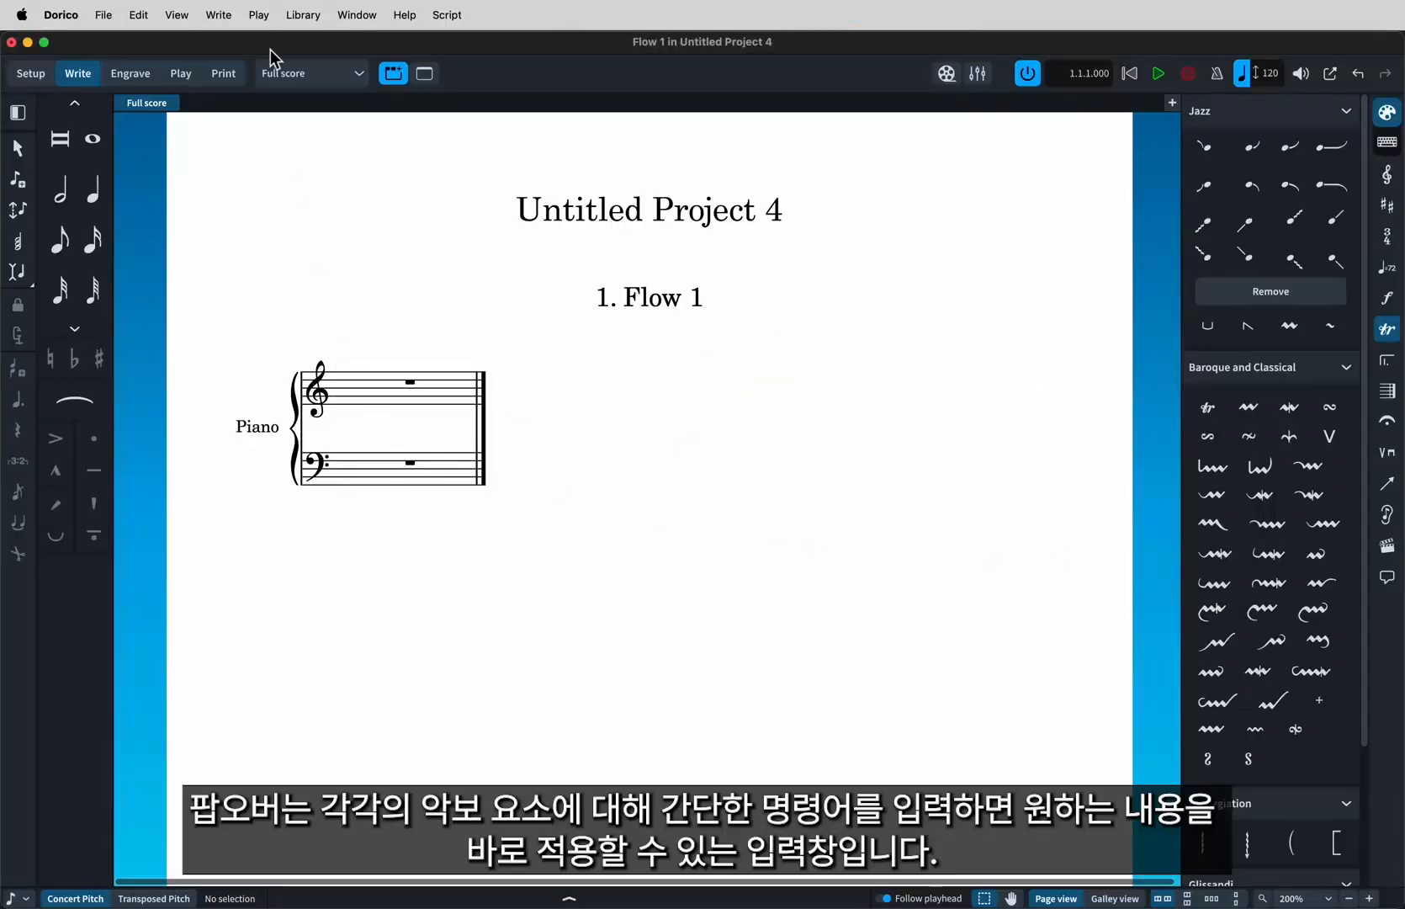
Add a 4/4 time signature with a one-beat pickup at the start of the treble staff.
left_click(221, 15)
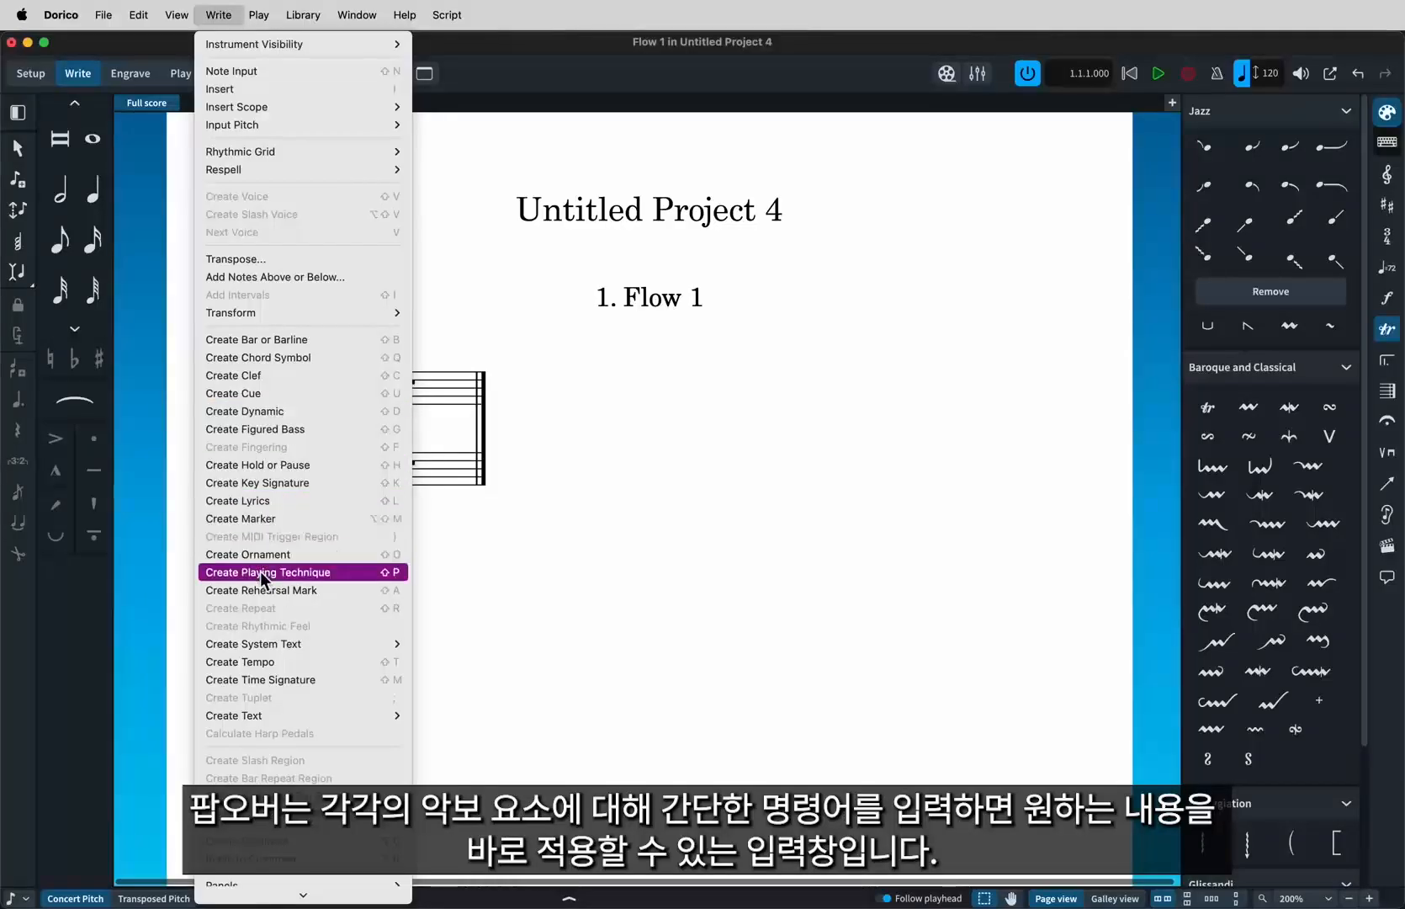
left_click(443, 393)
left_click(341, 393)
key("Return")
key("shift+m")
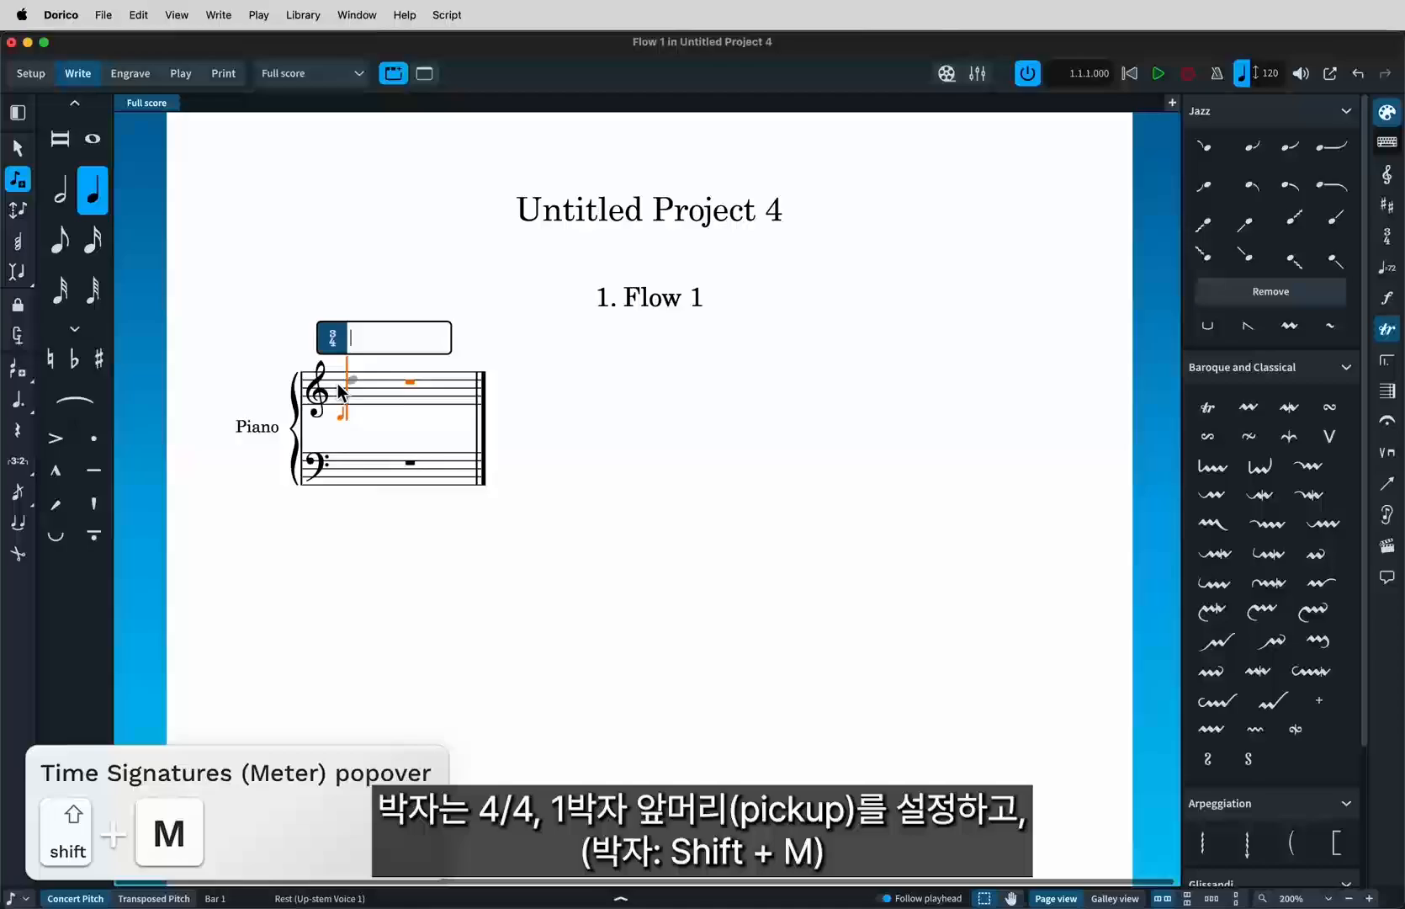
type("4/4,1")
key("Return")
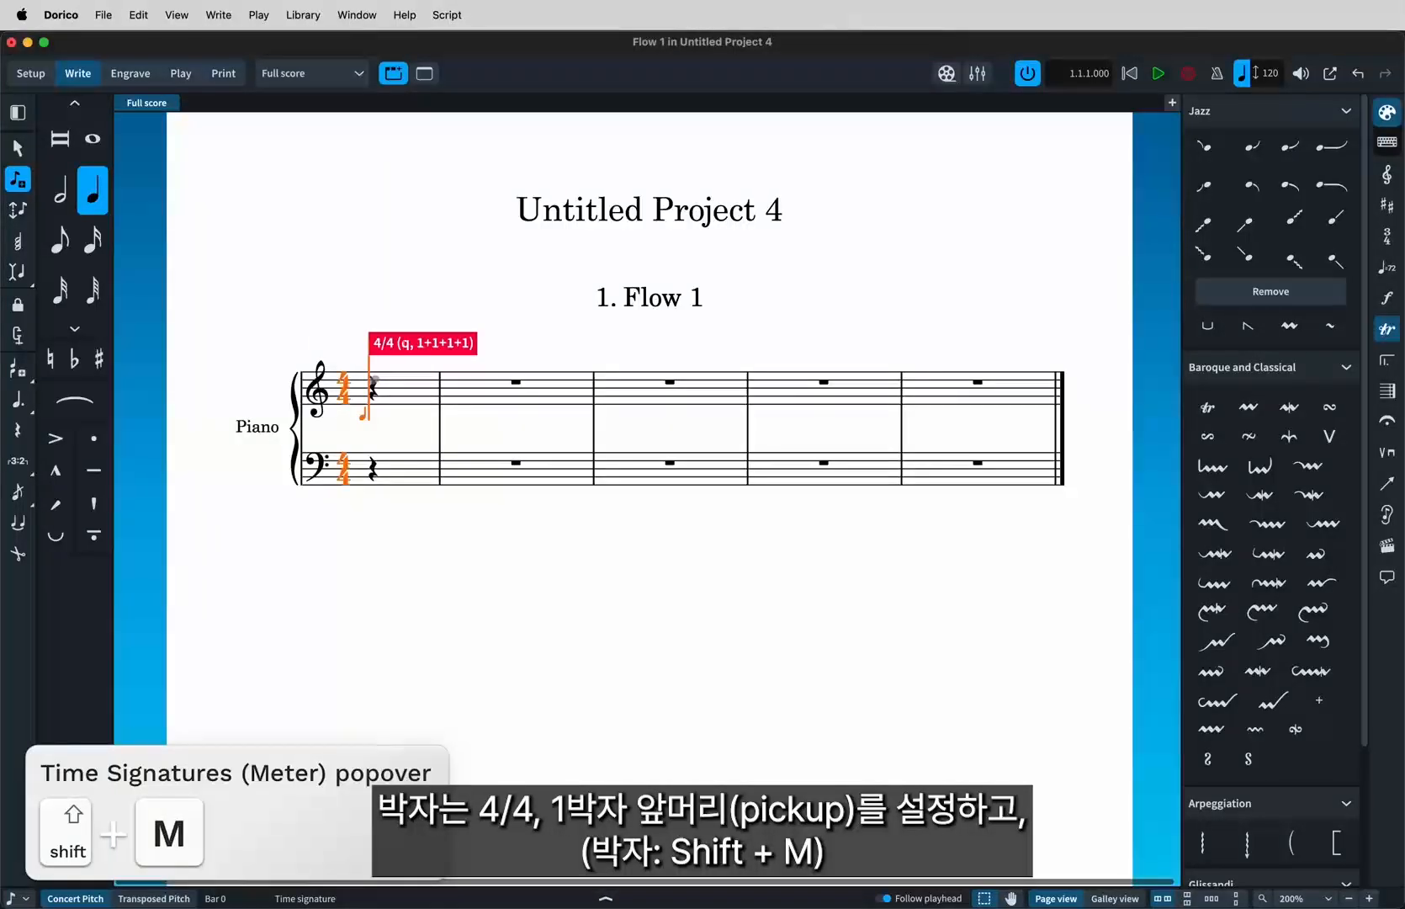
Add an E flat major key signature at the start.
key("shift+k")
type("Eb")
key("Return")
Insert 56 bars into the score.
key("shift+b")
type("56")
key("Return")
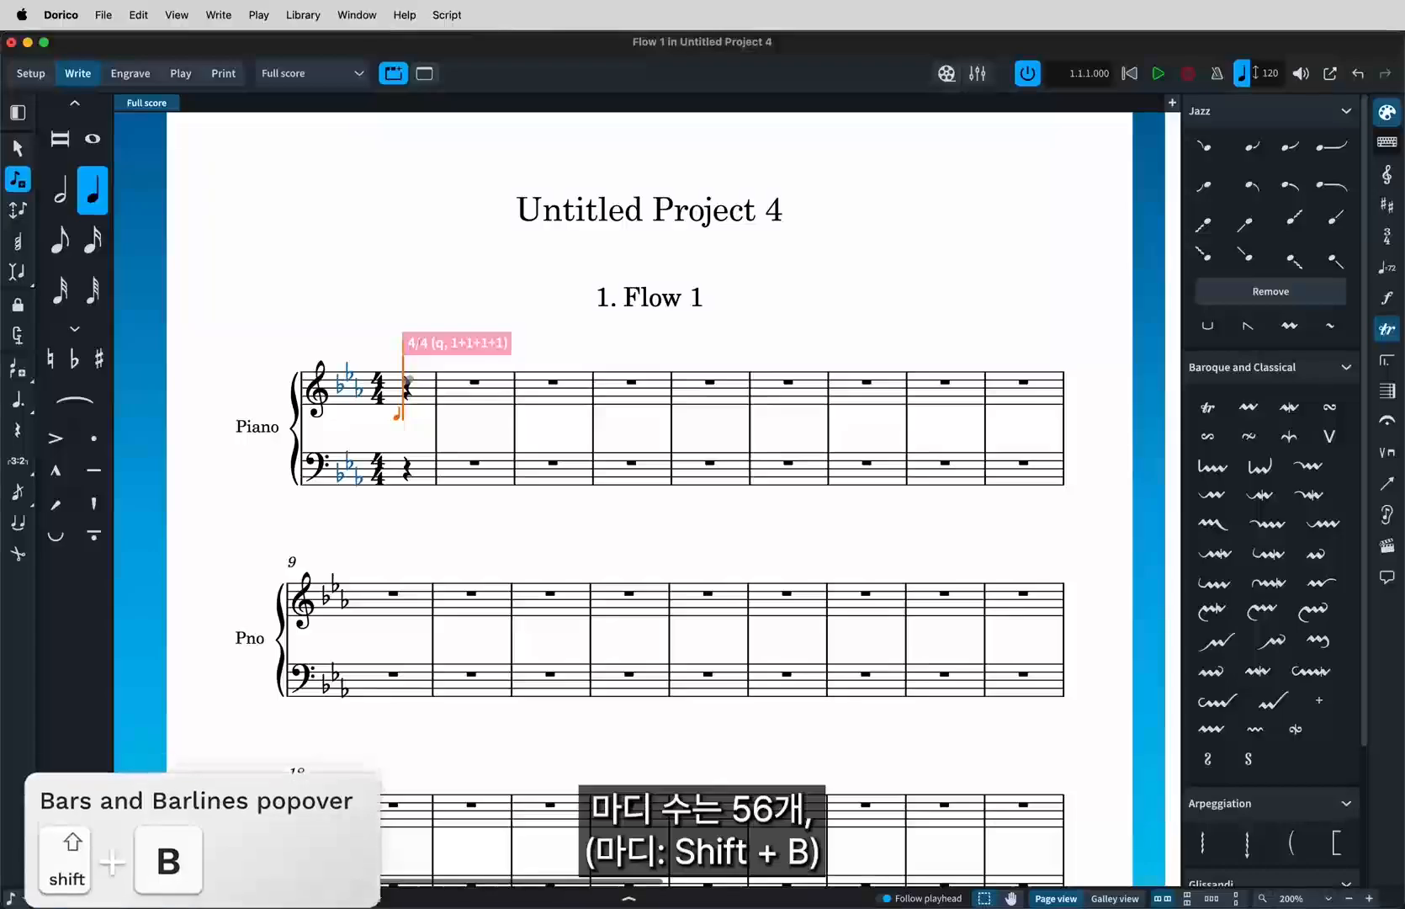
Add an Andante tempo marking at the beginning.
key("shift+t")
type("Andante")
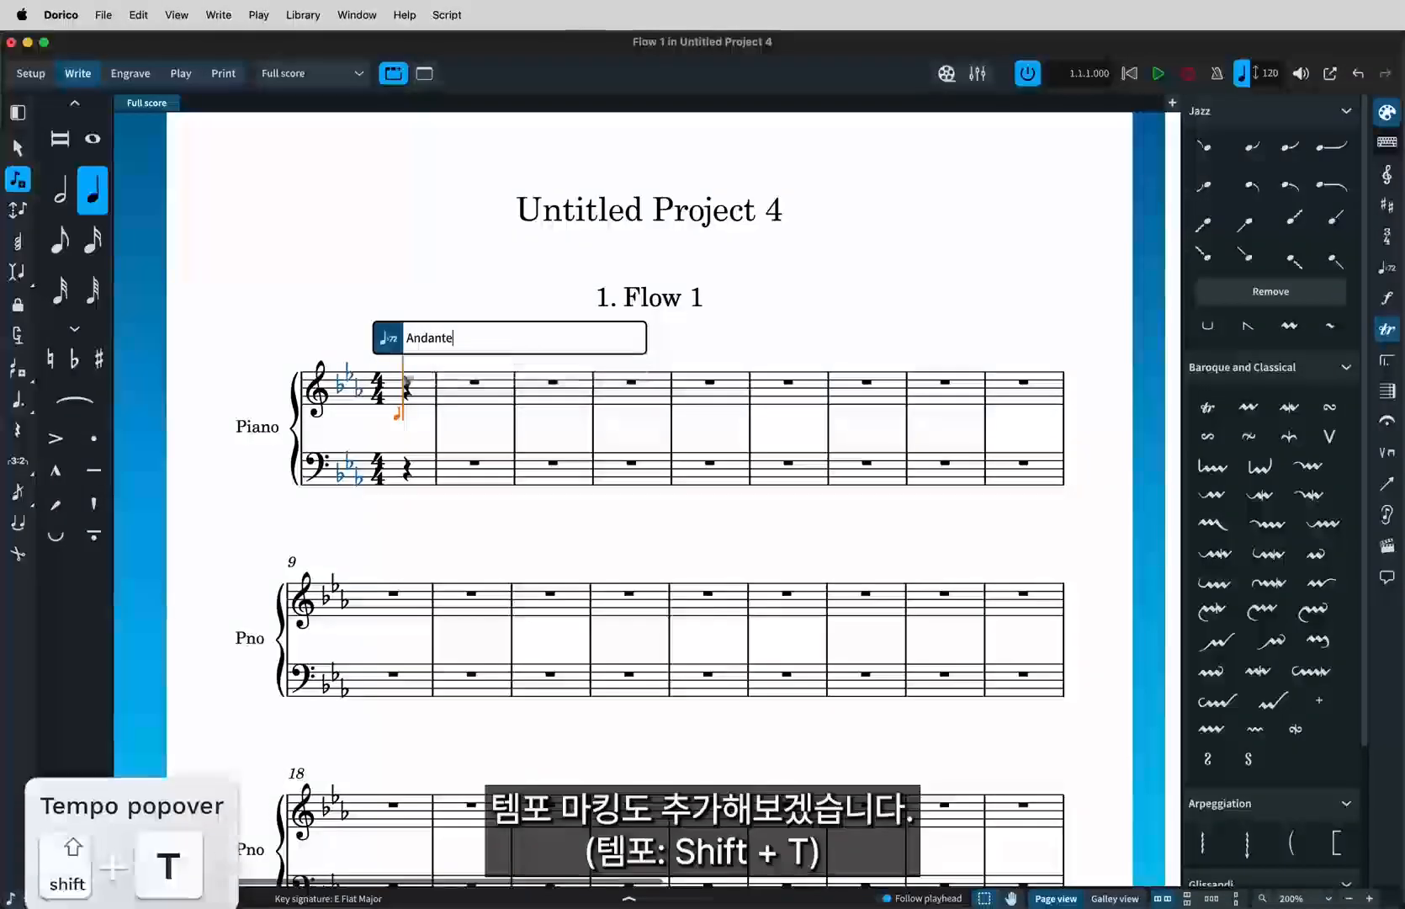
key("Return")
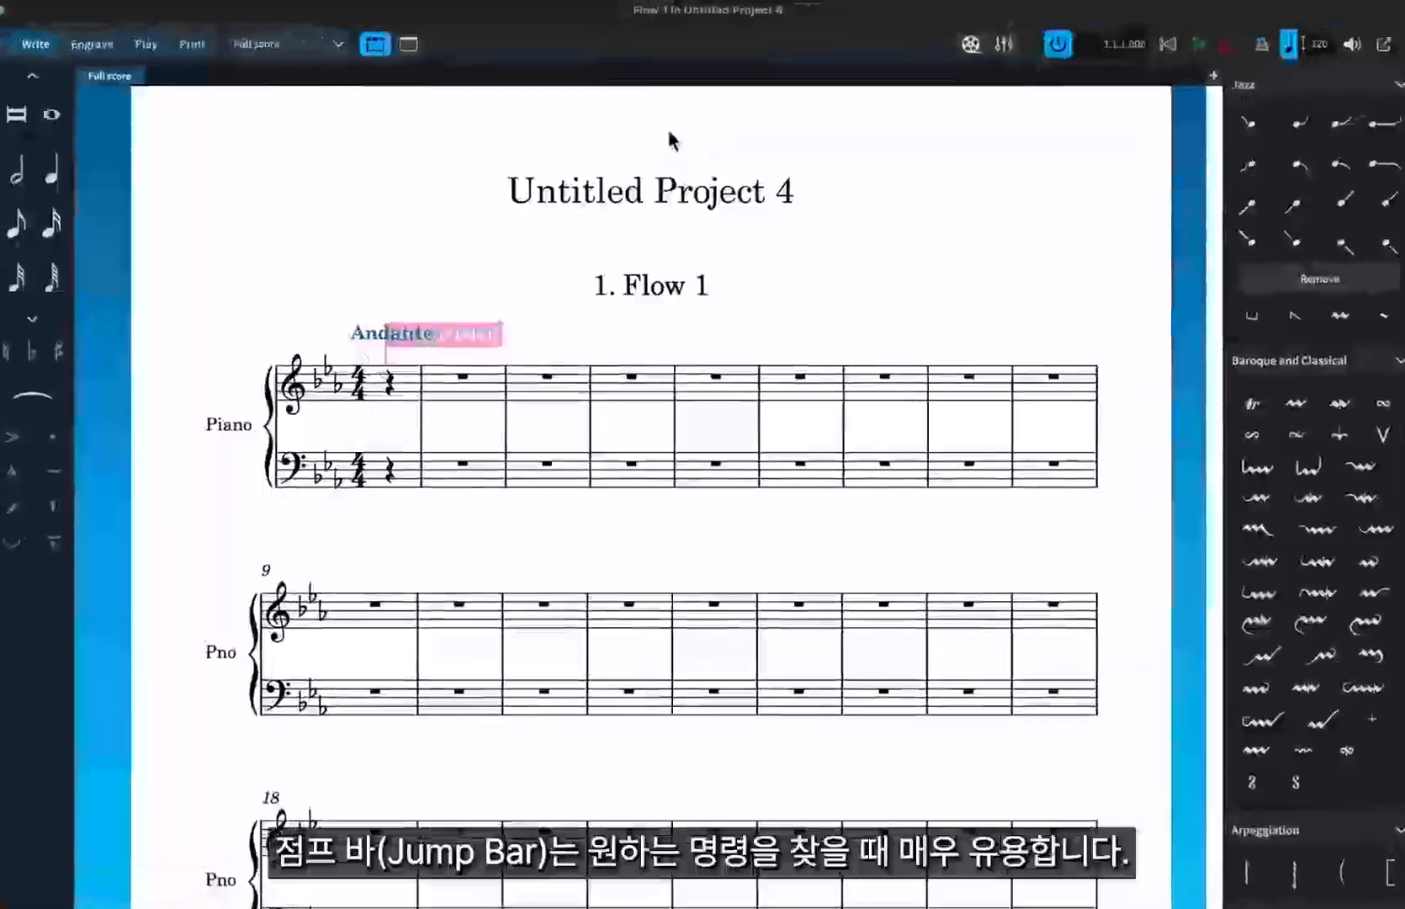
Open the jump bar and search for filter commands.
key("j")
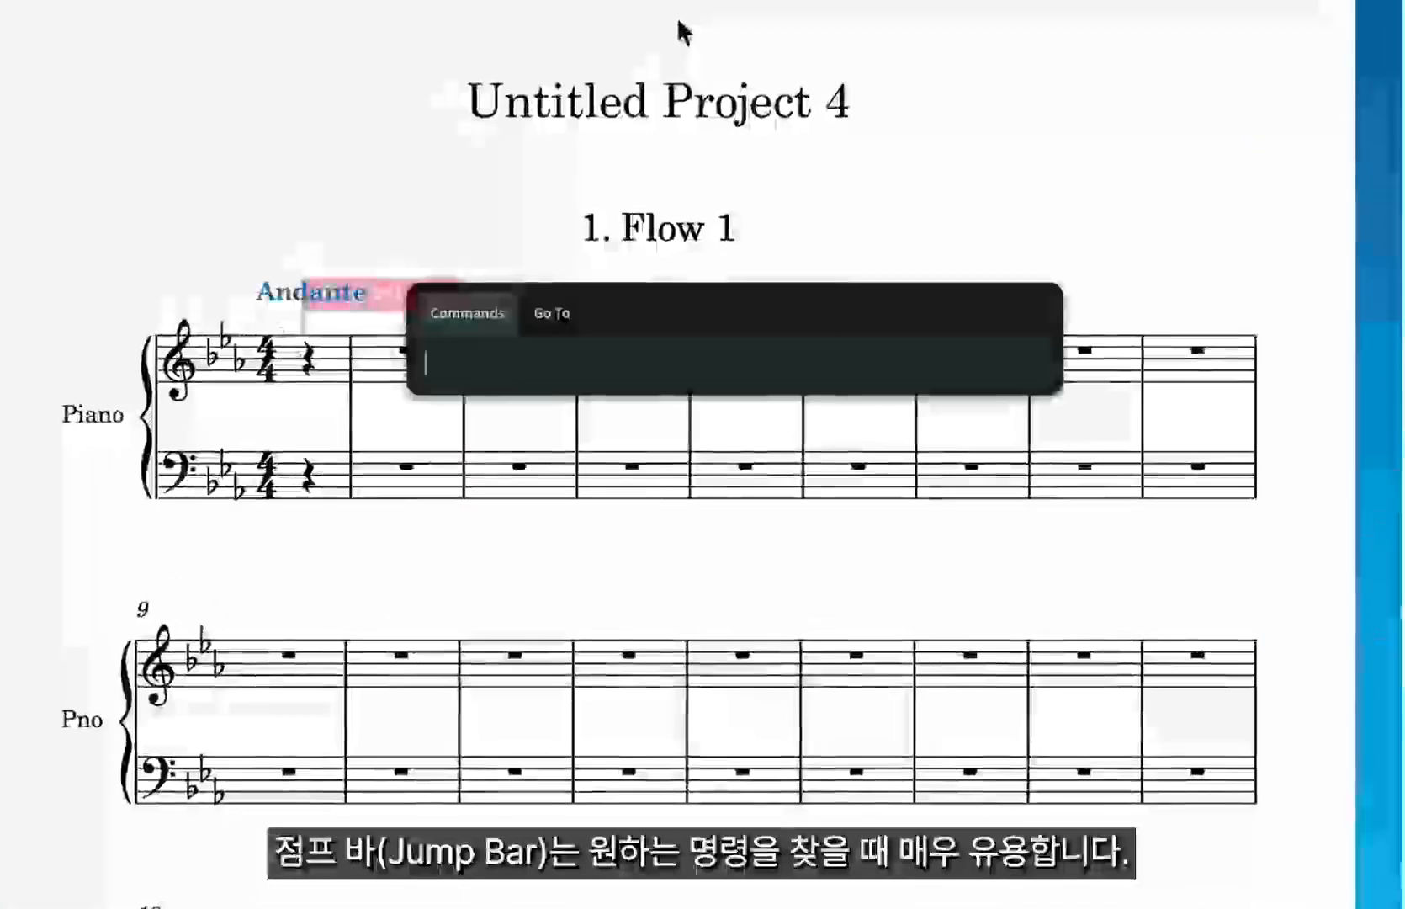
type("filter")
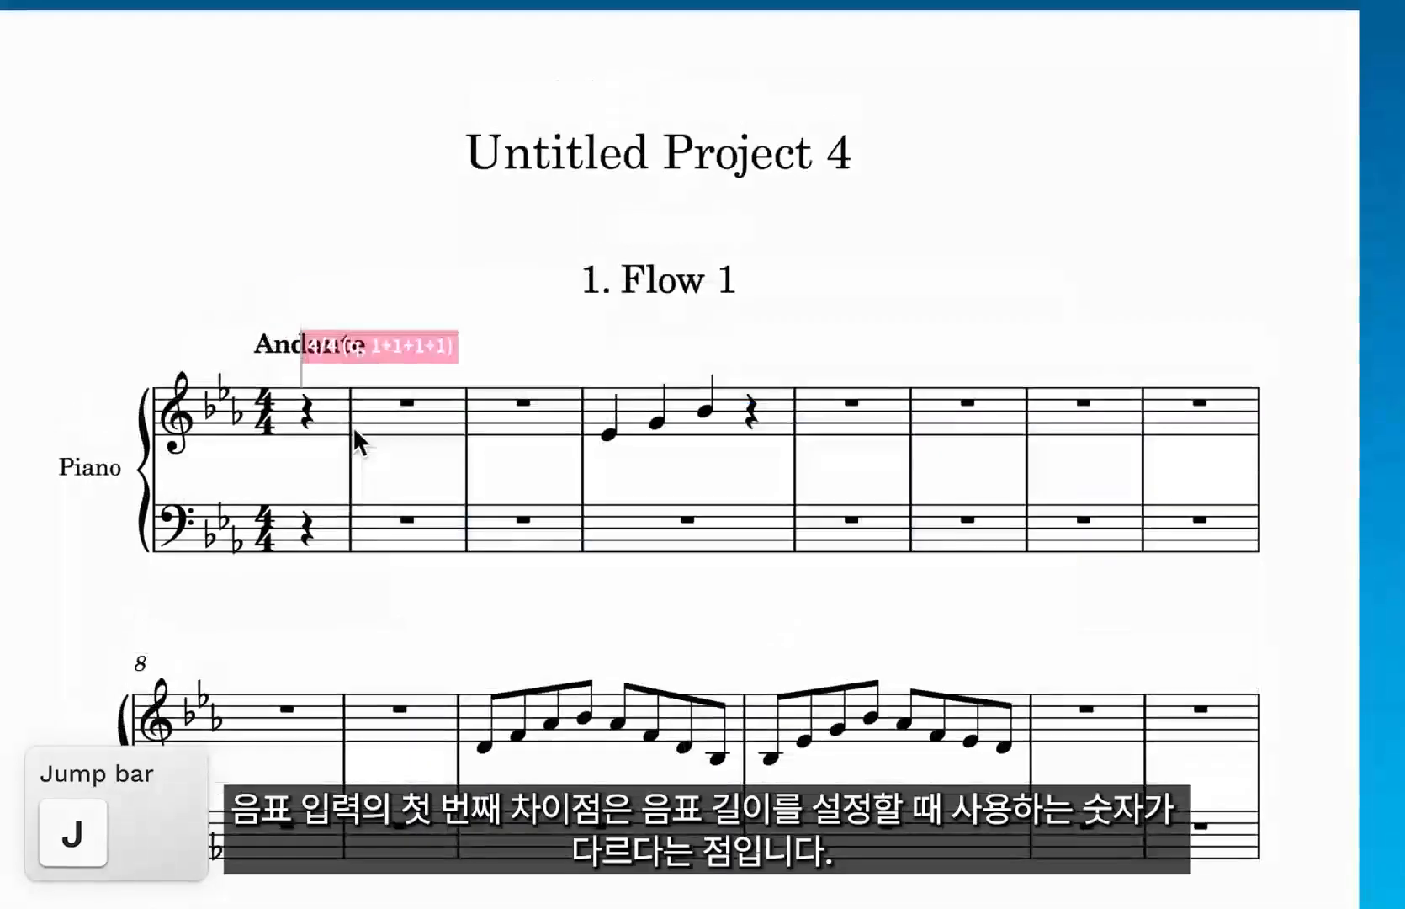
left_click(148, 148)
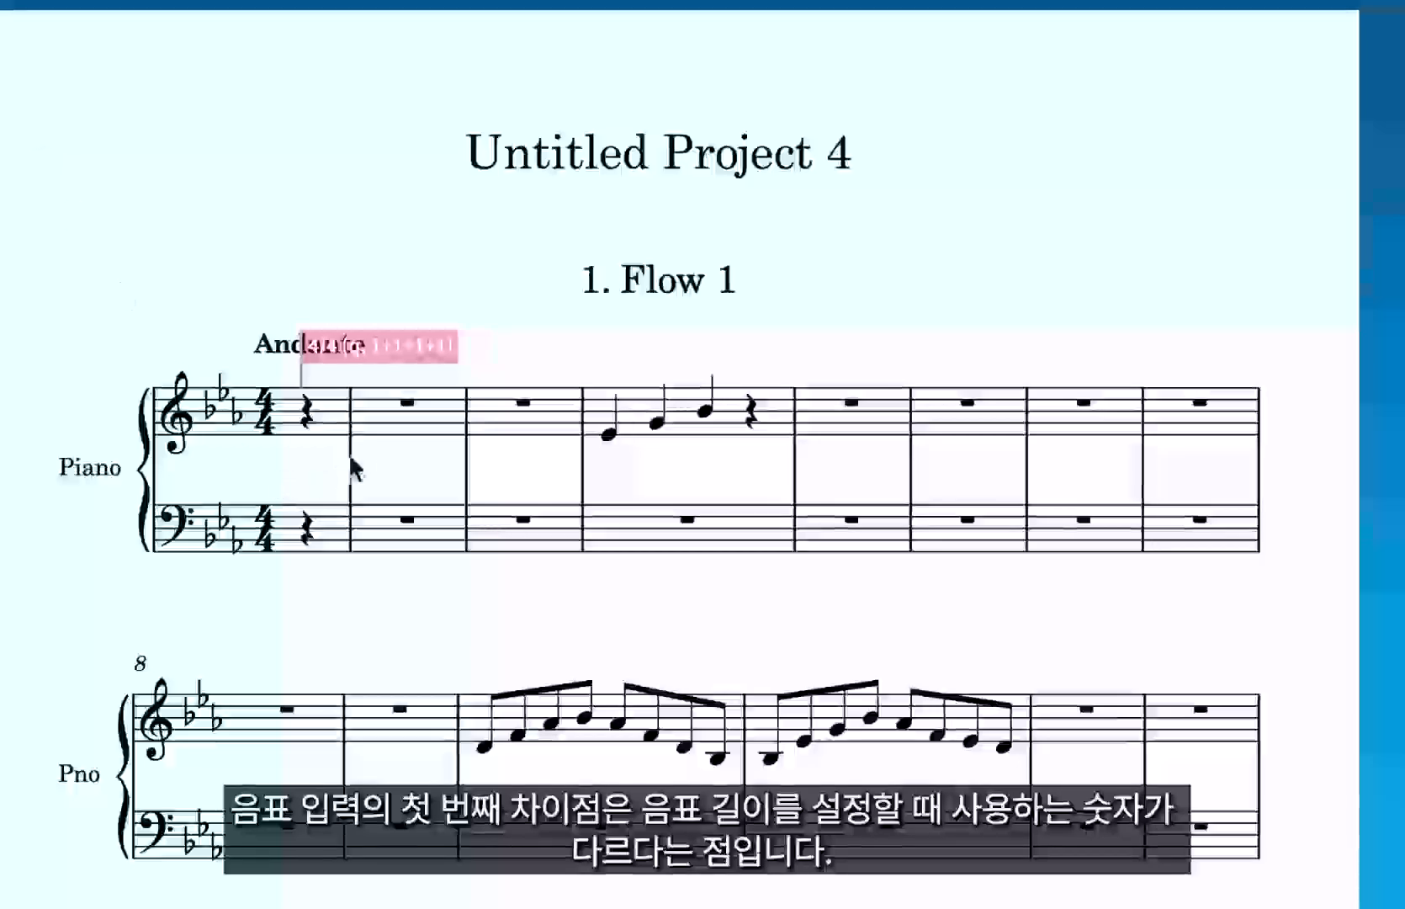
Open Preferences at the Key Commands page and place the cursor in its search field.
double_click(376, 428)
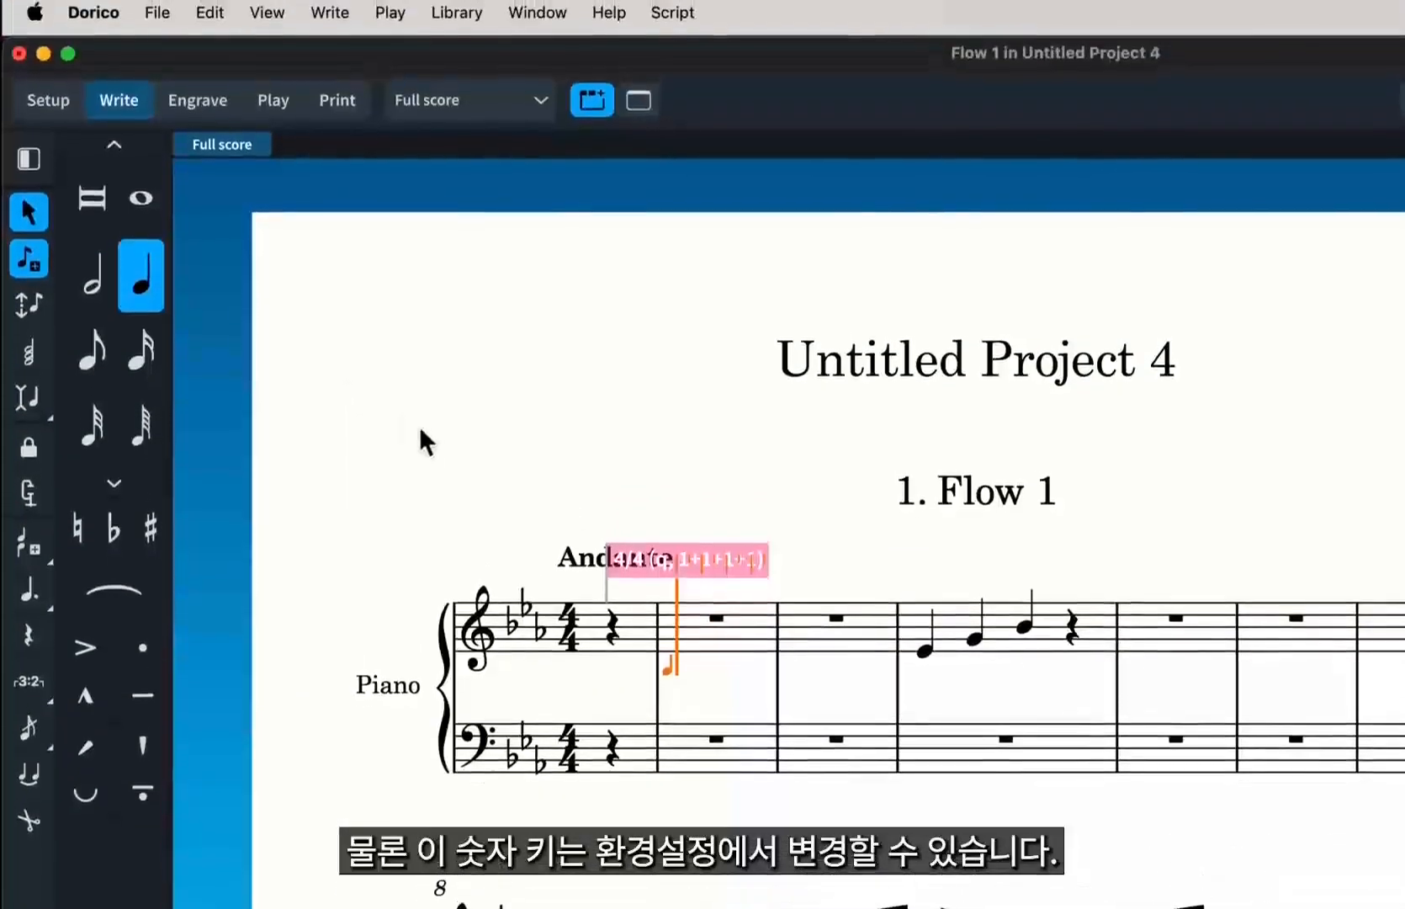
left_click(93, 23)
left_click(91, 107)
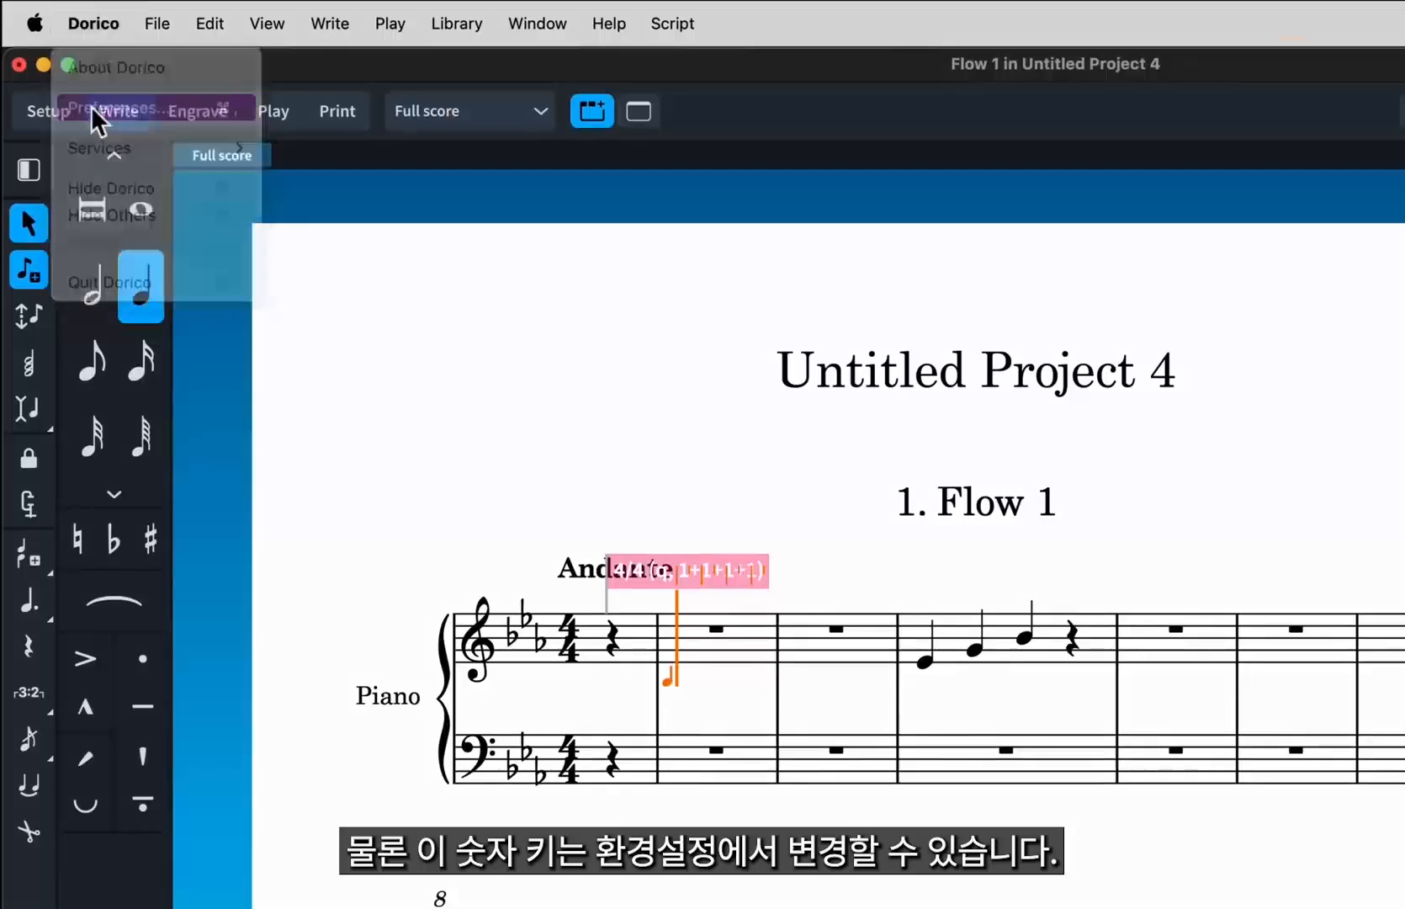
left_click(675, 328)
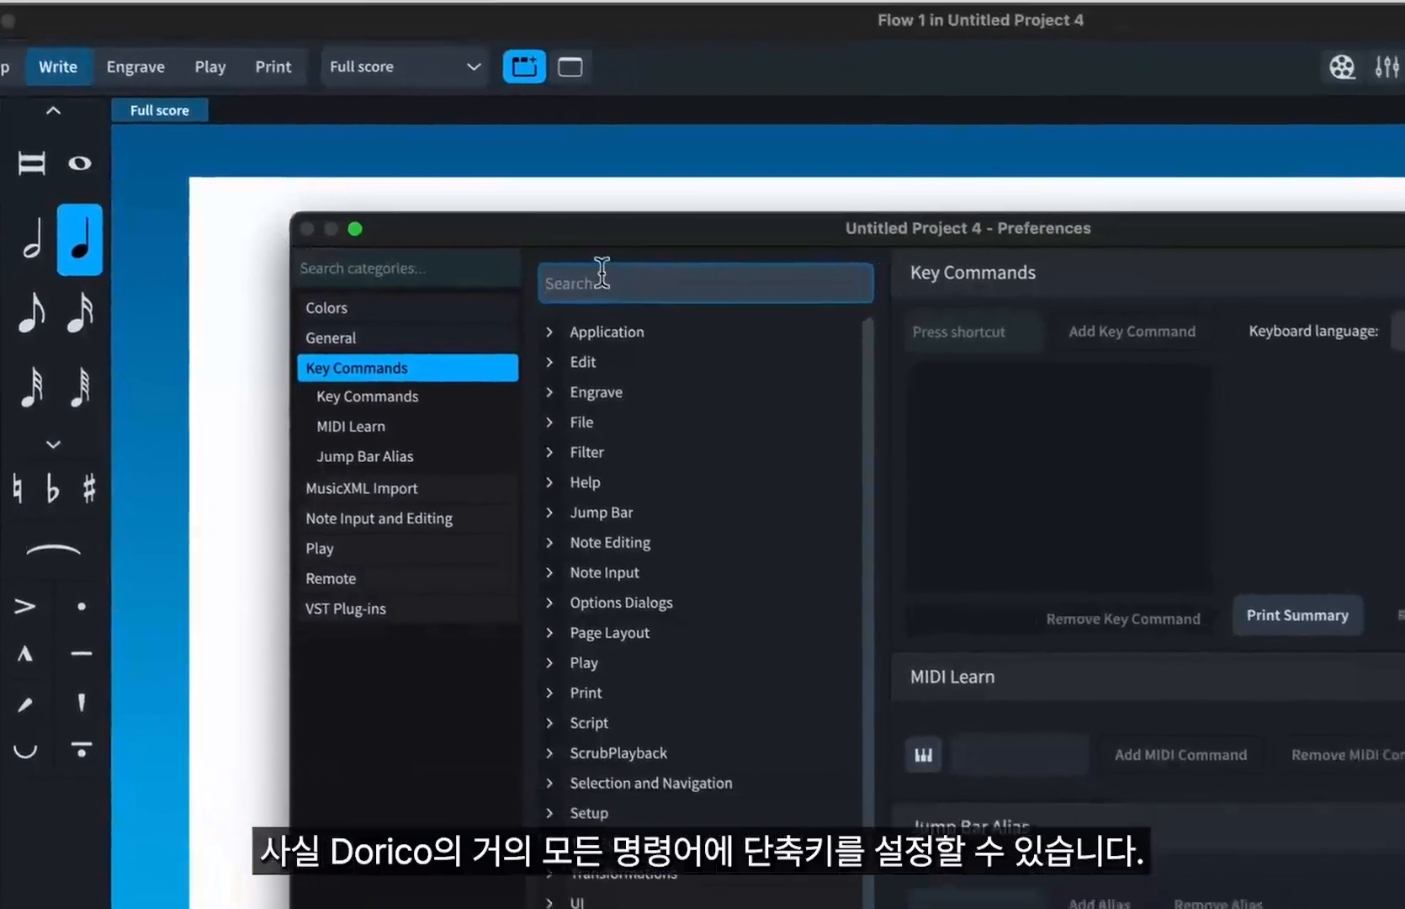
Look up the key command assigned to the 1/4 note duration in Note Input, and close Preferences.
type("1/4")
left_click(613, 416)
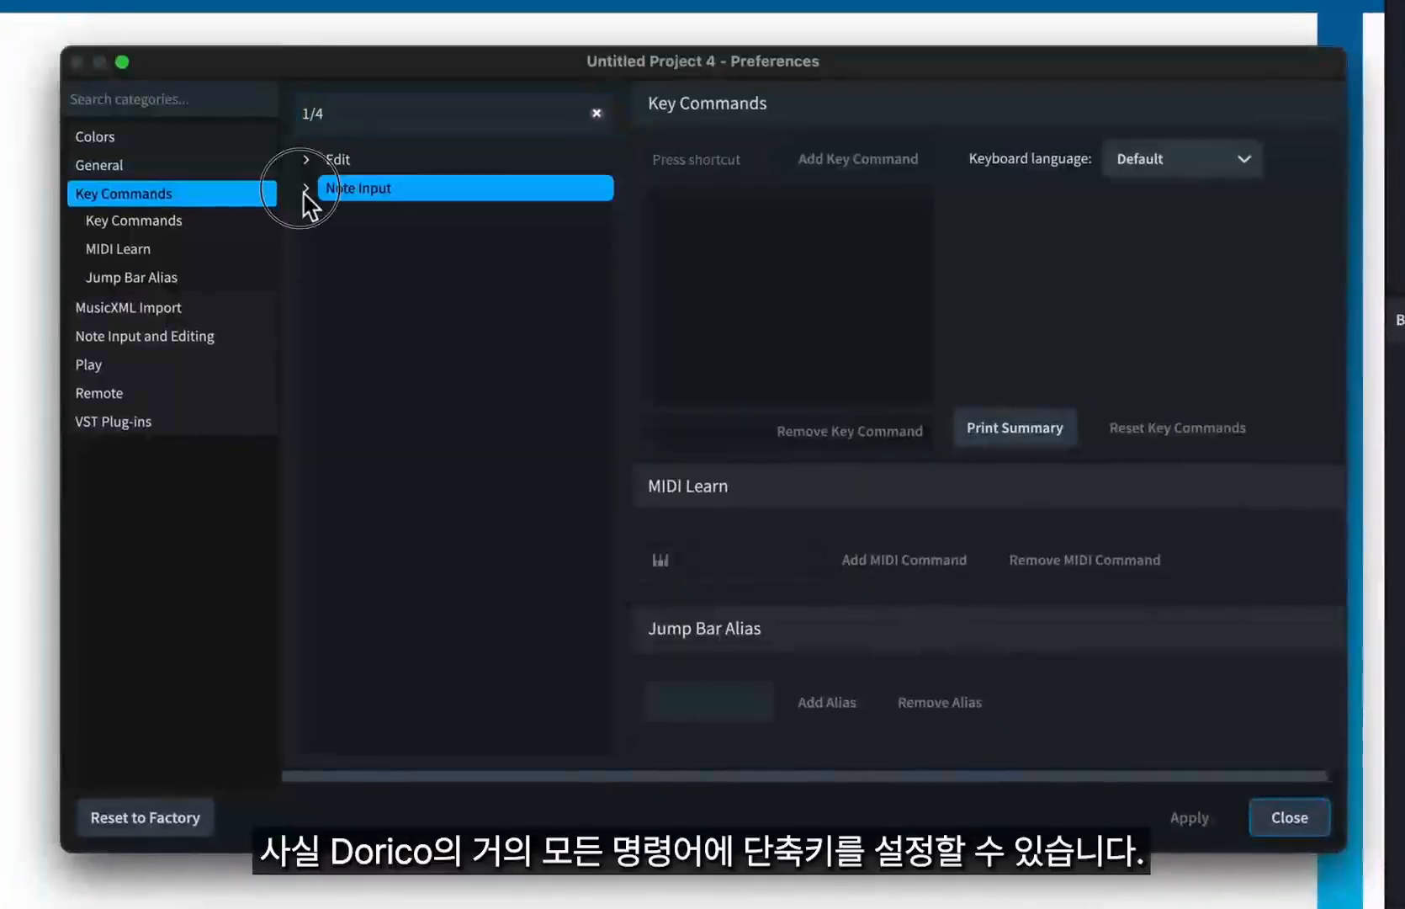
left_click(306, 187)
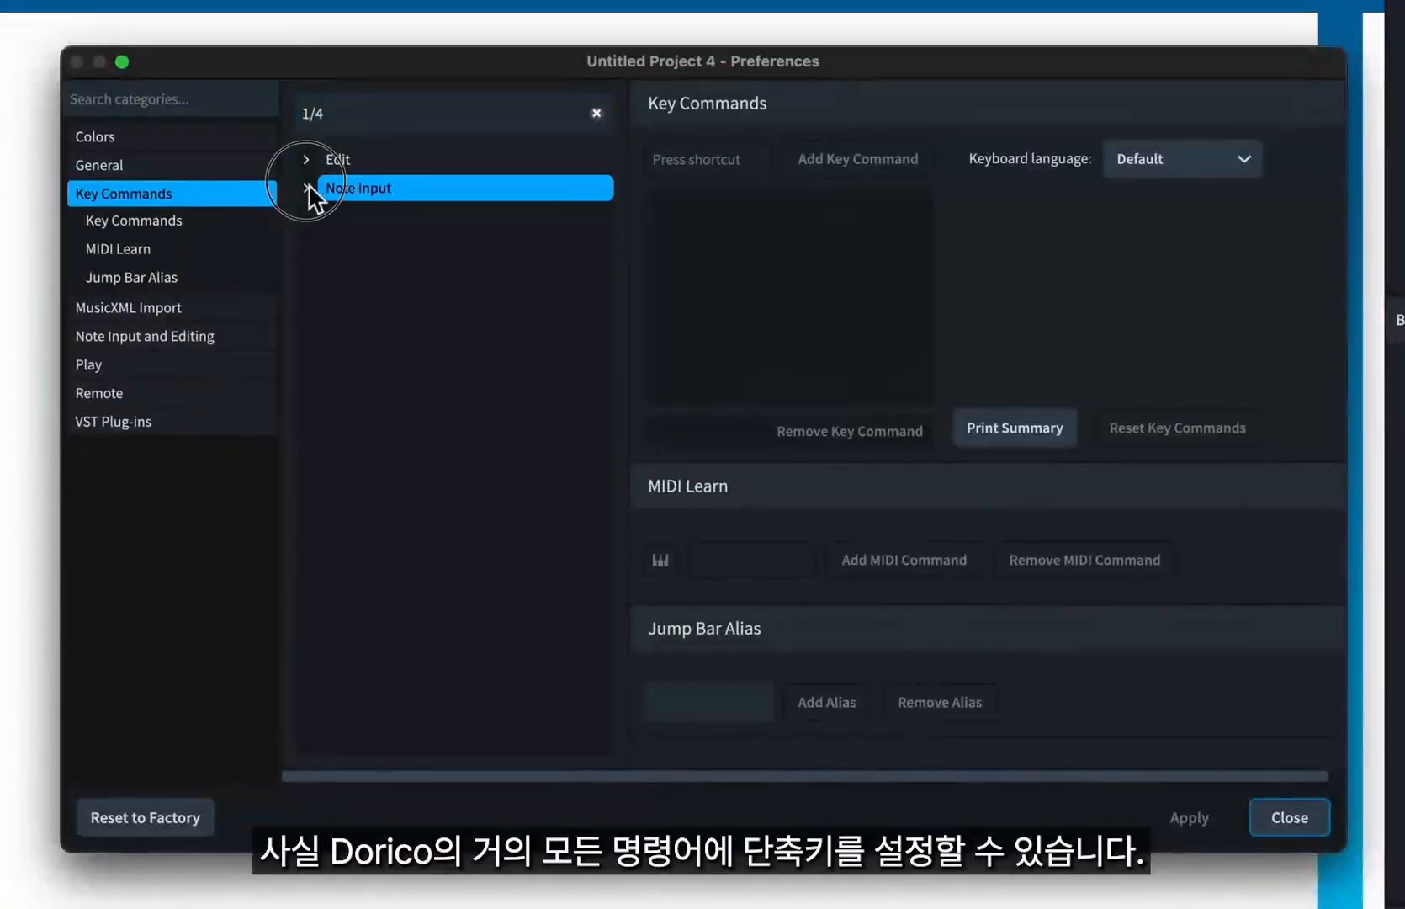
left_click(330, 217)
left_click(389, 241)
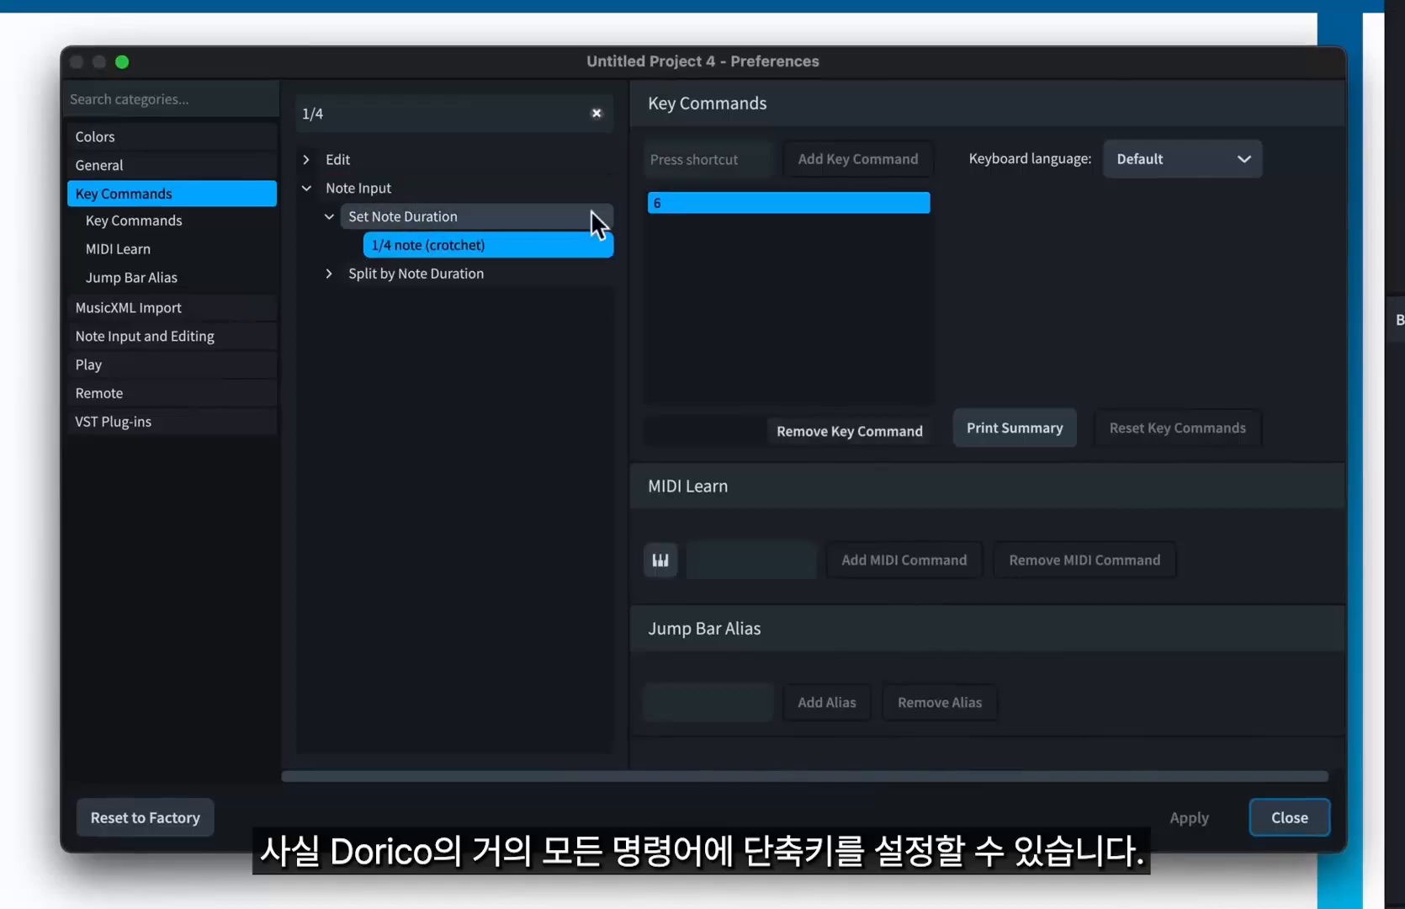
left_click(596, 113)
scroll(524, 251, "down", 10)
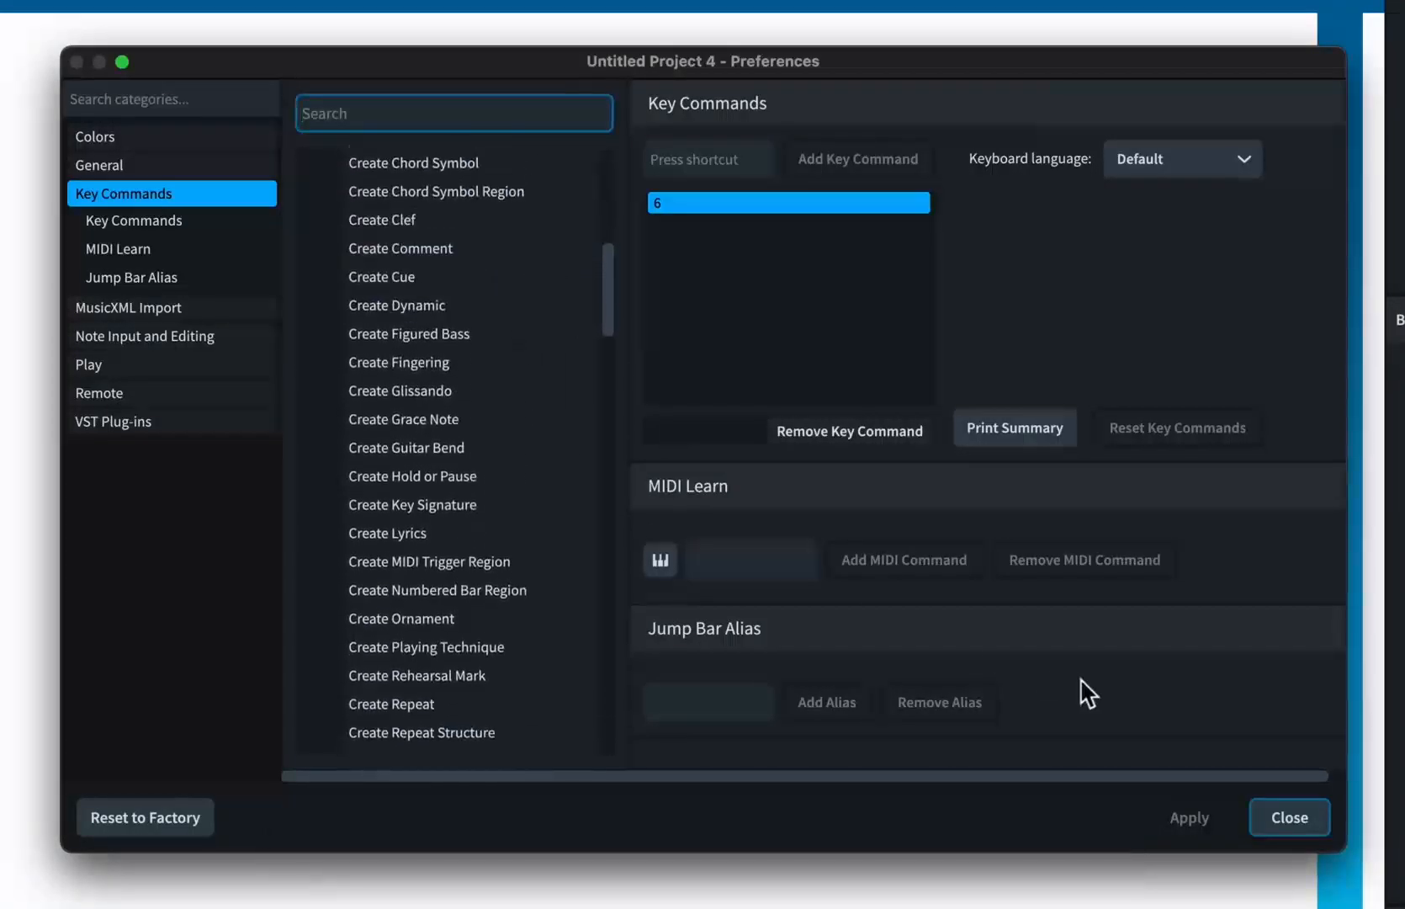
left_click(1281, 813)
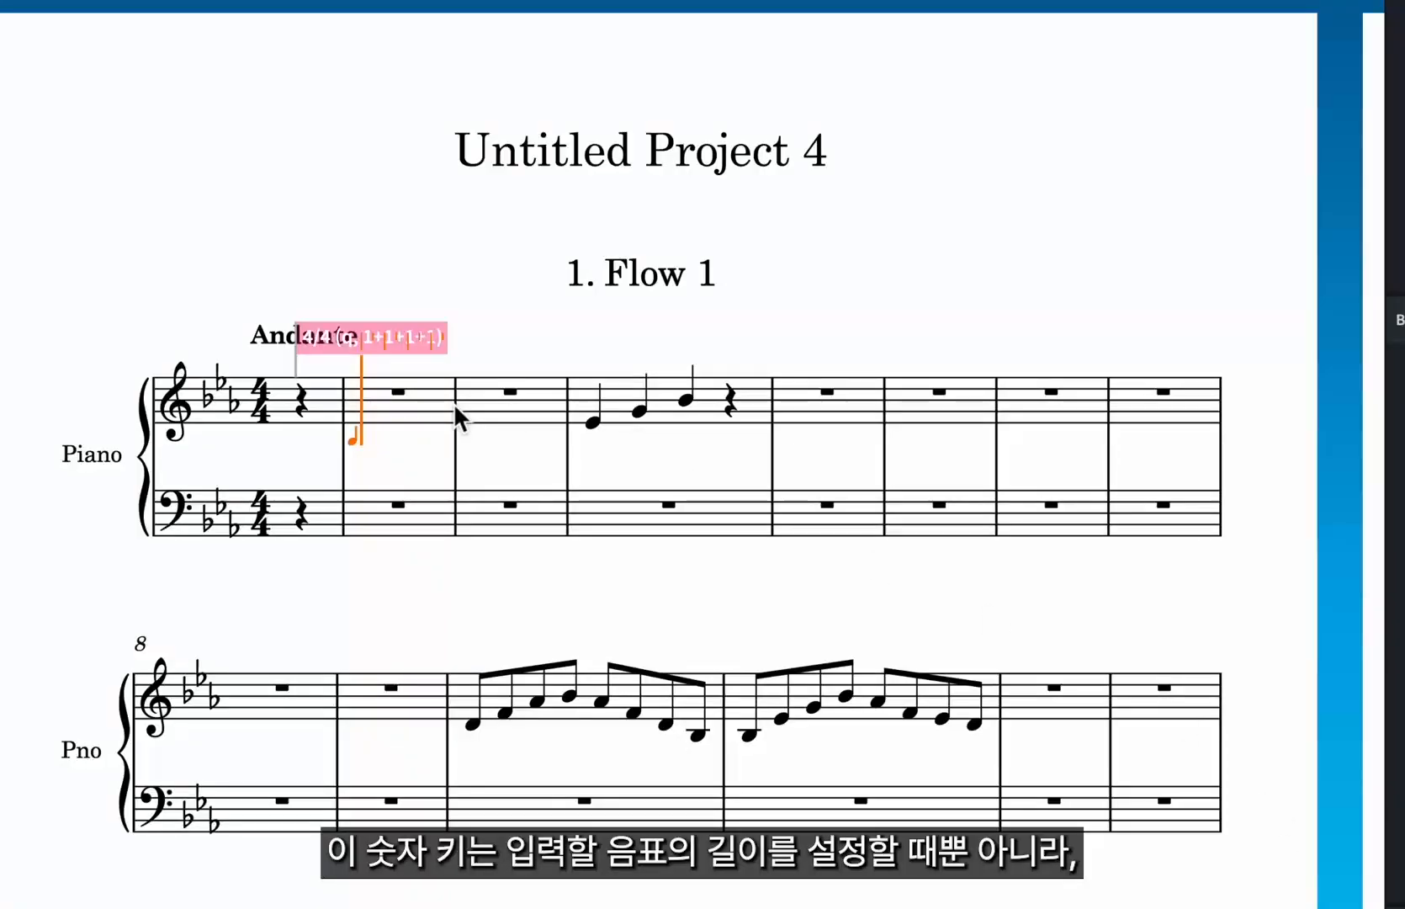
Change the duration of the first note in bar 4 to a 1/32nd note.
key("7")
left_click(594, 423)
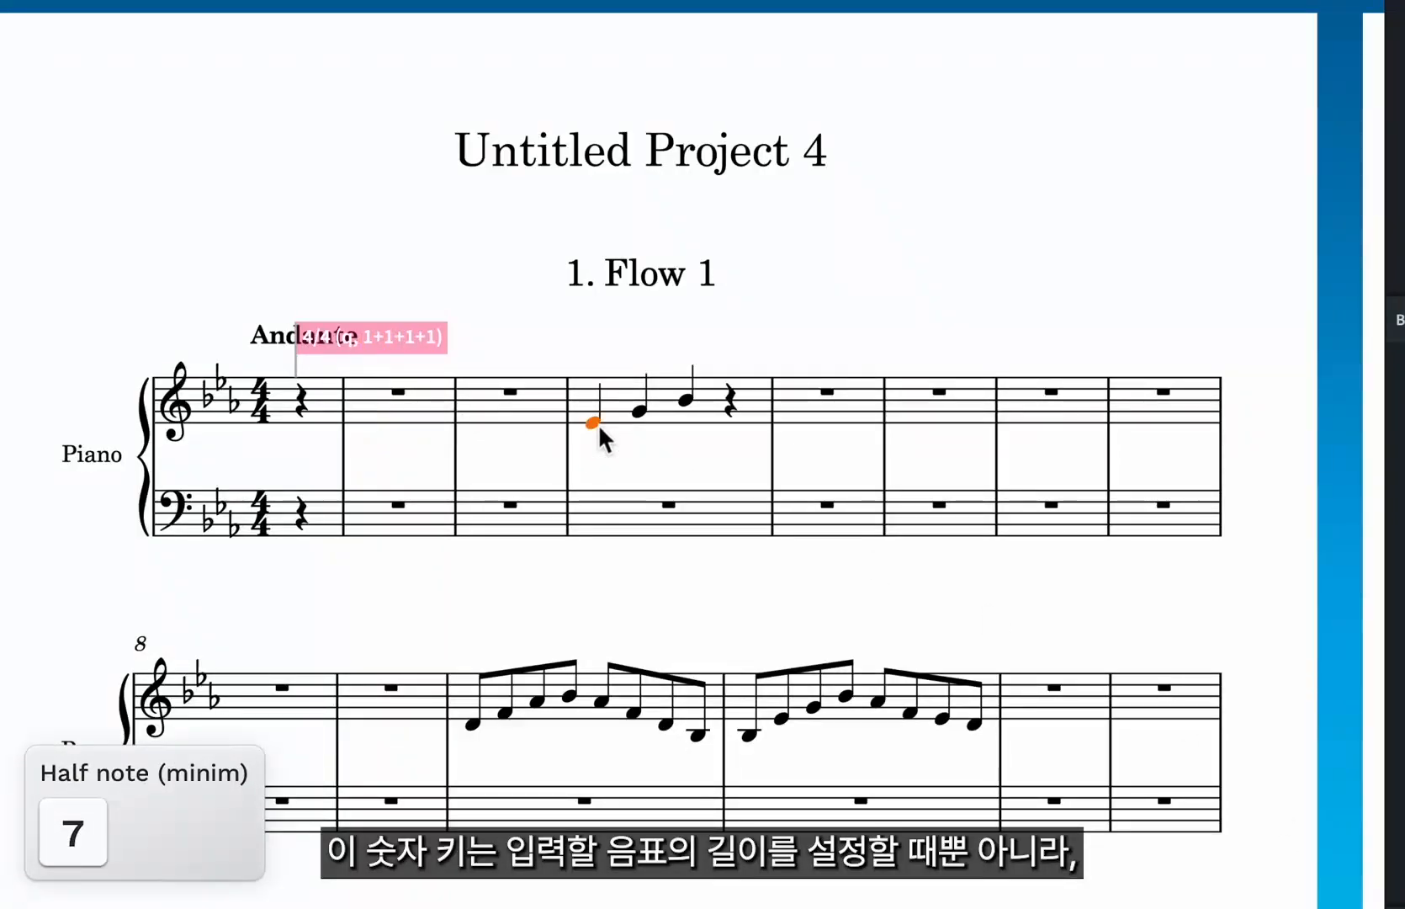
key("7")
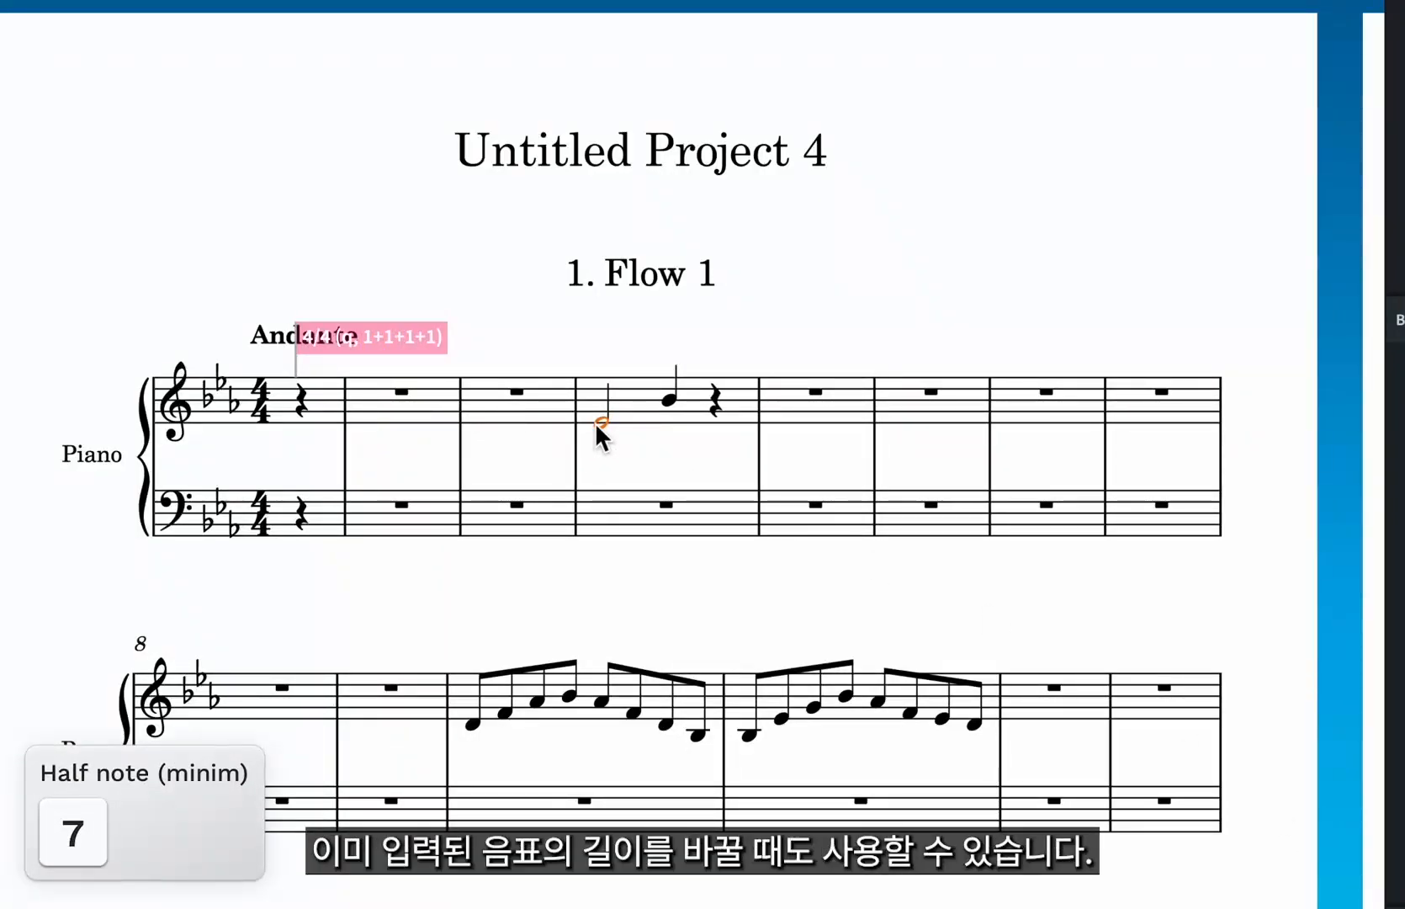
key("3")
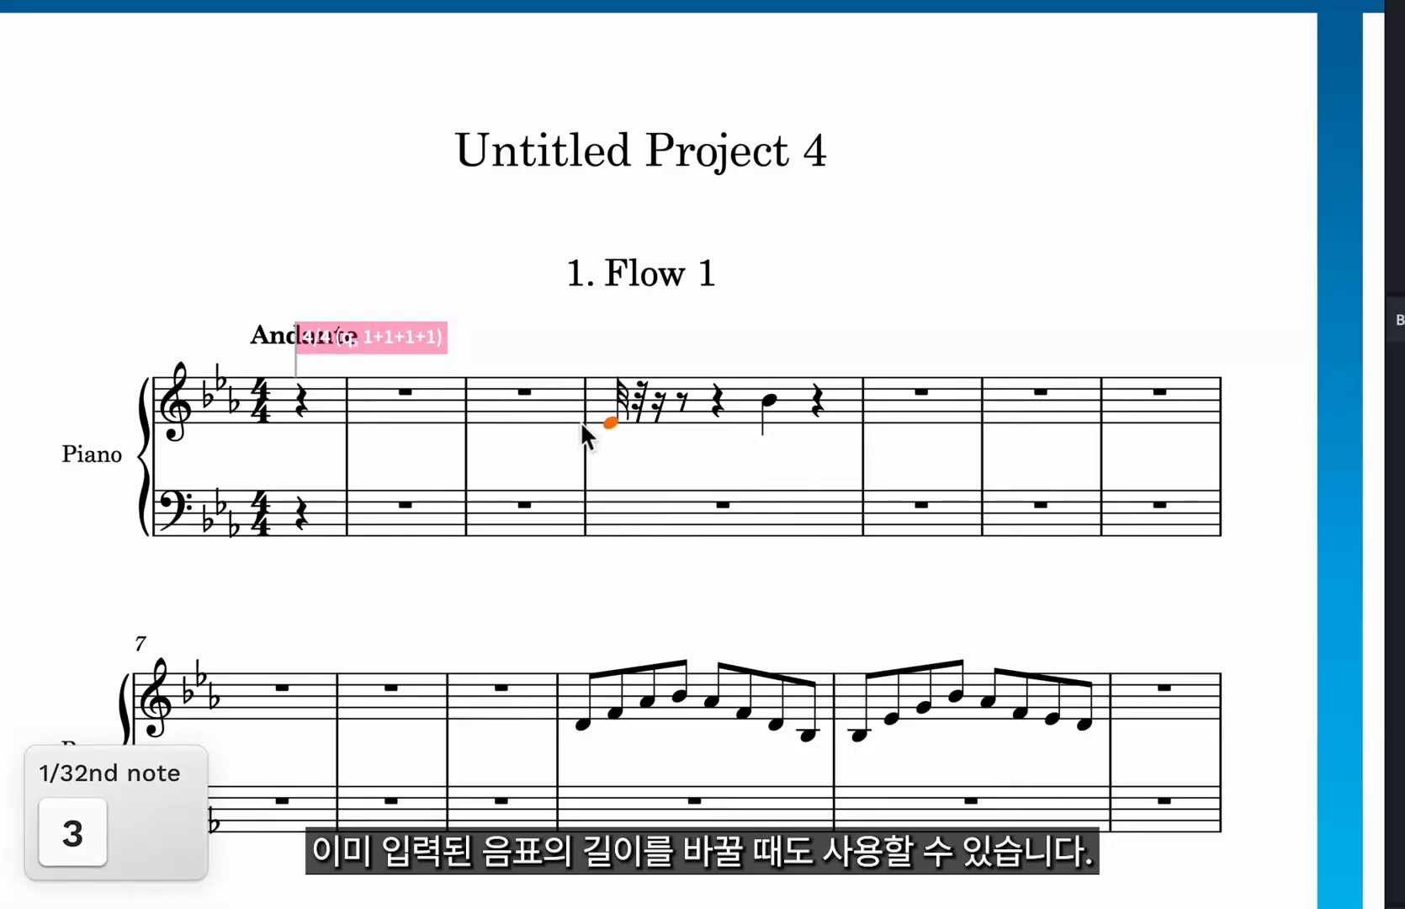
Convert the eighth-note runs in bars 10 and 11 to dotted rhythms.
left_click(1082, 723, "shift")
key("period")
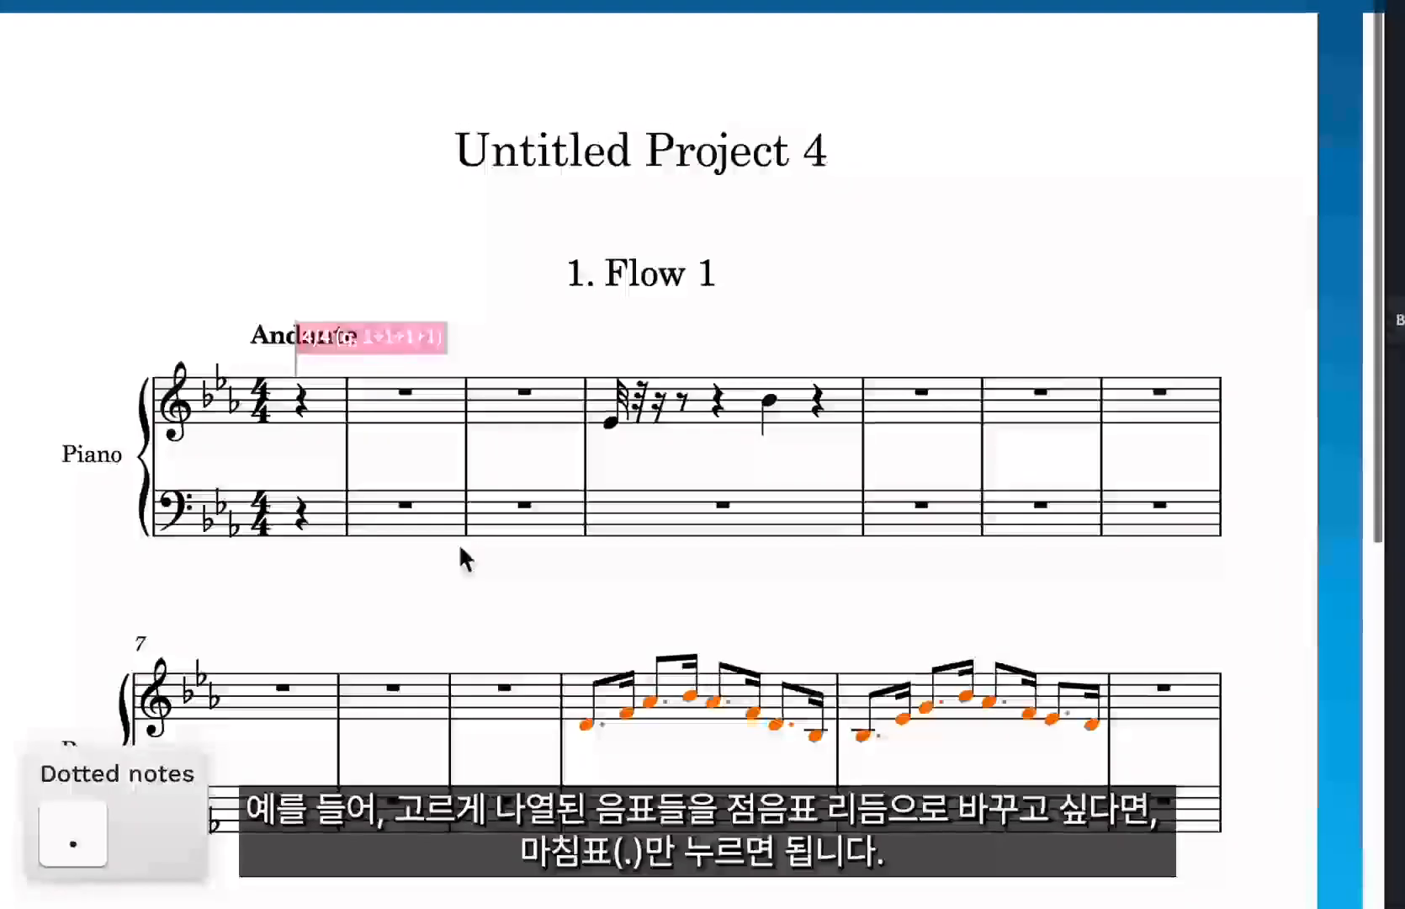
In Insert mode, change the selected sixteenth notes in bar 16 to eighth notes, and switch Insert mode off.
scroll(458, 543, "down", 4)
scroll(584, 833, "down", 3)
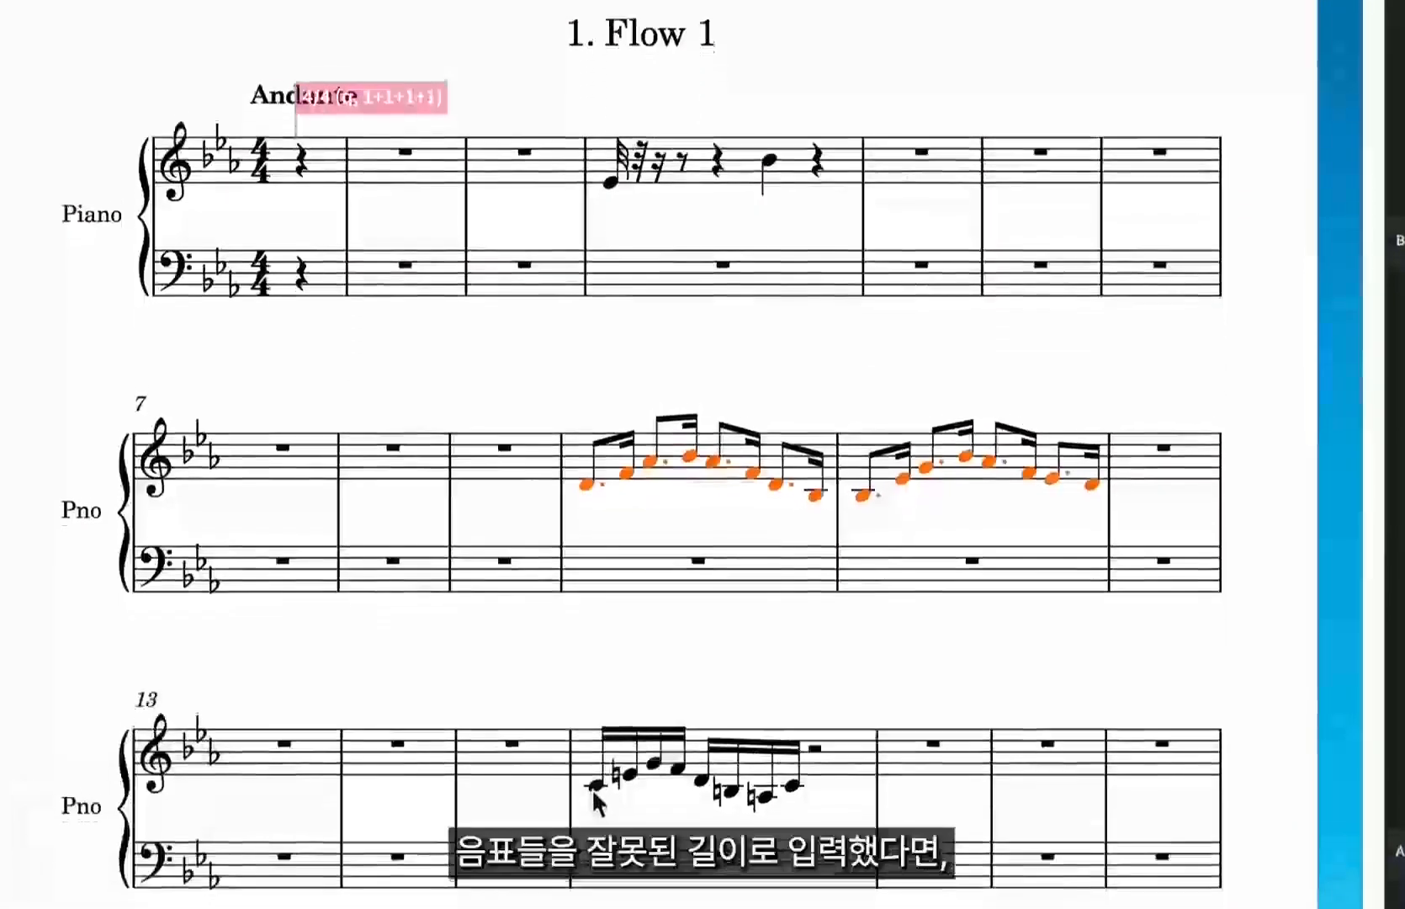
left_click(591, 725)
left_click(797, 700, "shift")
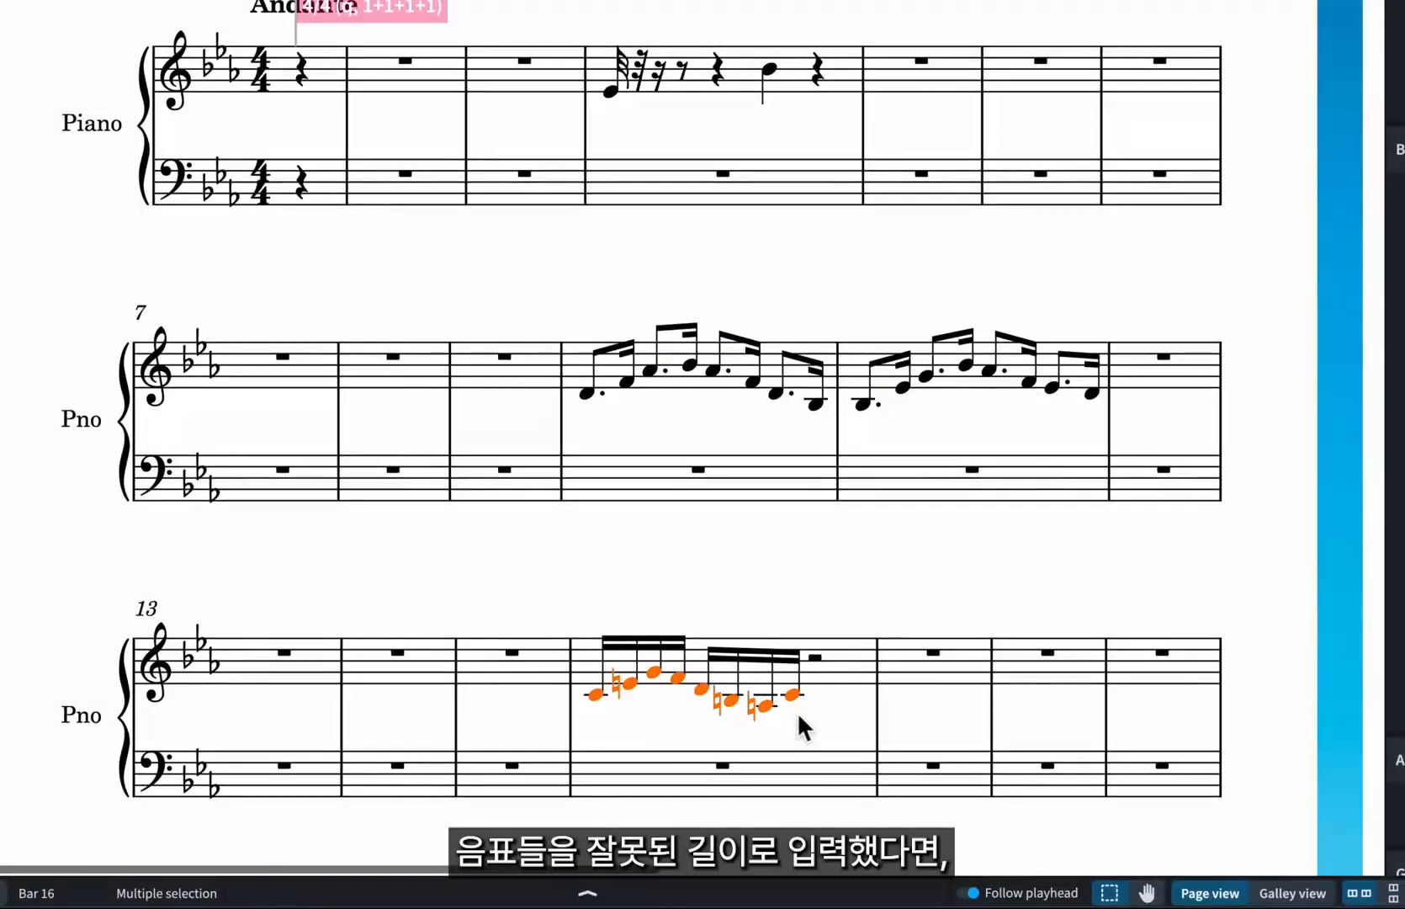
key("i")
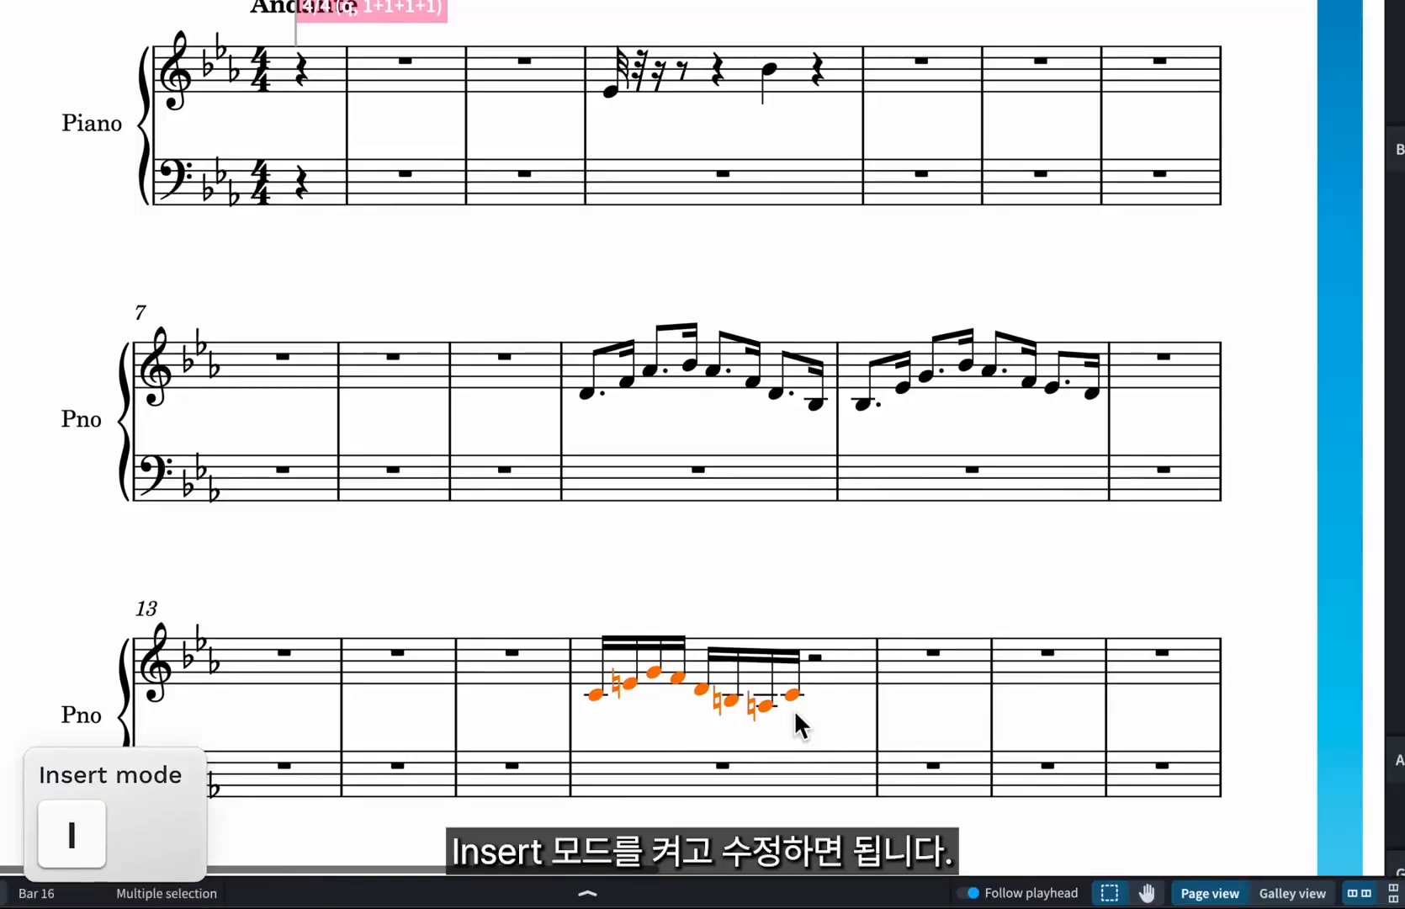
key("5")
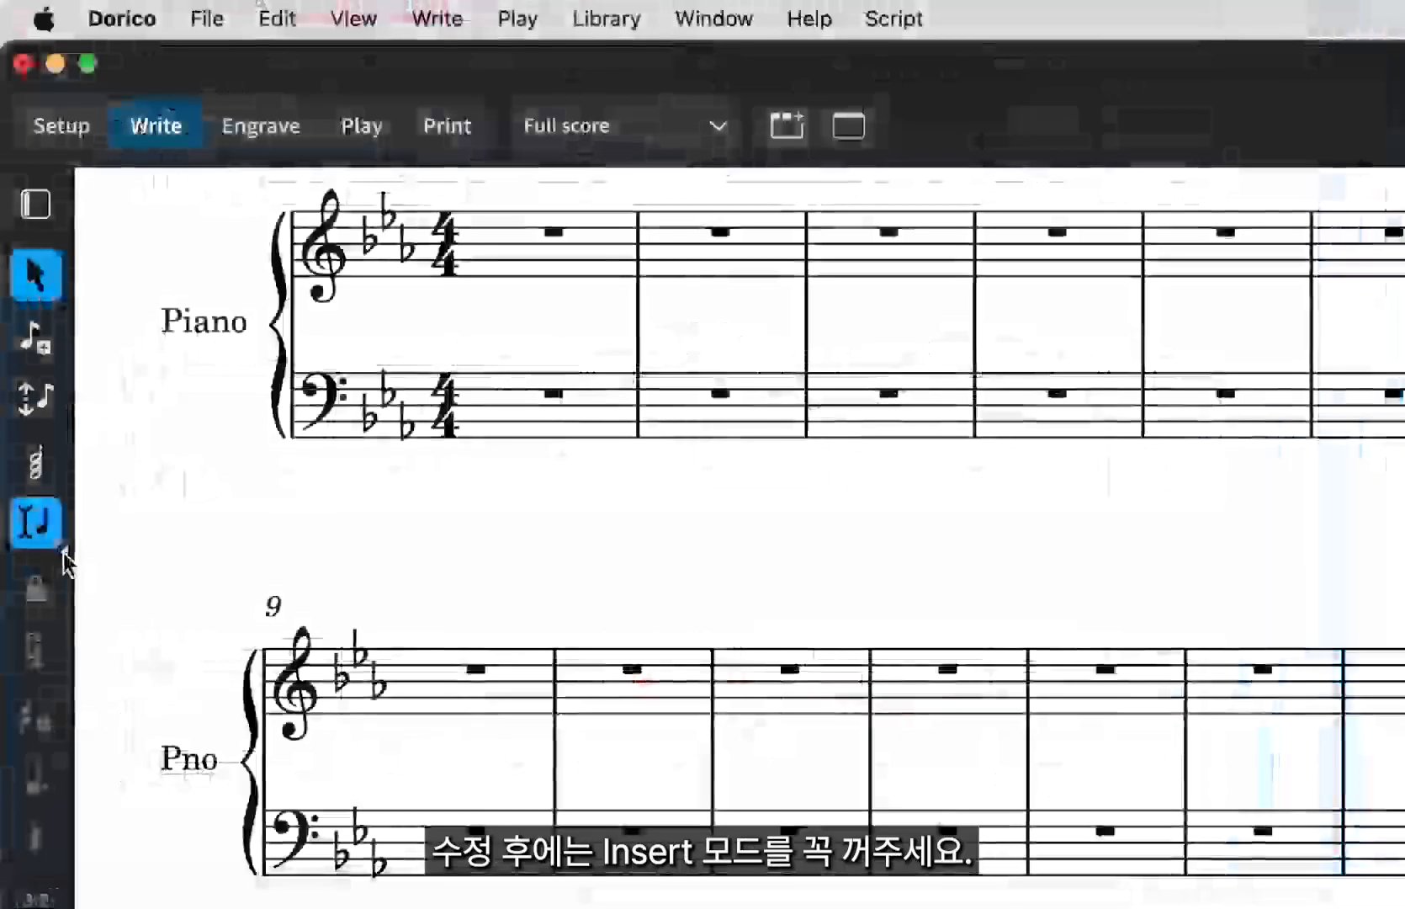
left_click(50, 543)
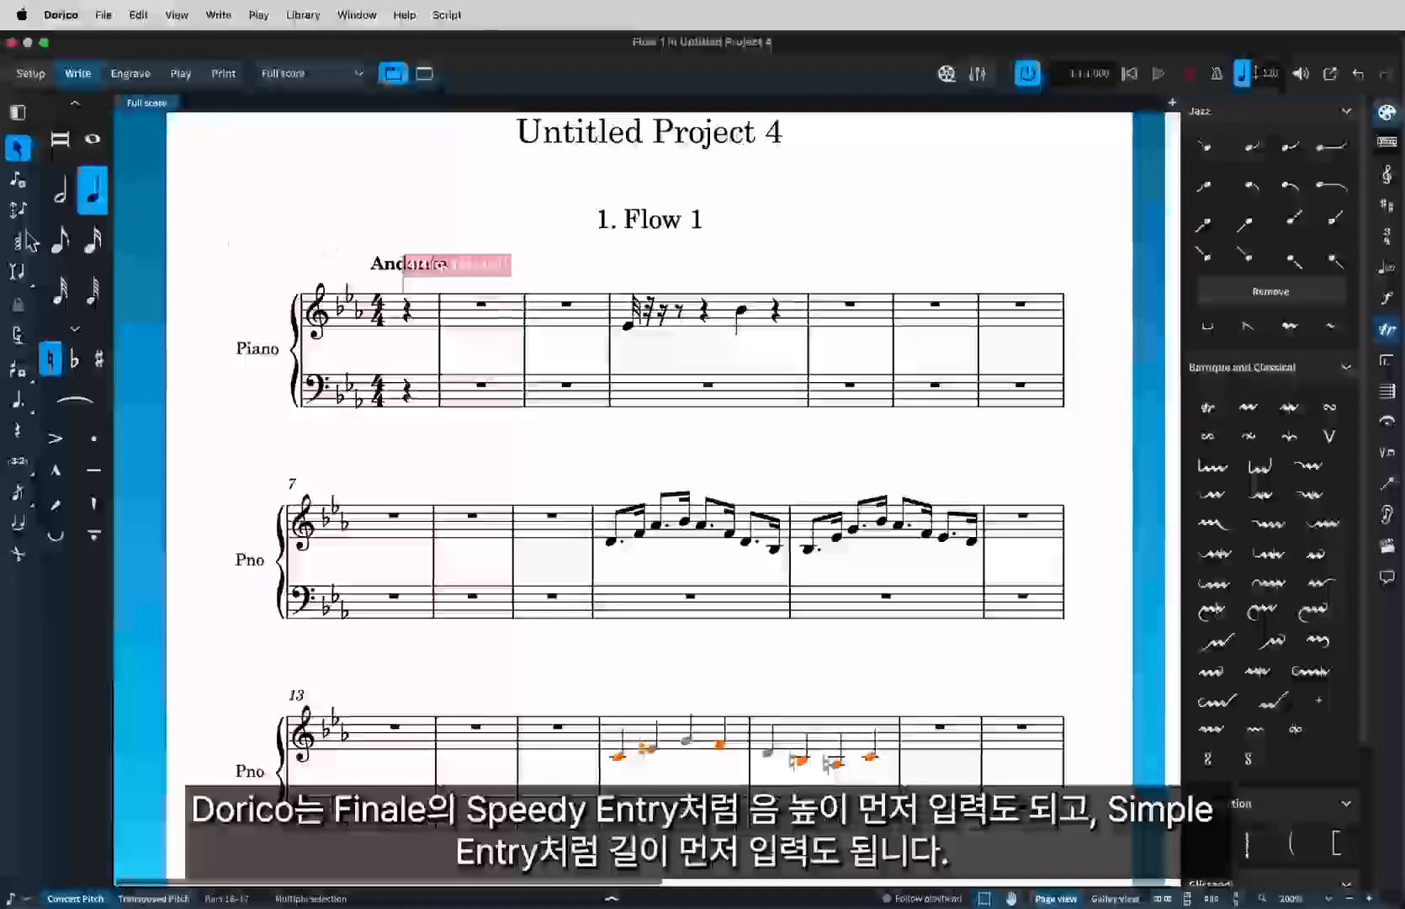
key("k")
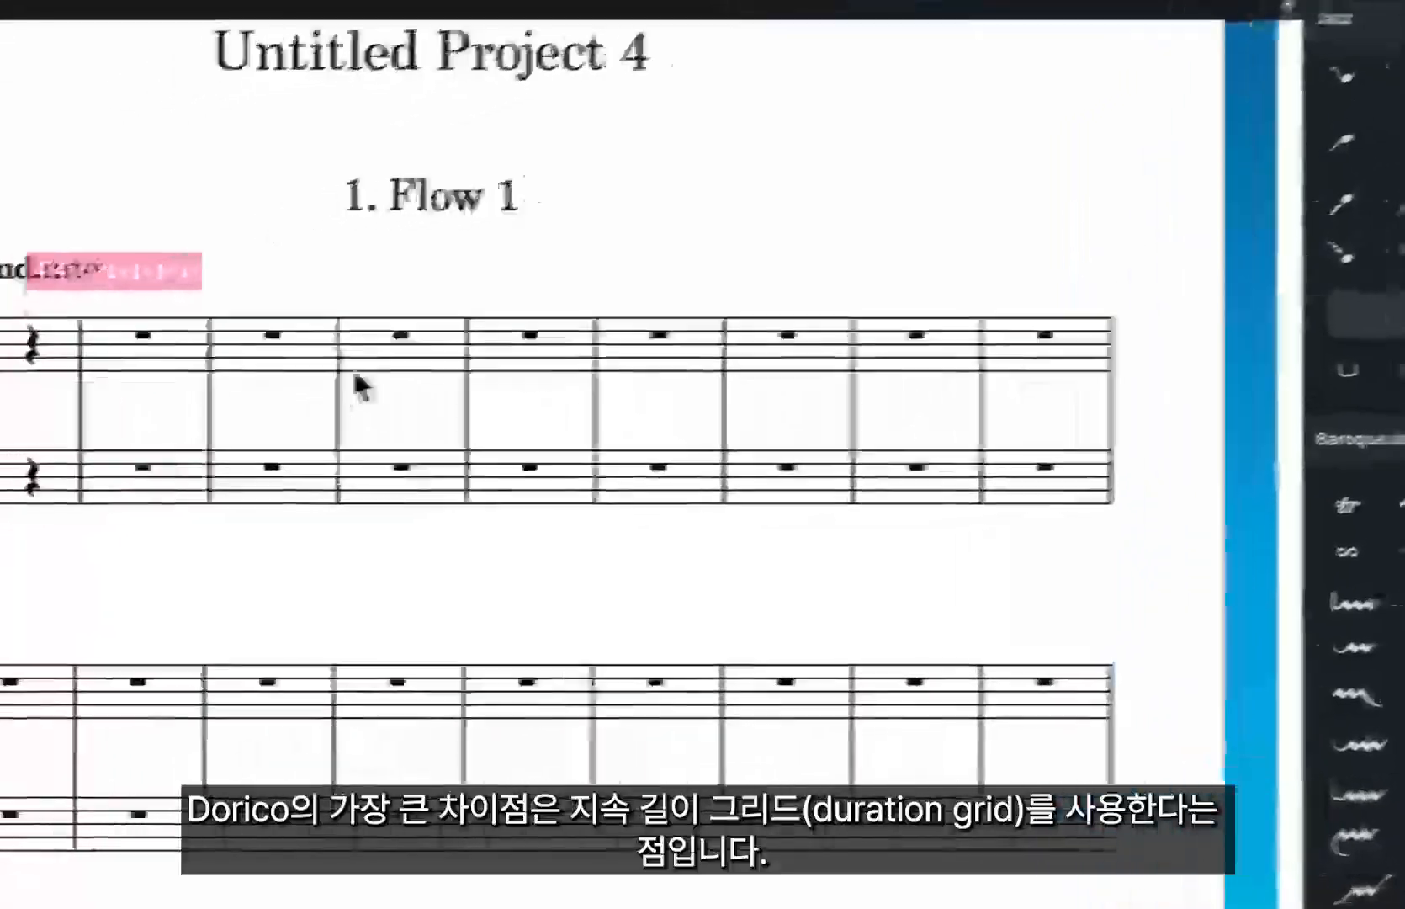
Start note input in bar 4, enter an eighth-note C on beat 2, and exit note input.
double_click(358, 378)
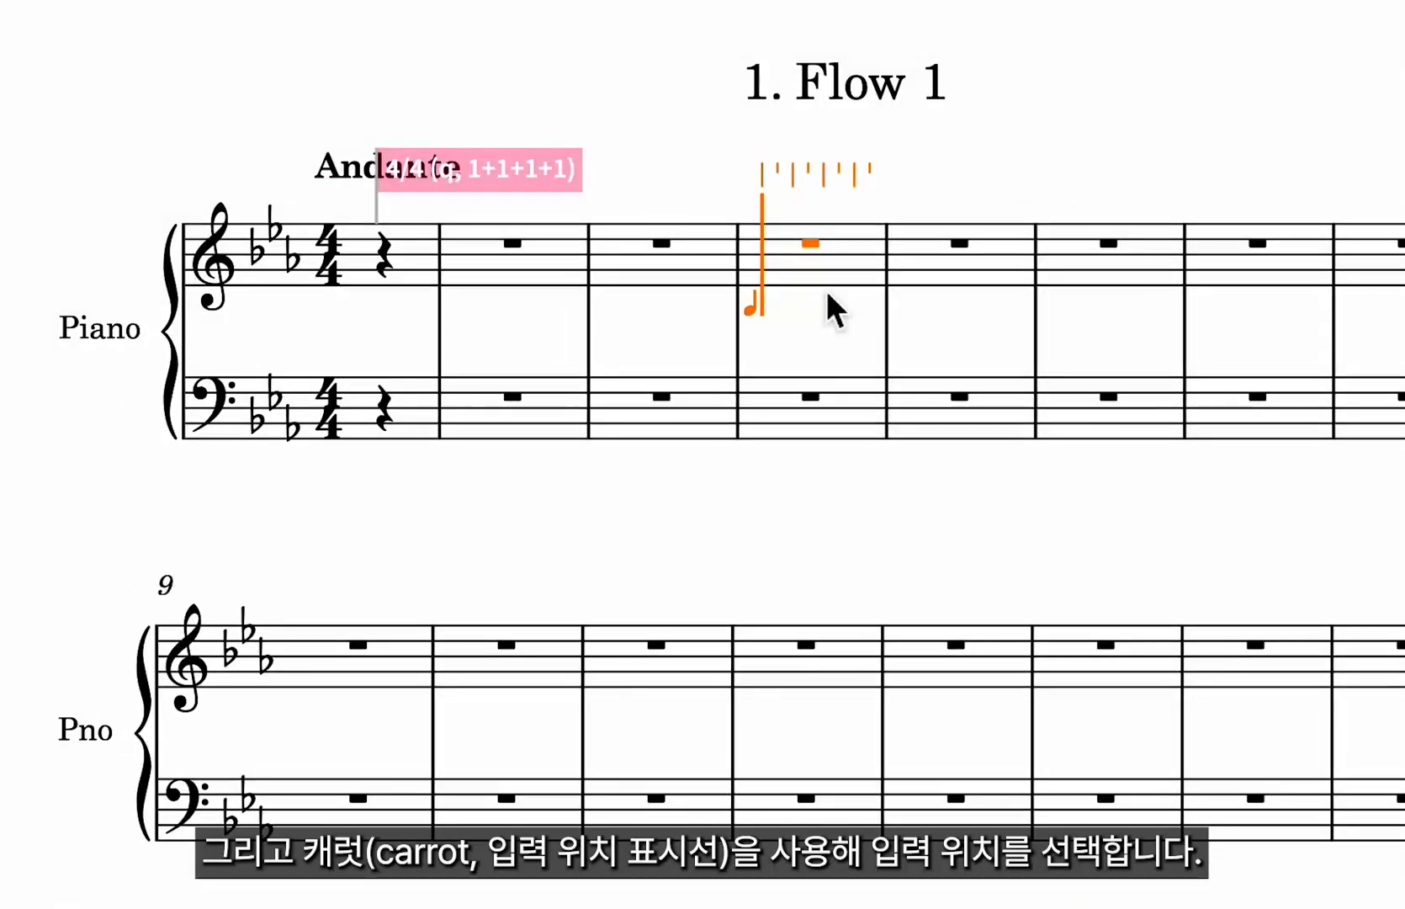
key("Right")
key("Right")
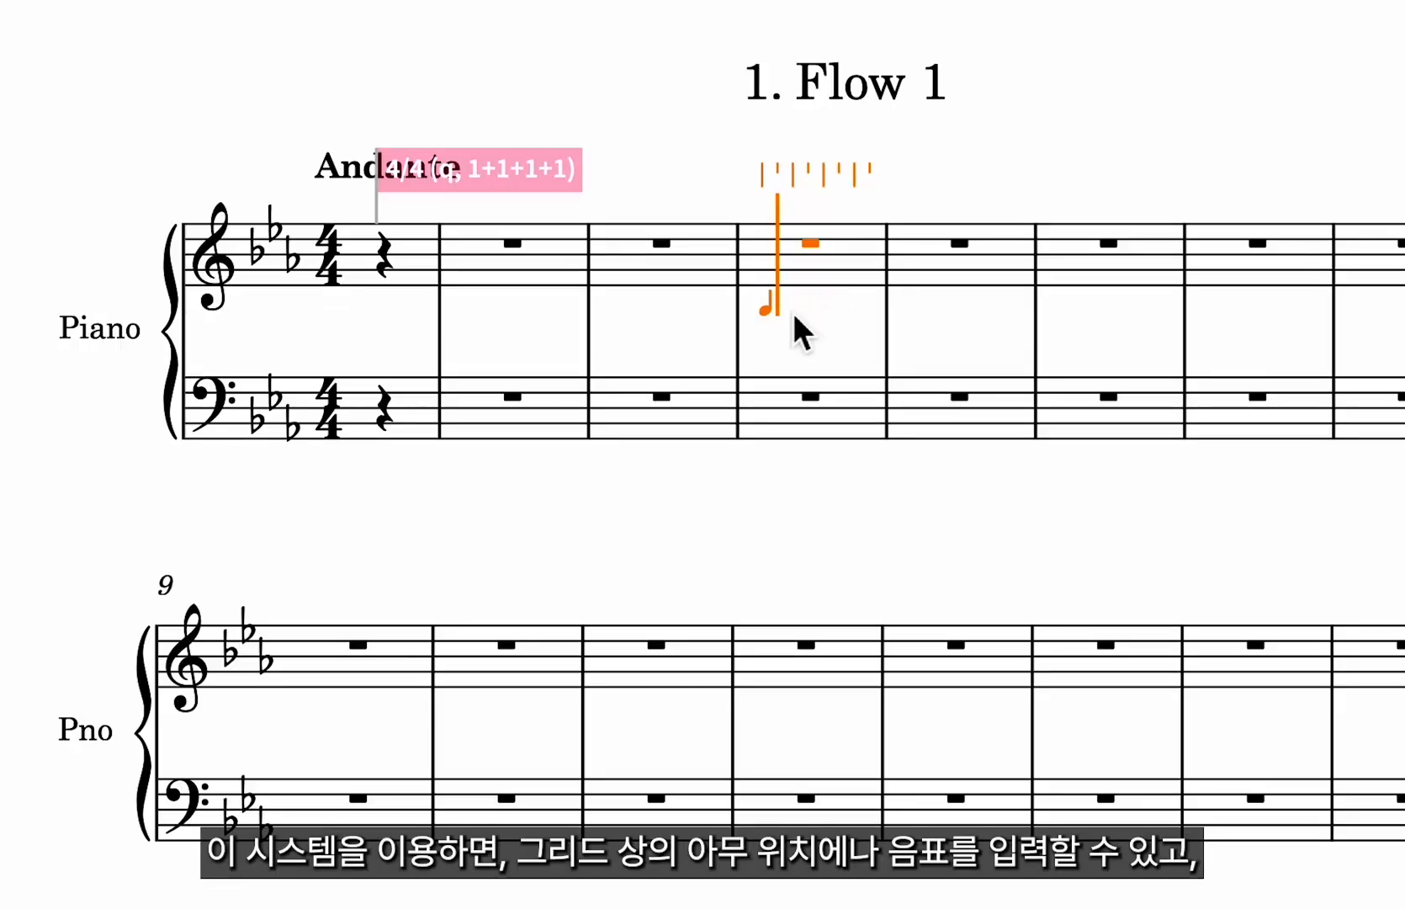
key("Right")
key("Right")
key("Right")
key("Right")
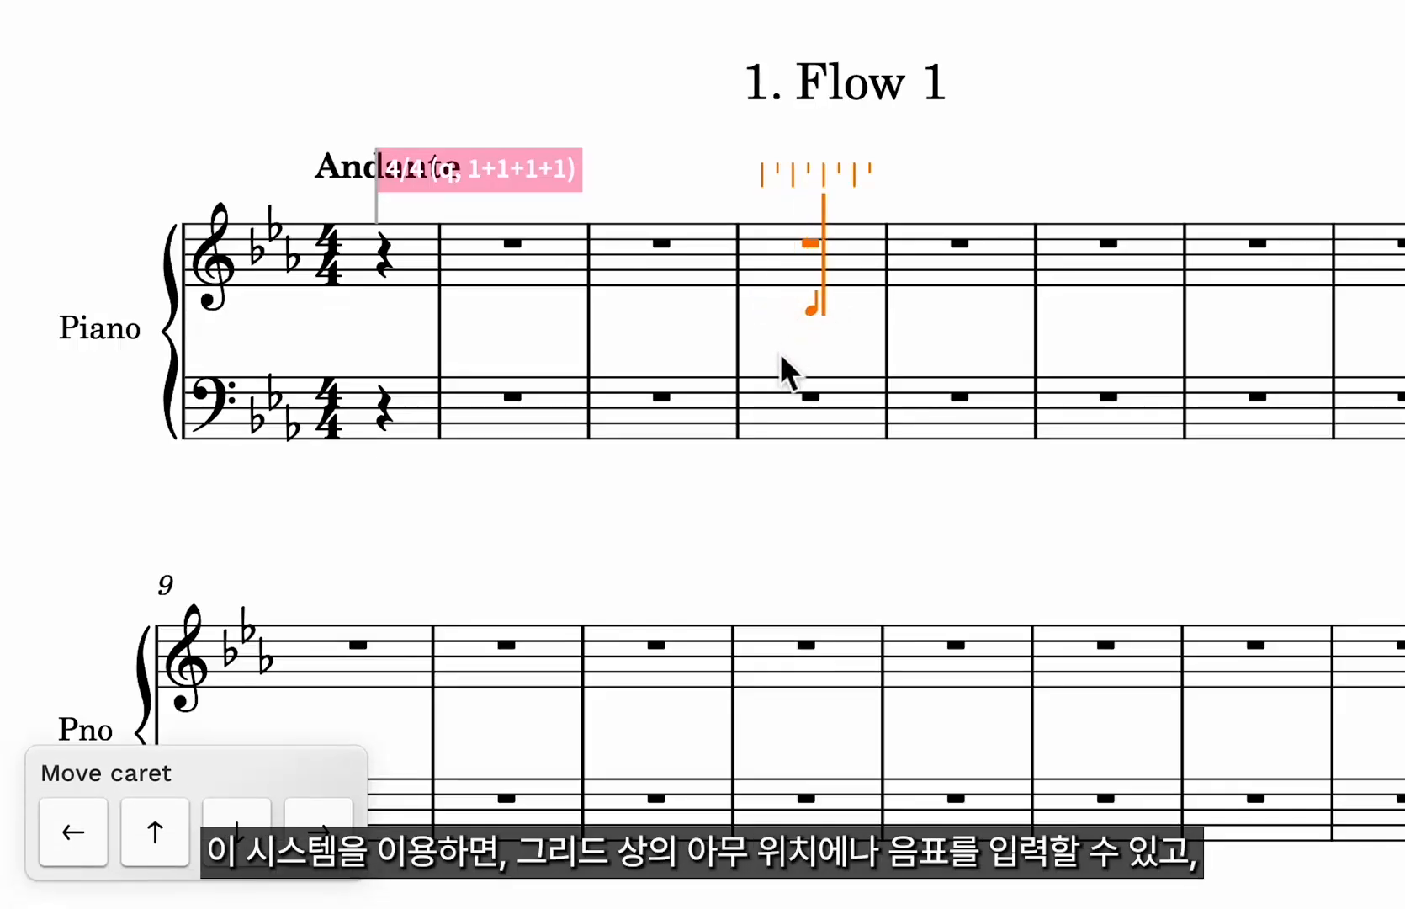
key("Left")
key("Left")
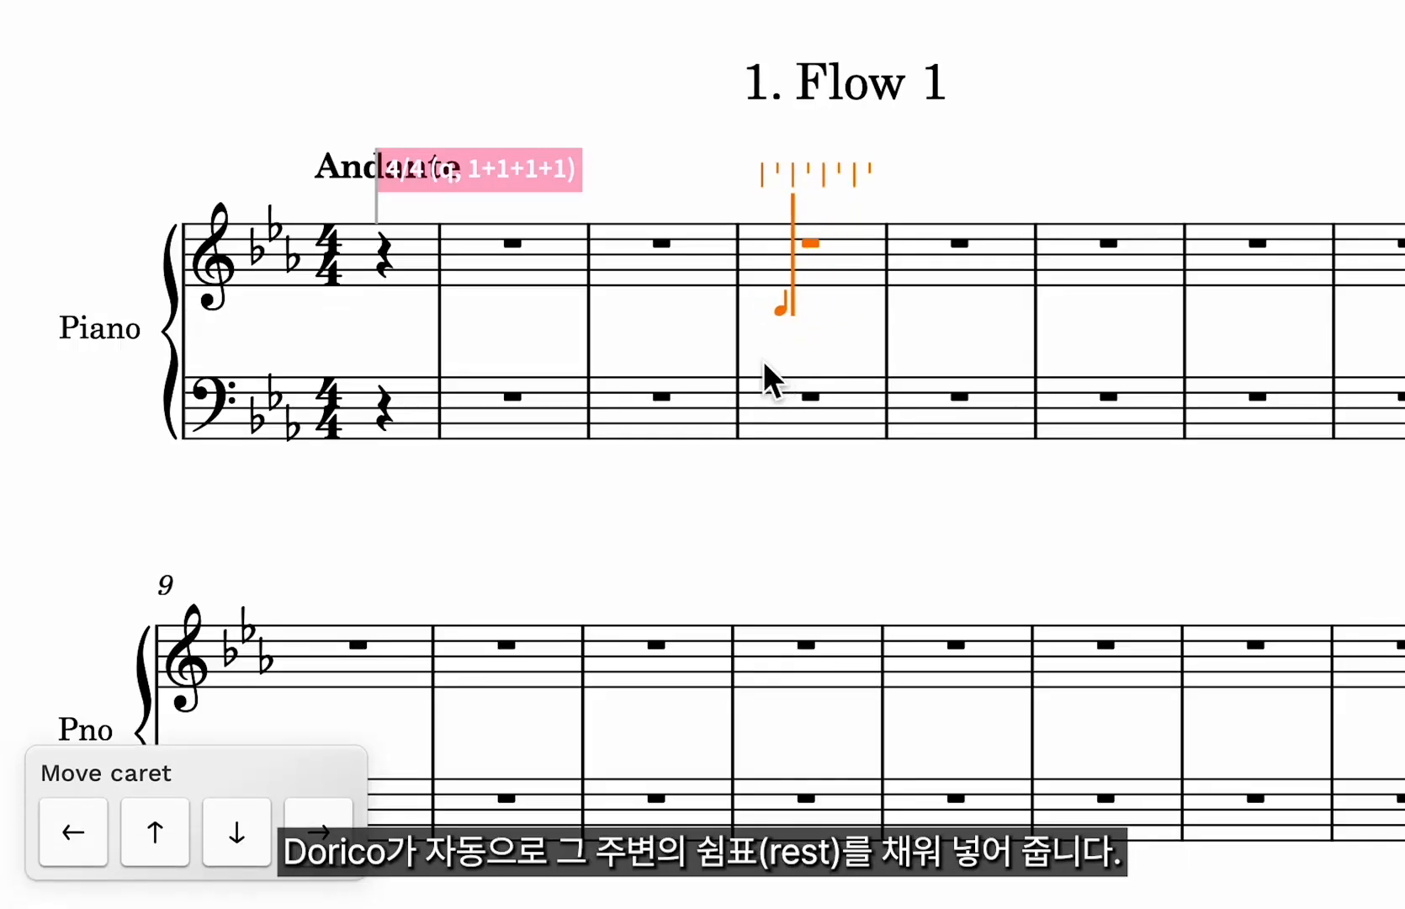
key("Right")
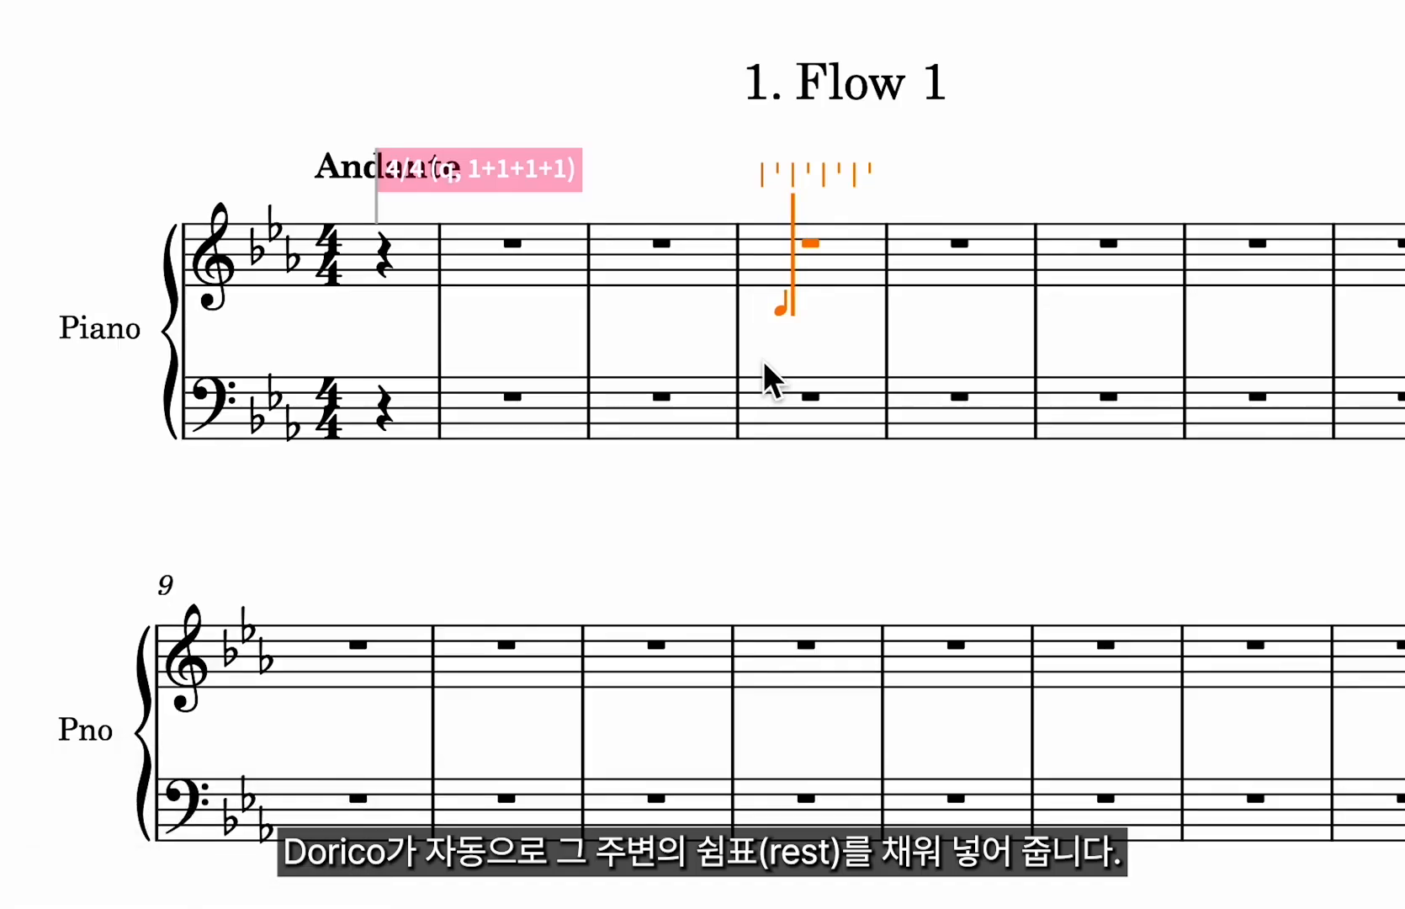
key("c")
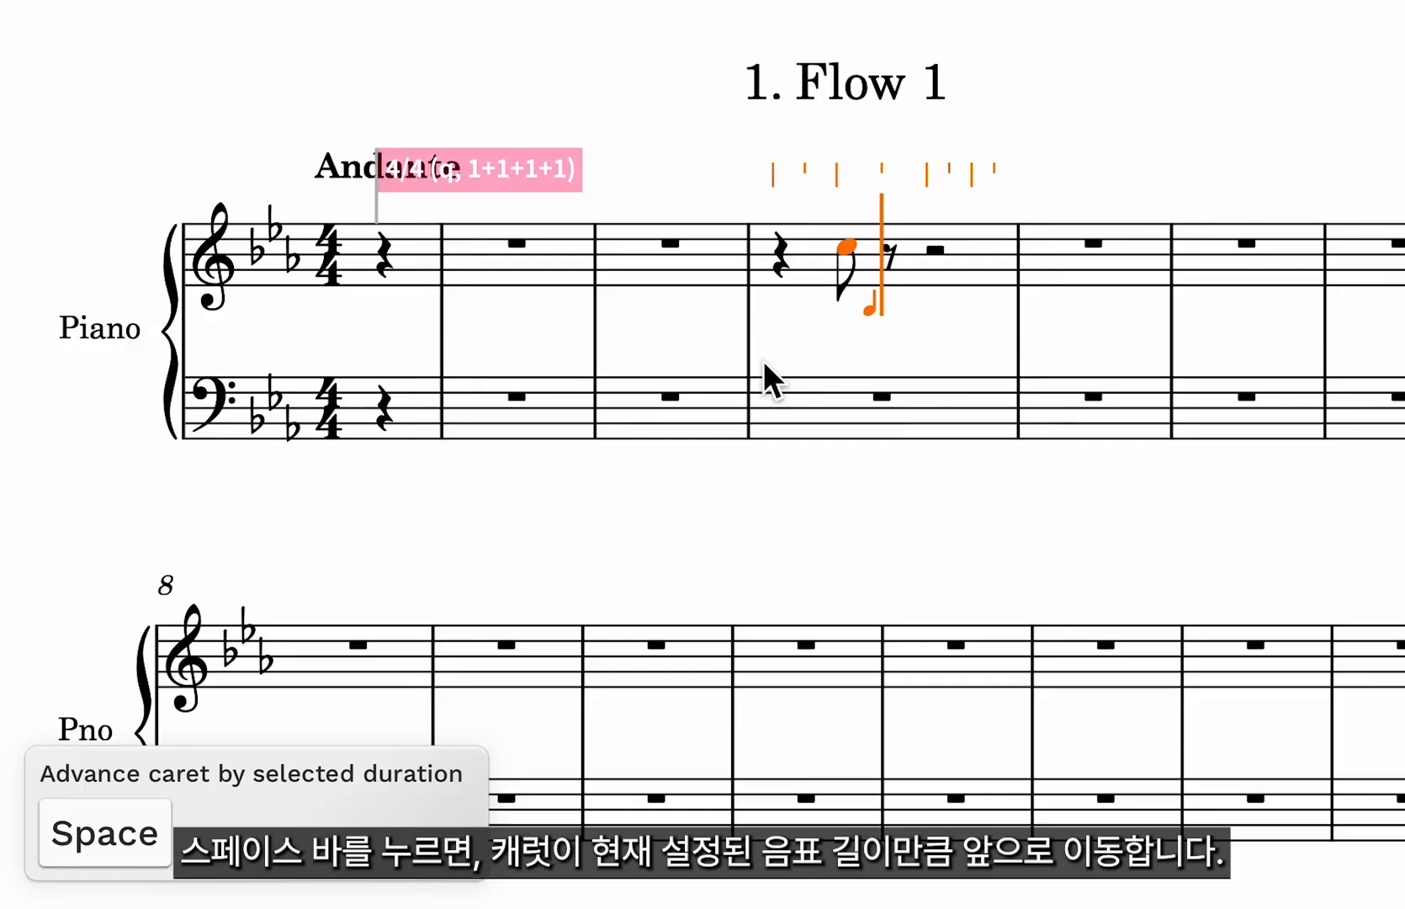
key("space")
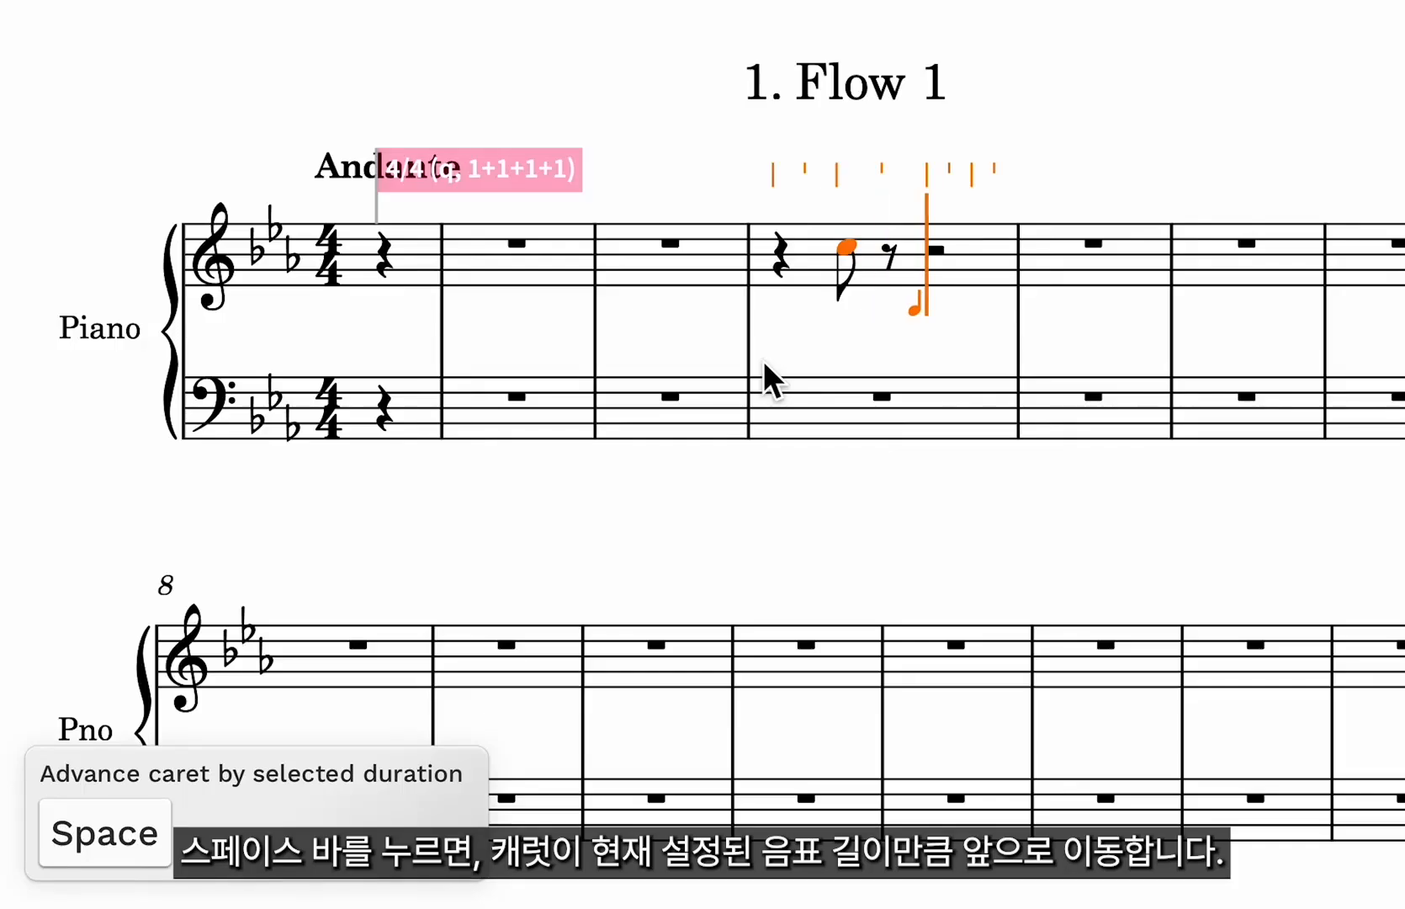
key("space")
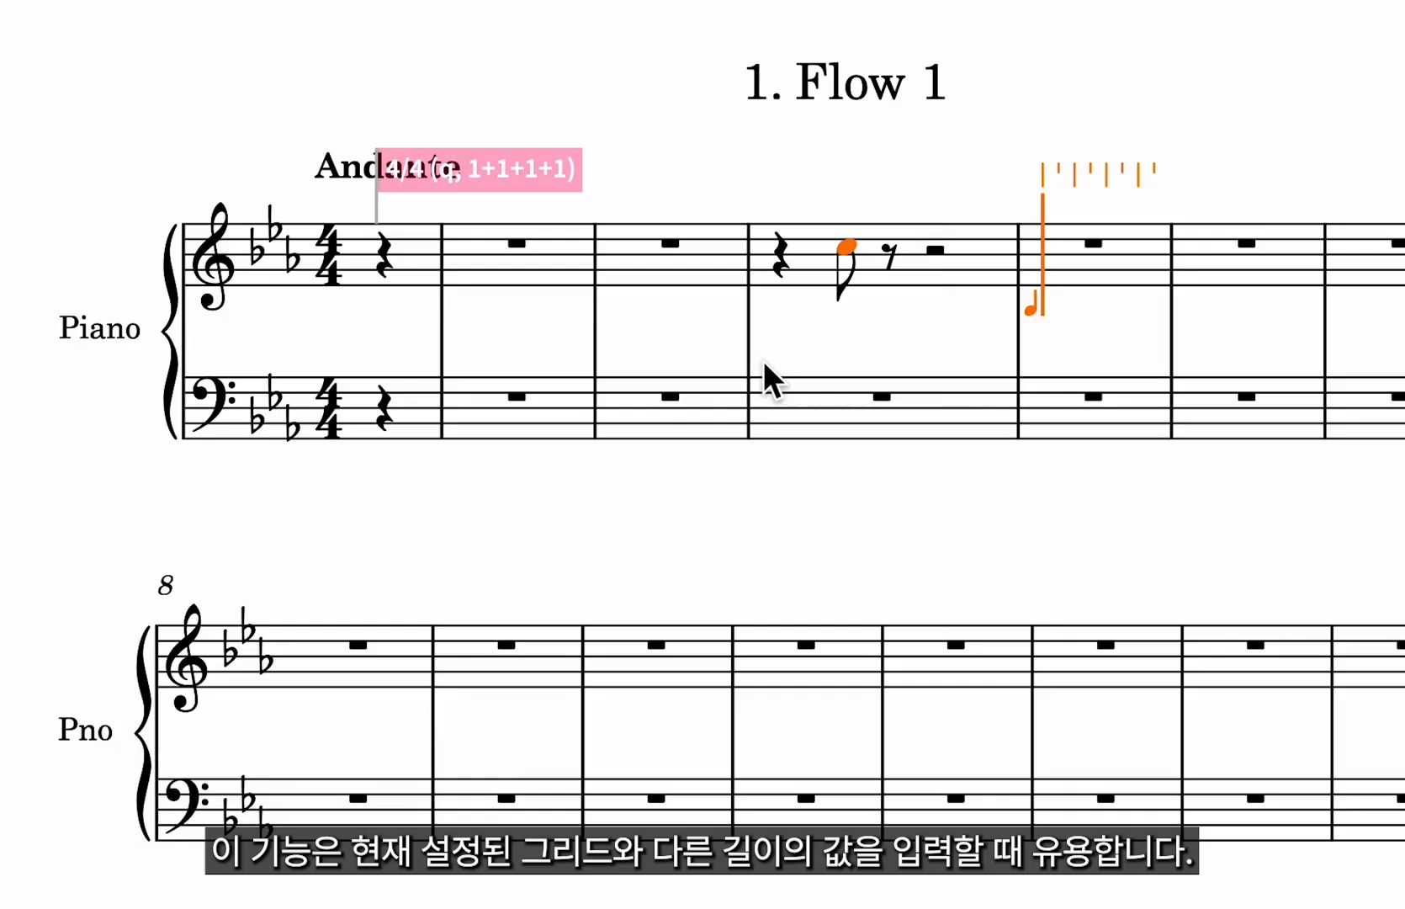
key("Escape")
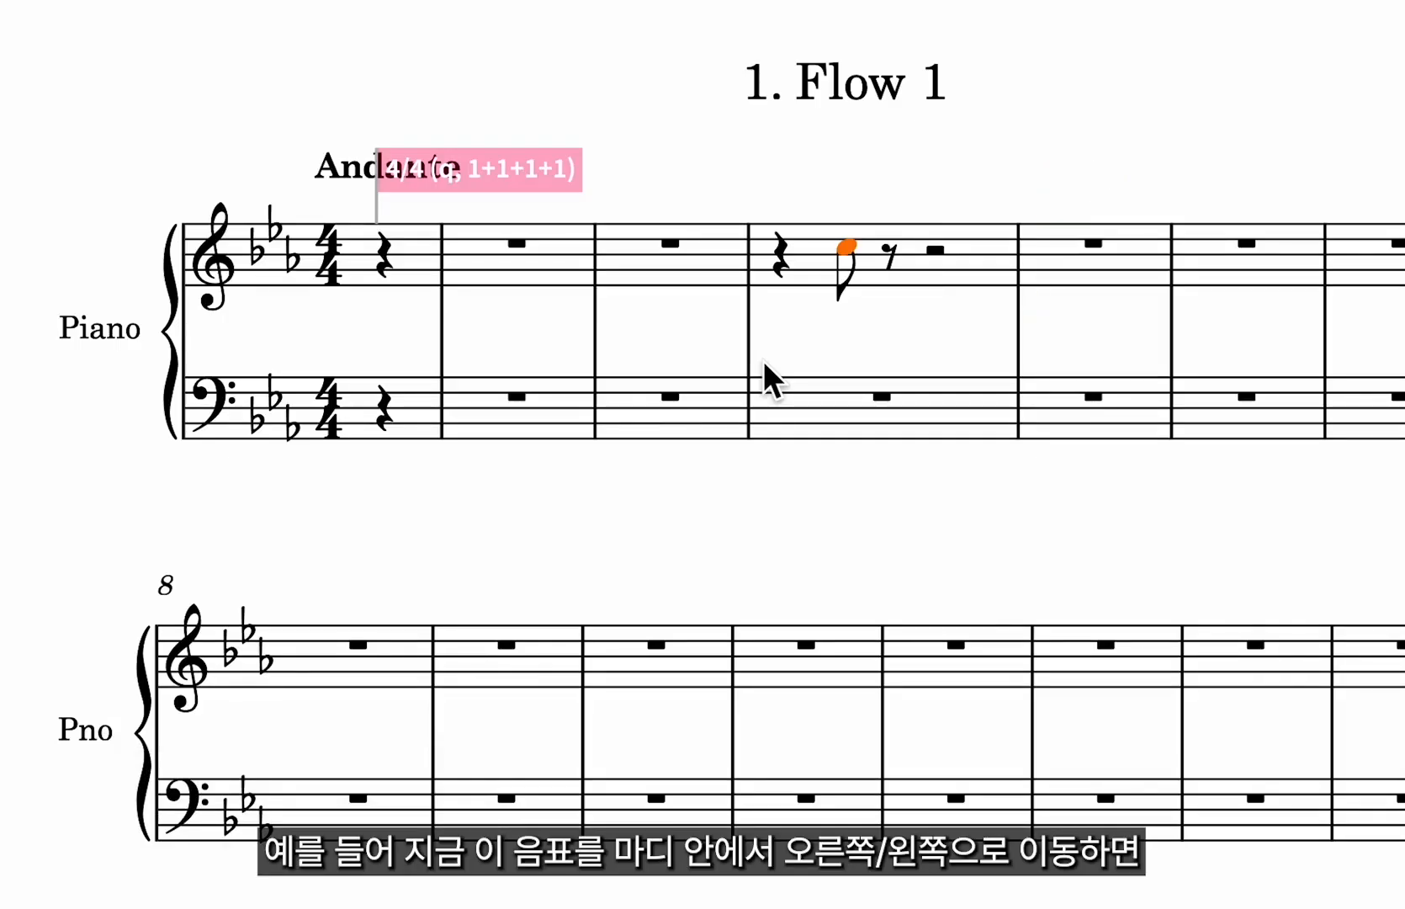
Move the eighth-note C within bar 4 to the off-beat after beat 3.
key("alt+Left")
key("alt+Left")
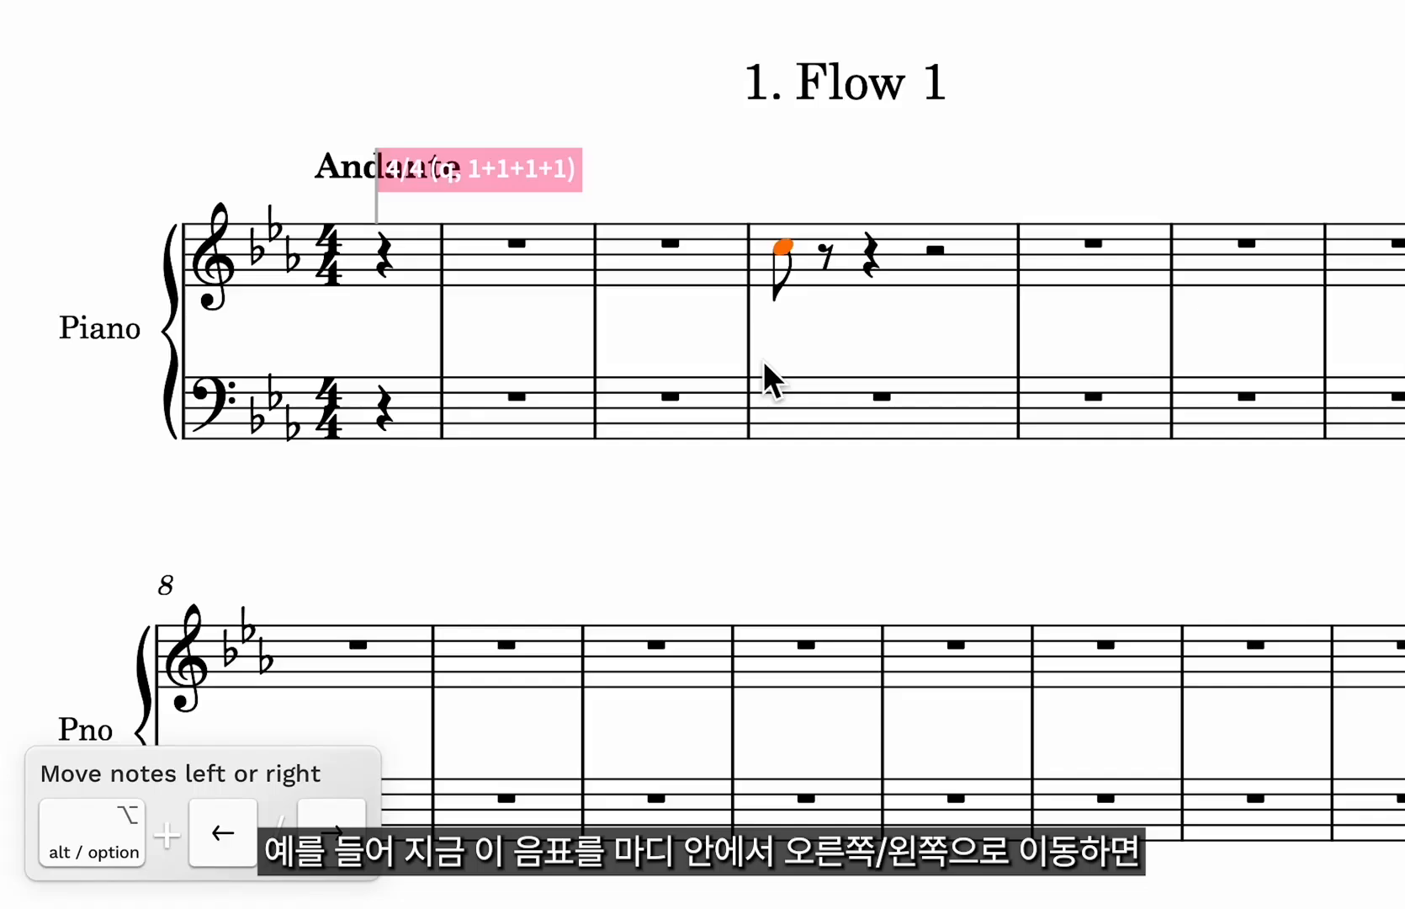
key("alt+Right")
key("alt+Right")
key("alt+Right")
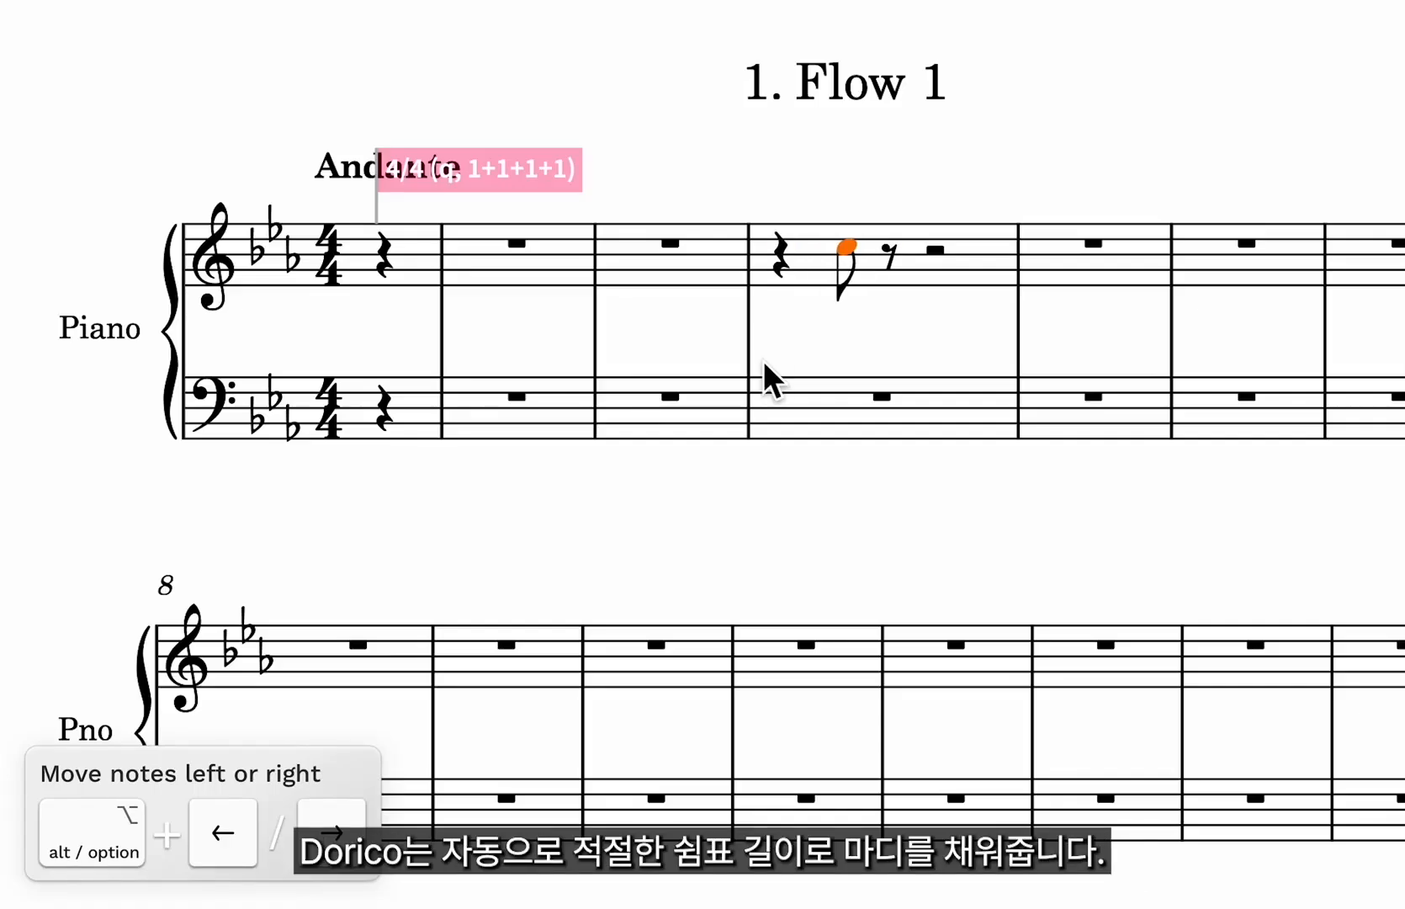
key("alt+Right")
key("alt+Right")
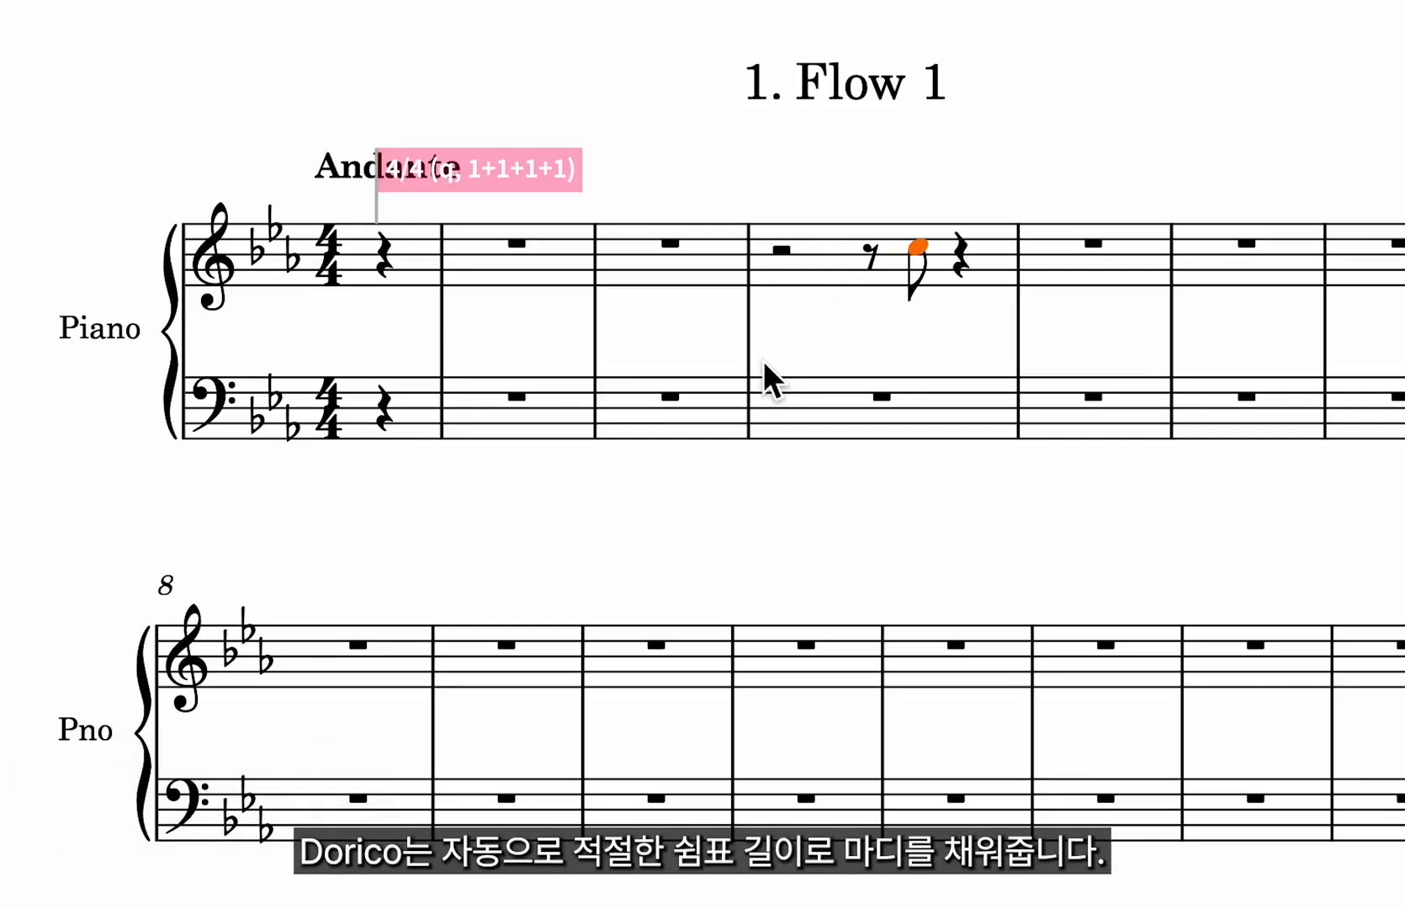
key("alt+Right")
key("alt+Right")
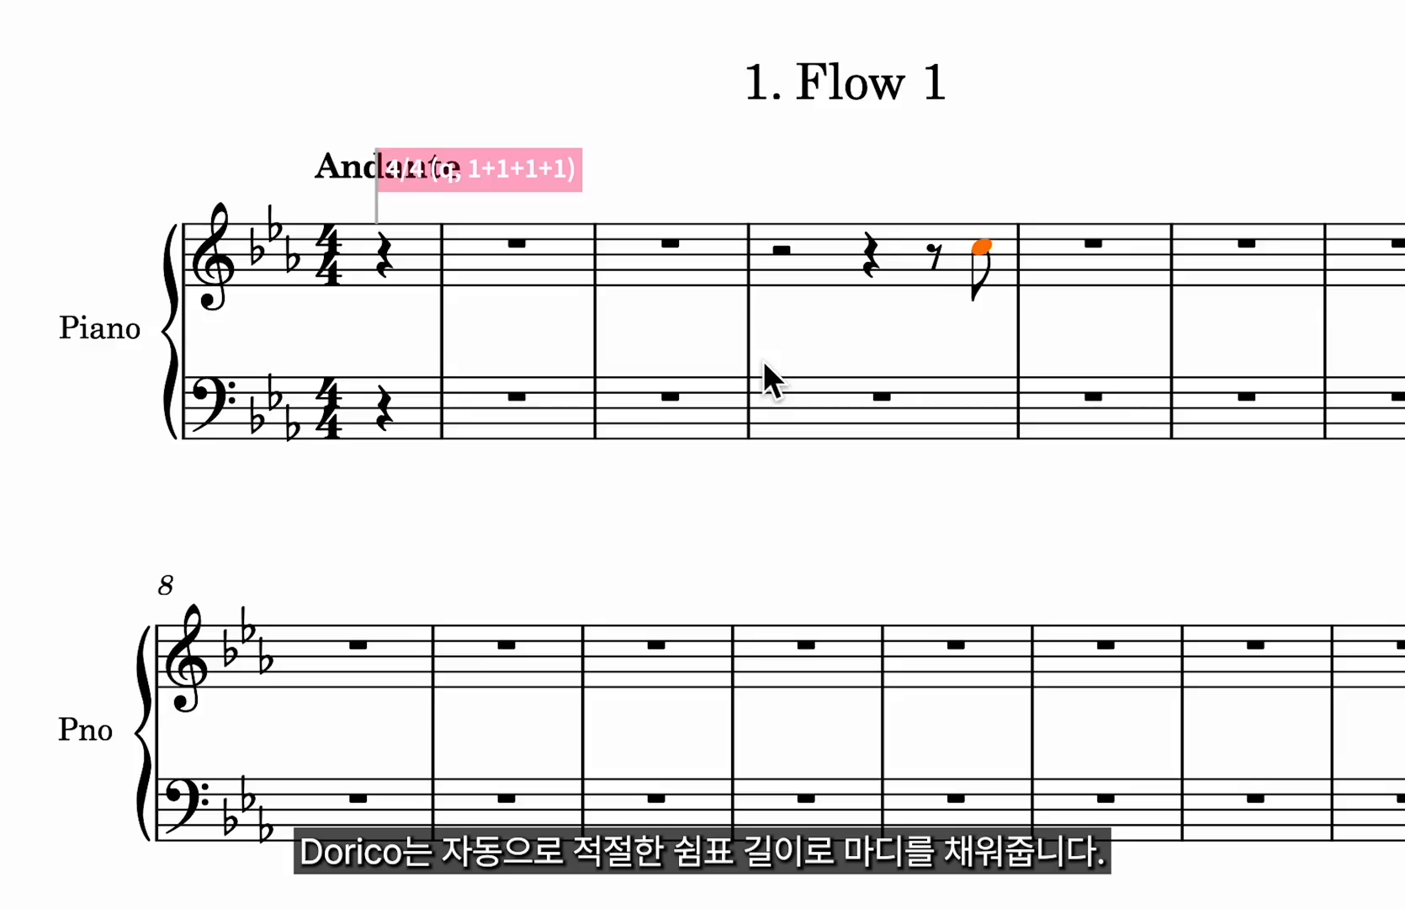
key("alt+Left")
key("alt+Left")
key("alt+Left")
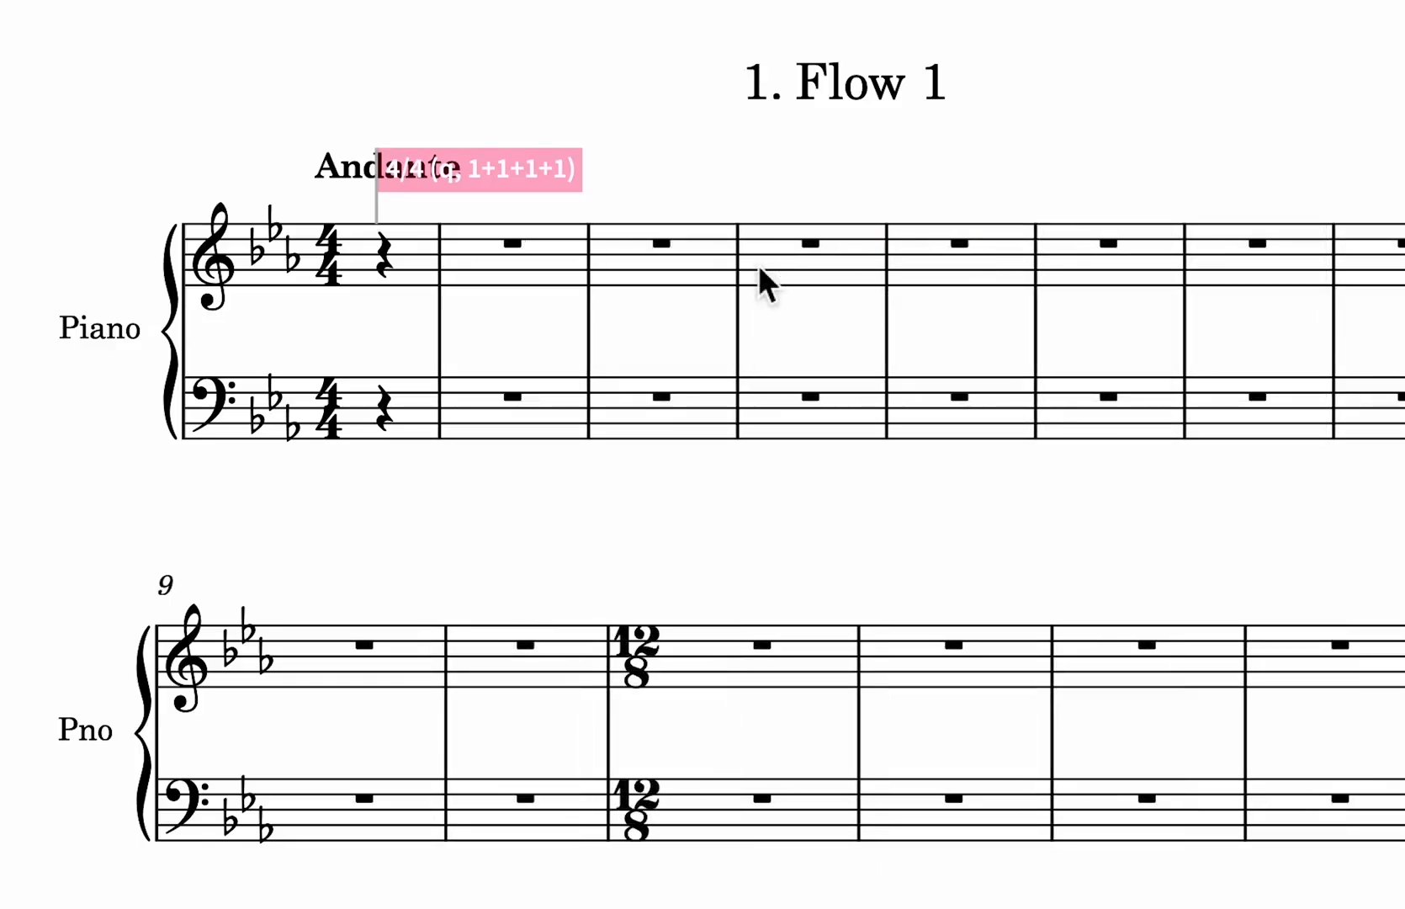
Enter a quarter-note C tied to an eighth-note C at the start of bar 4.
left_click(757, 263)
key("shift+n")
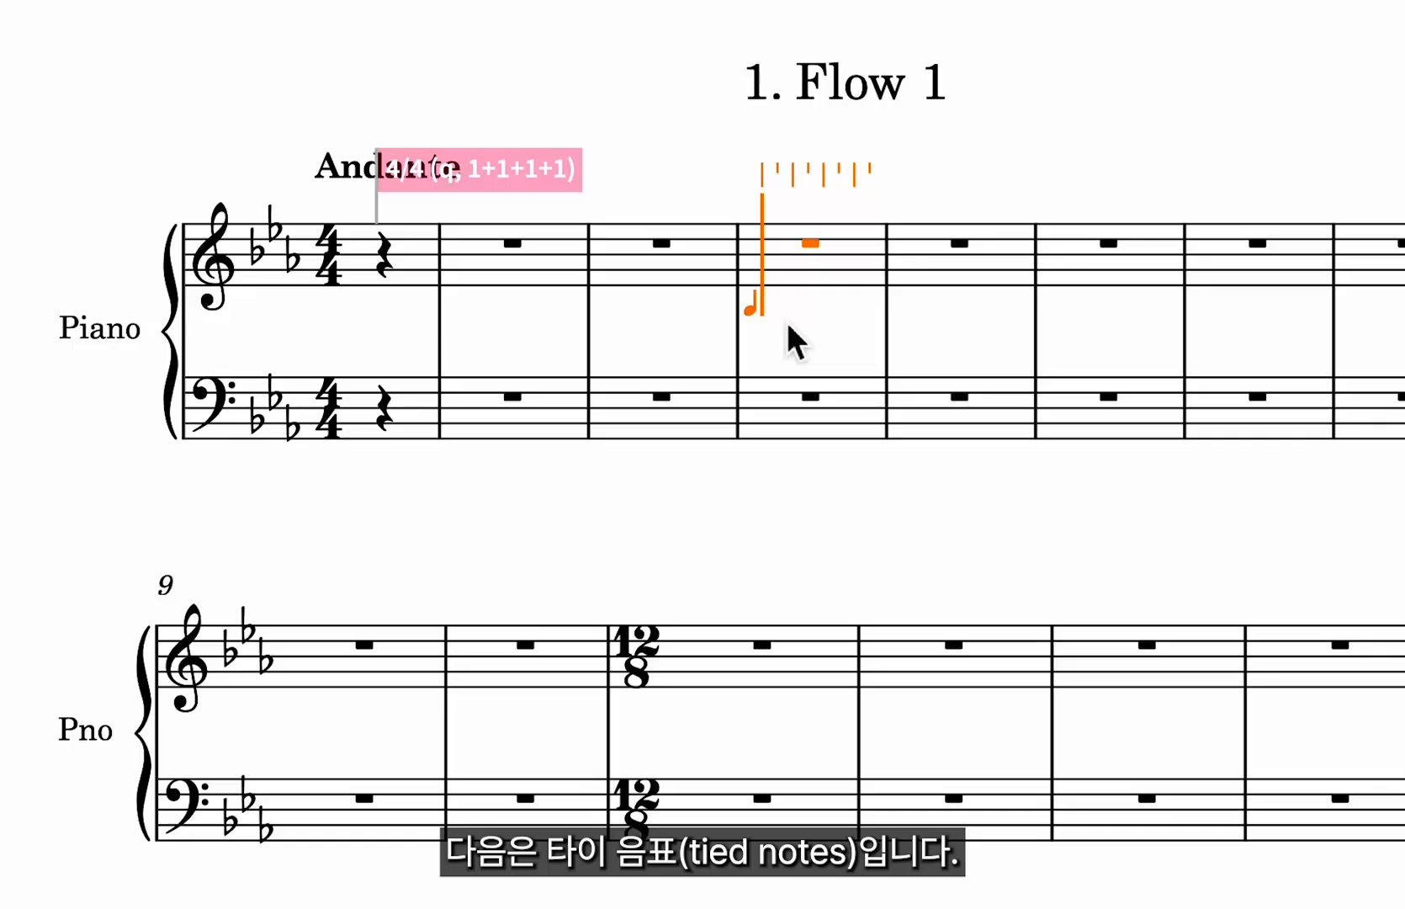
key("c")
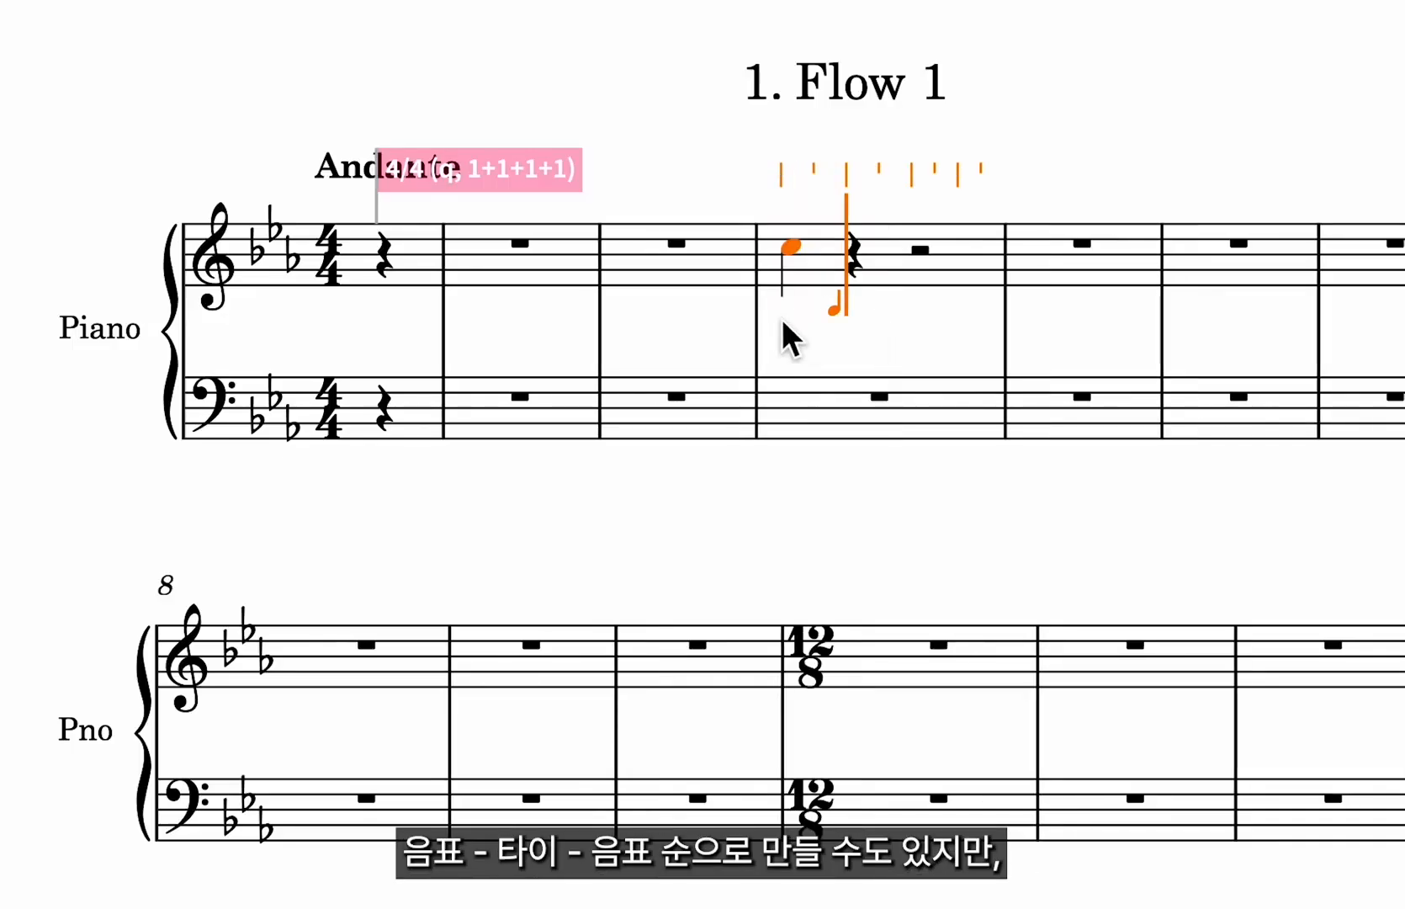
key("t")
key("Escape")
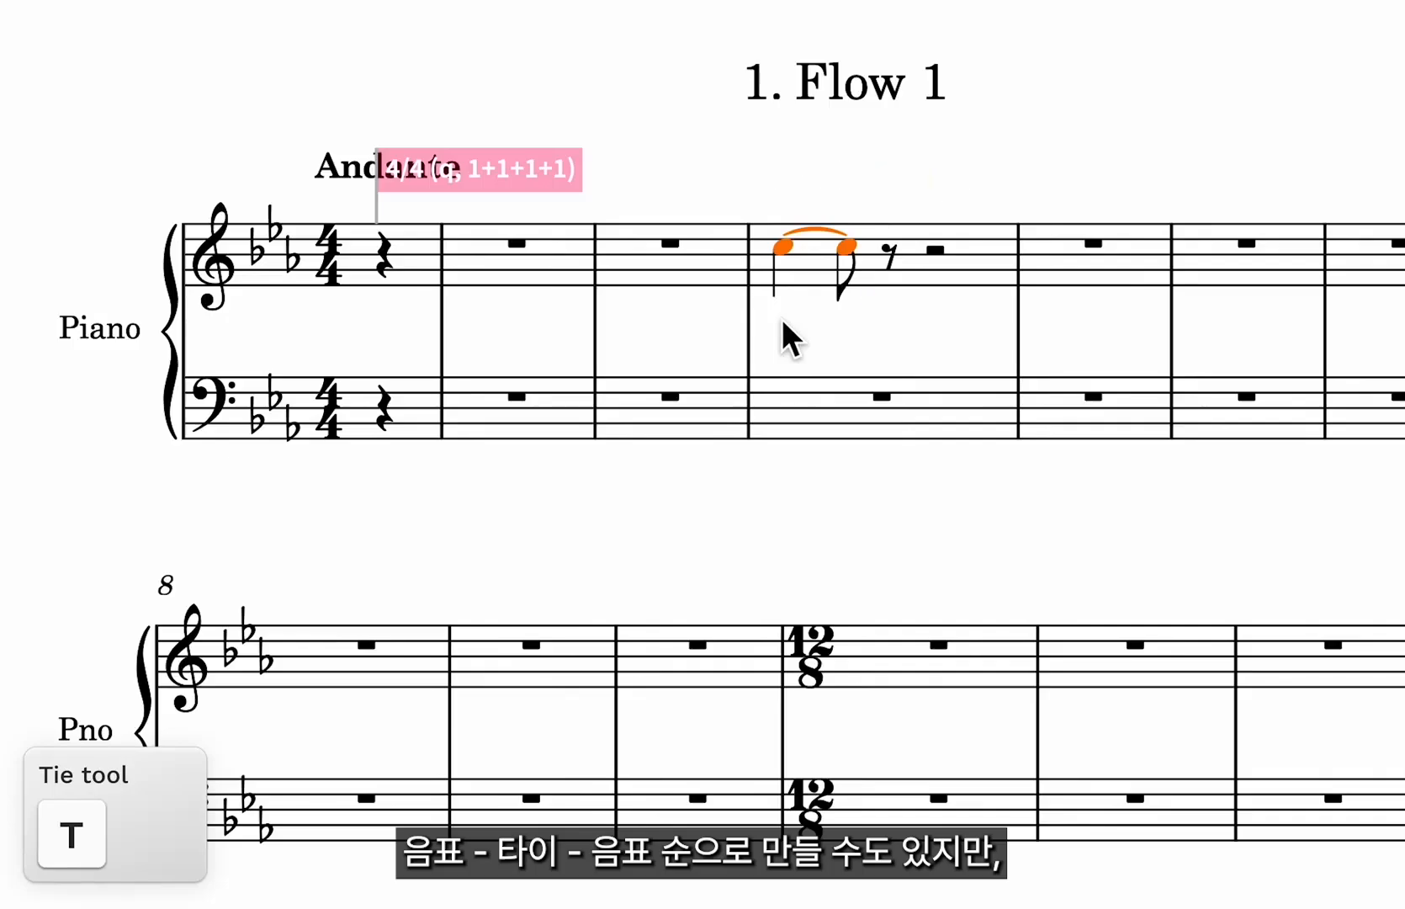
Transpose the tied C notes down three steps and back up three steps.
key("alt+Down")
key("alt+Down")
key("alt+Down")
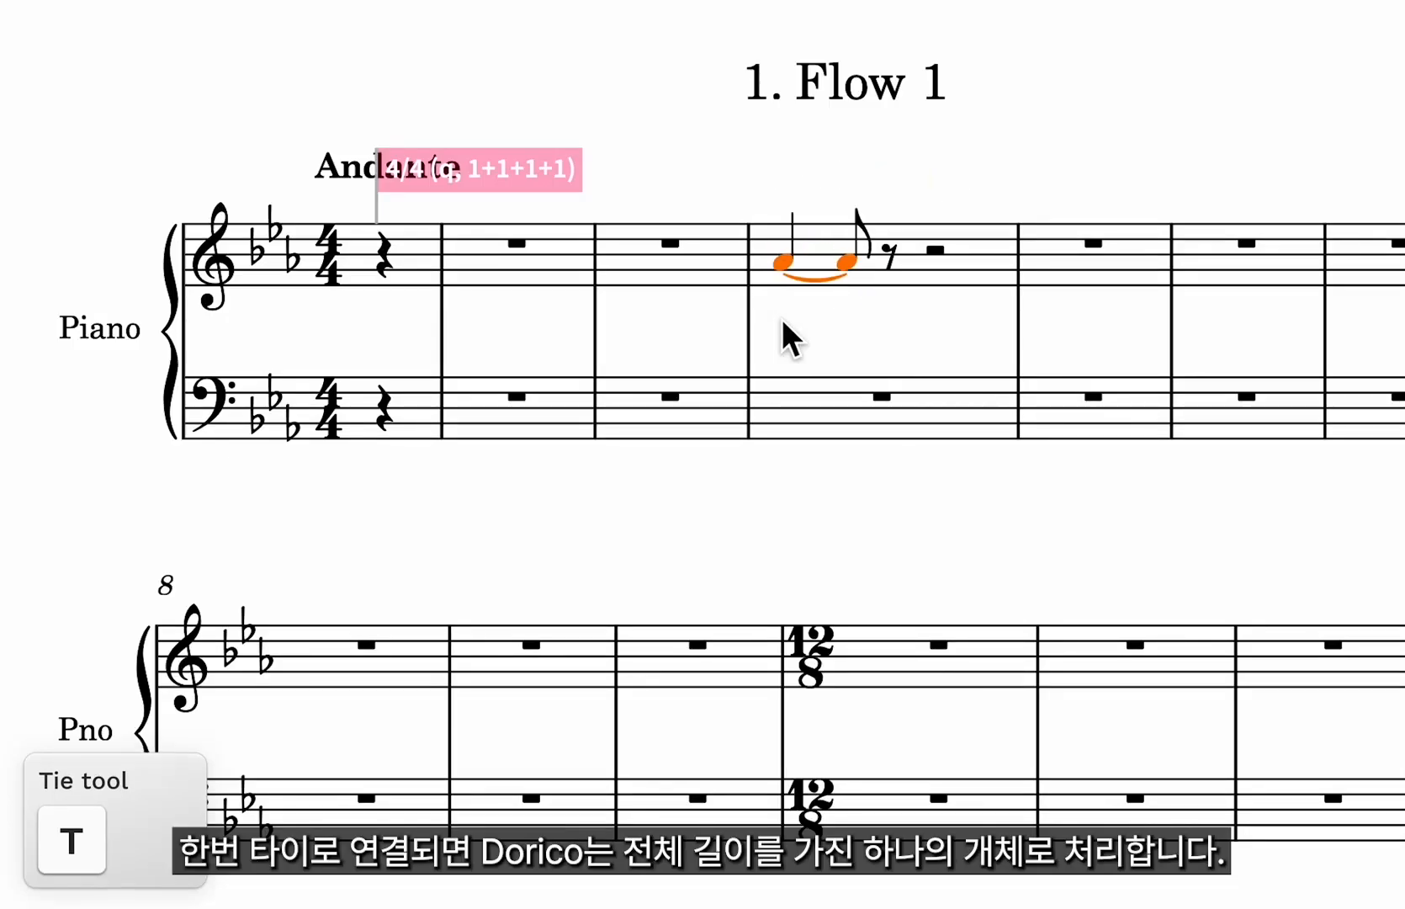
key("alt+Up")
key("alt+Up")
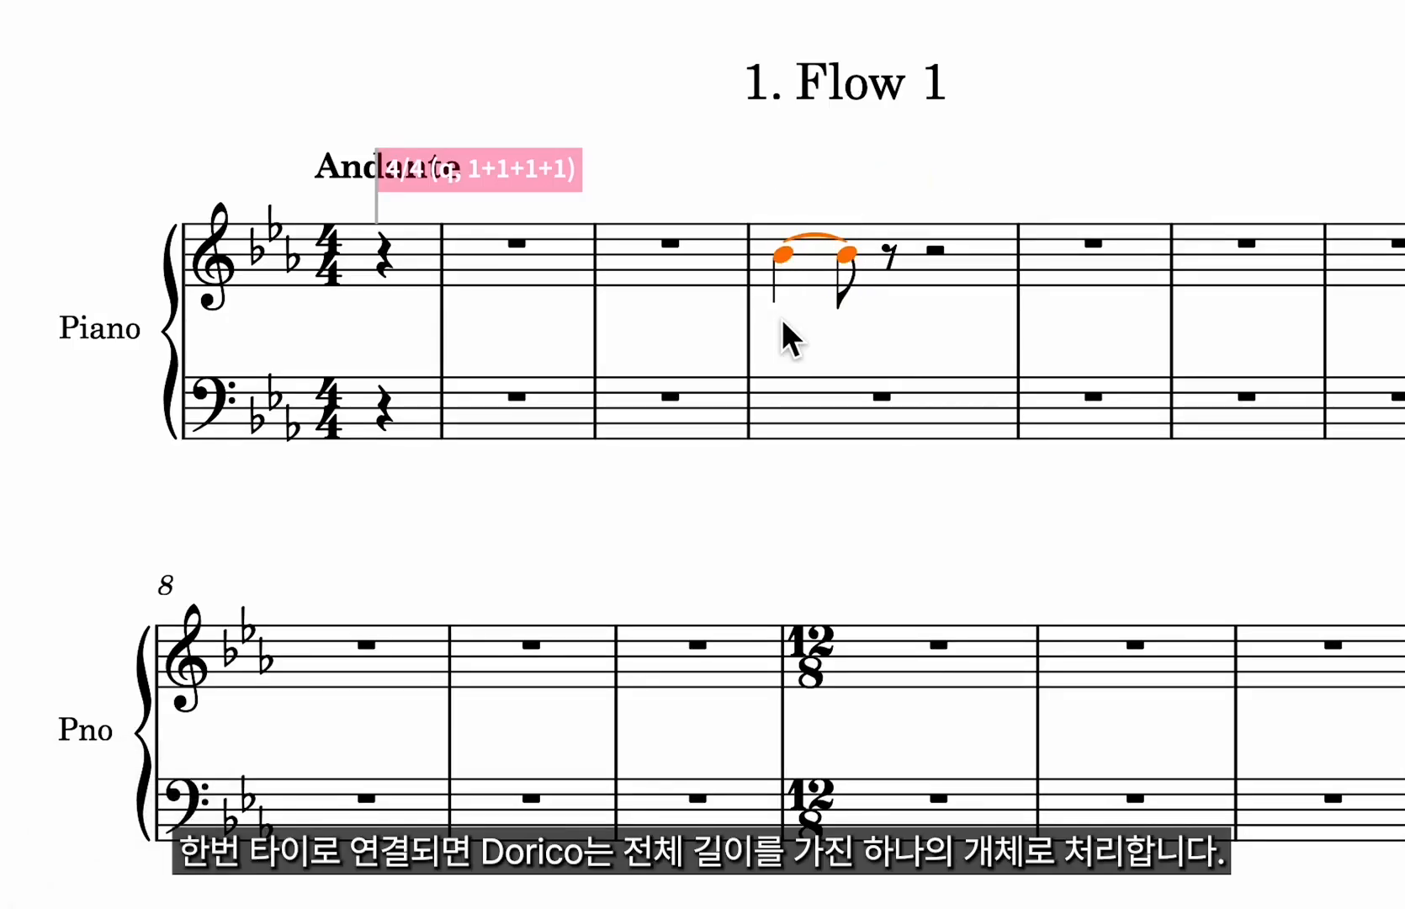
key("alt+Up")
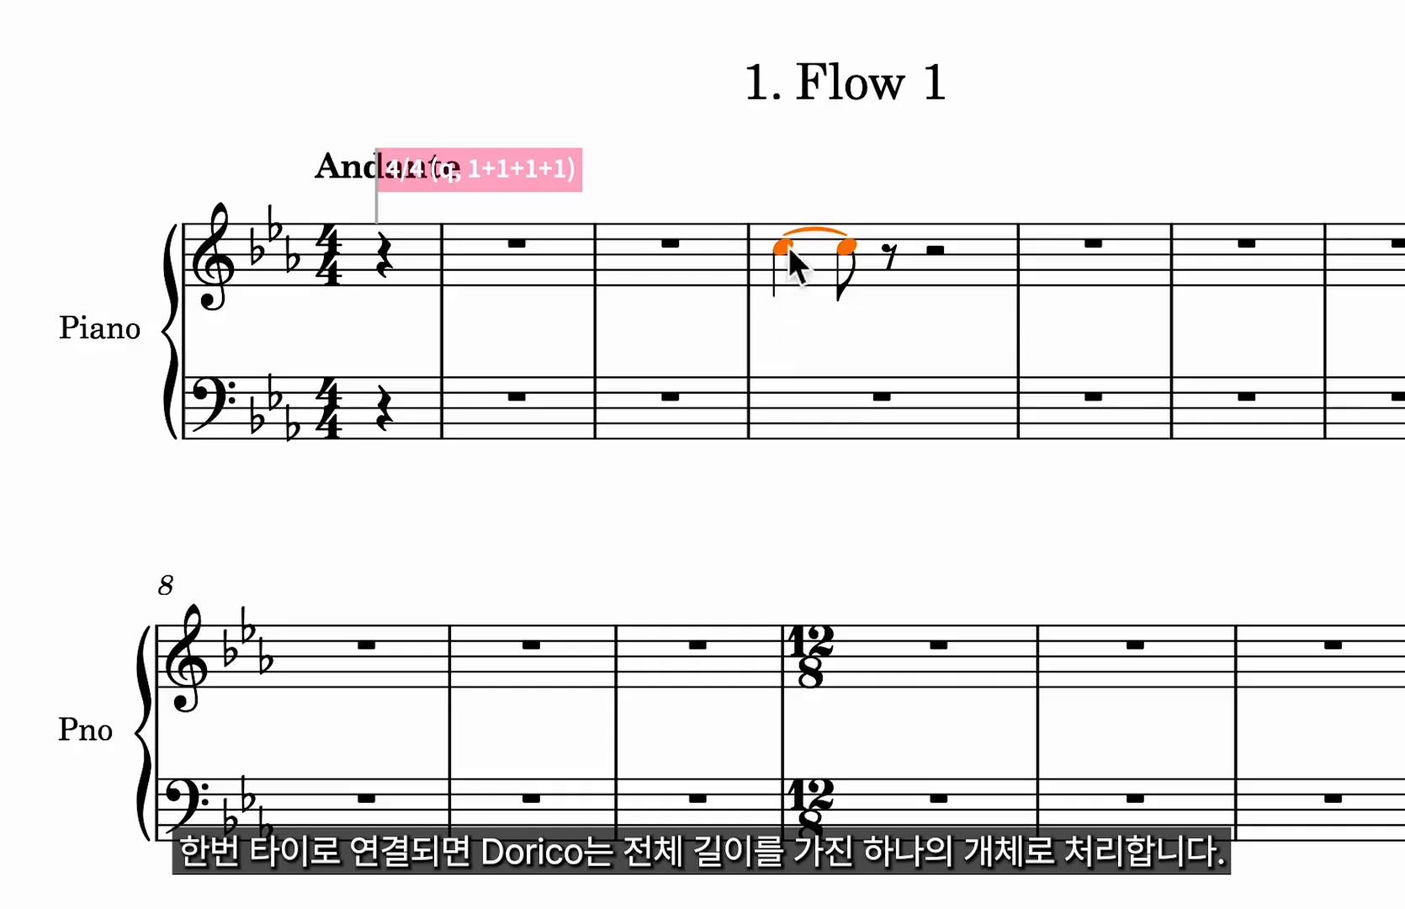
Enter half-note Cs at the end of bar 4 and at the start of the 12/8 bar, then exit note input.
double_click(976, 259)
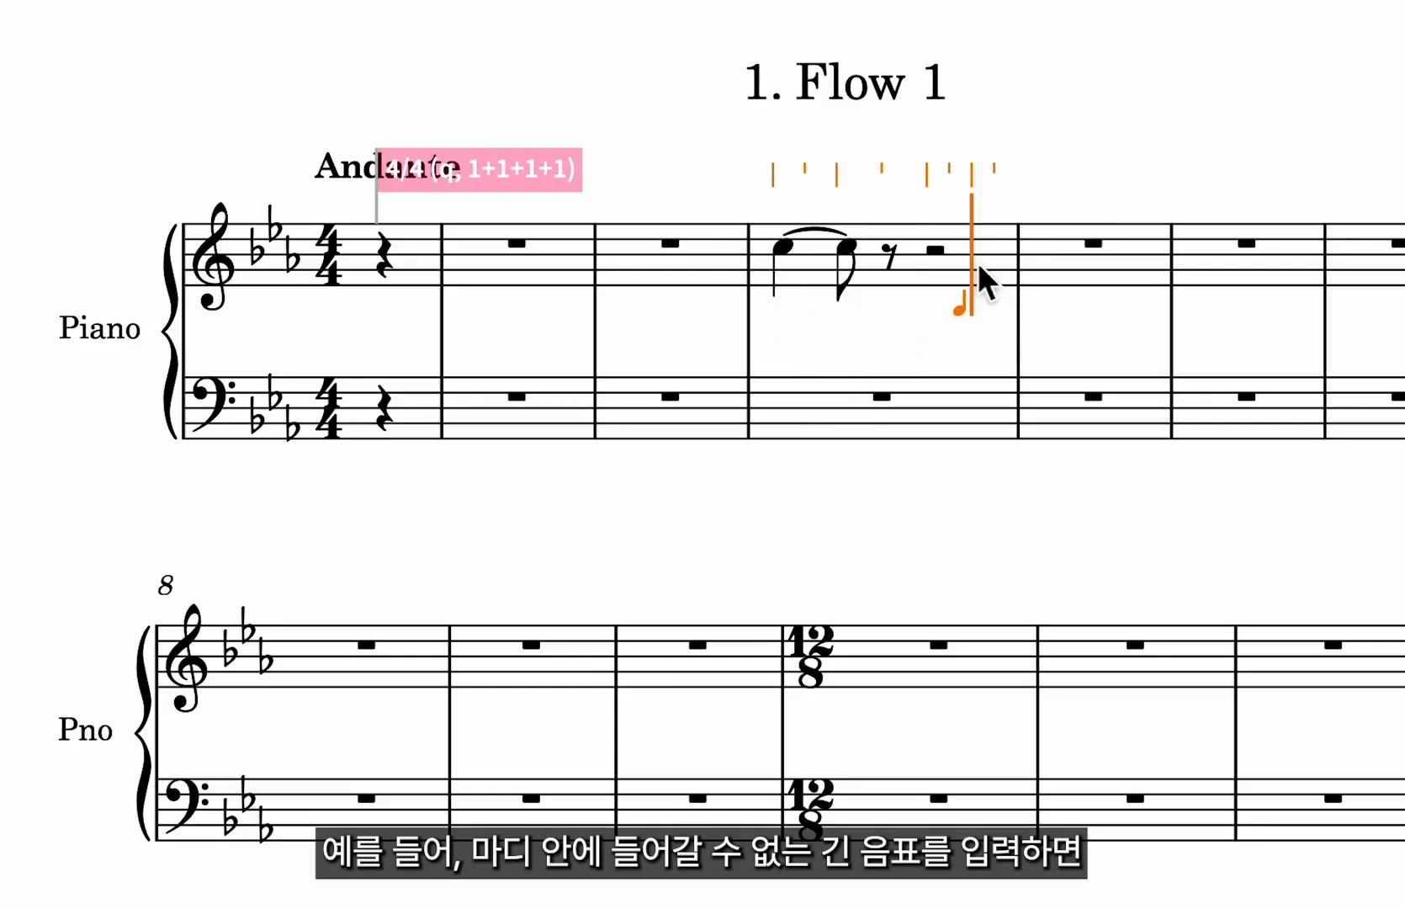
key("c")
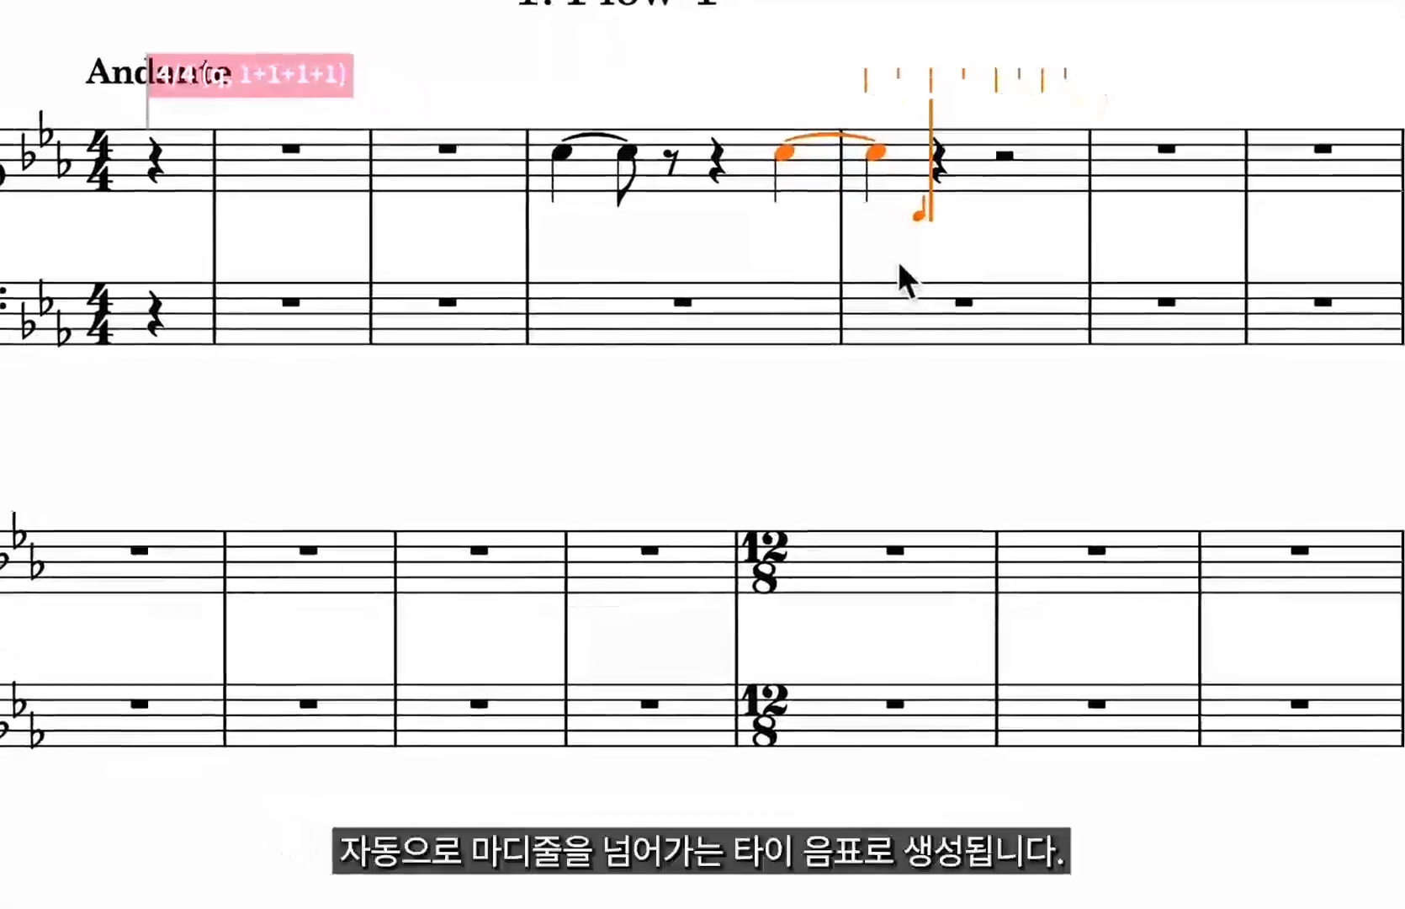
left_click(801, 565)
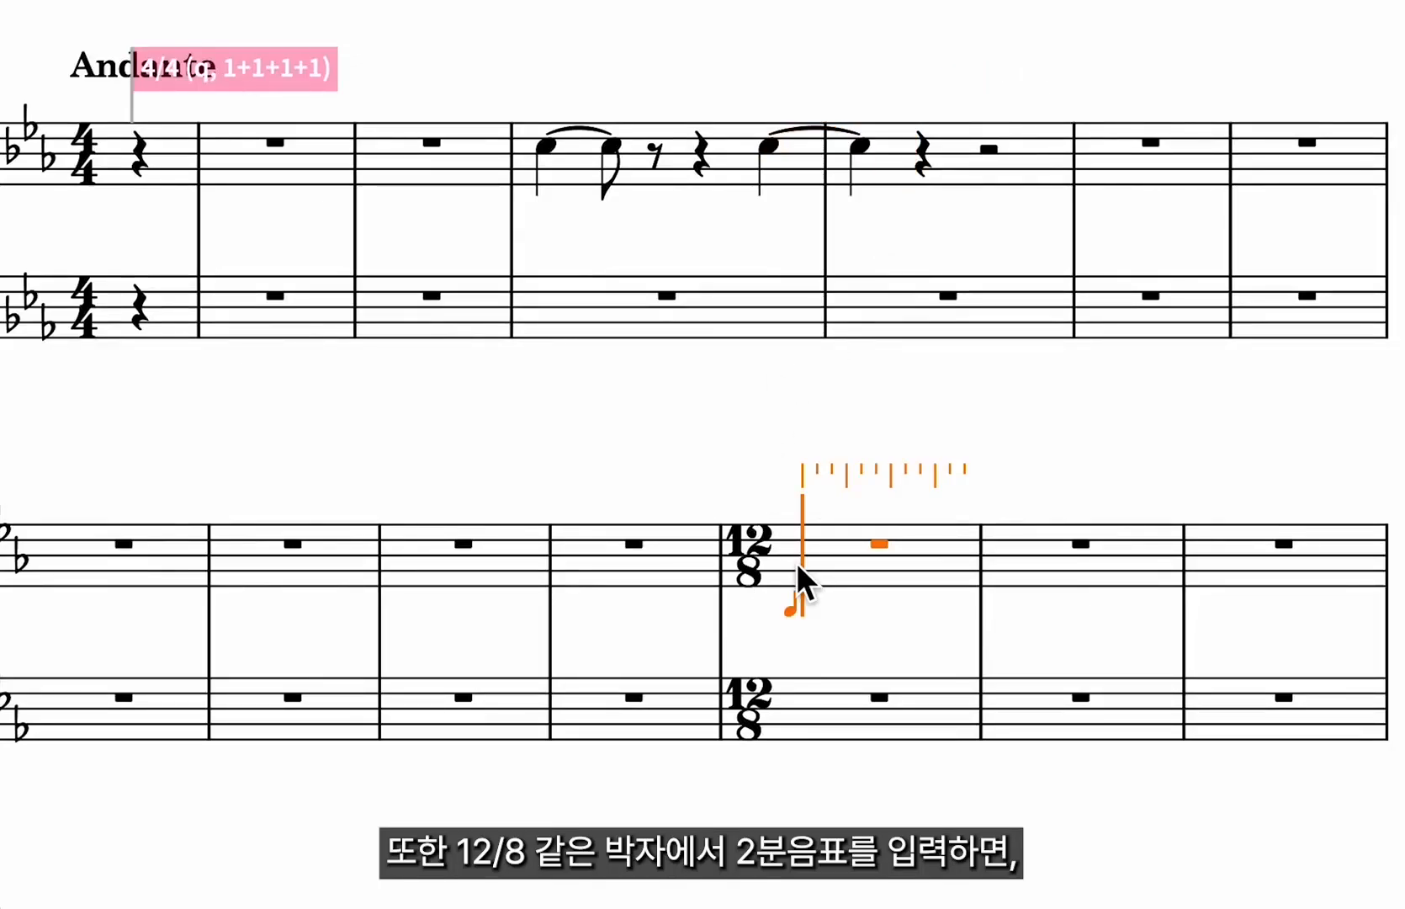
key("c")
key("Escape")
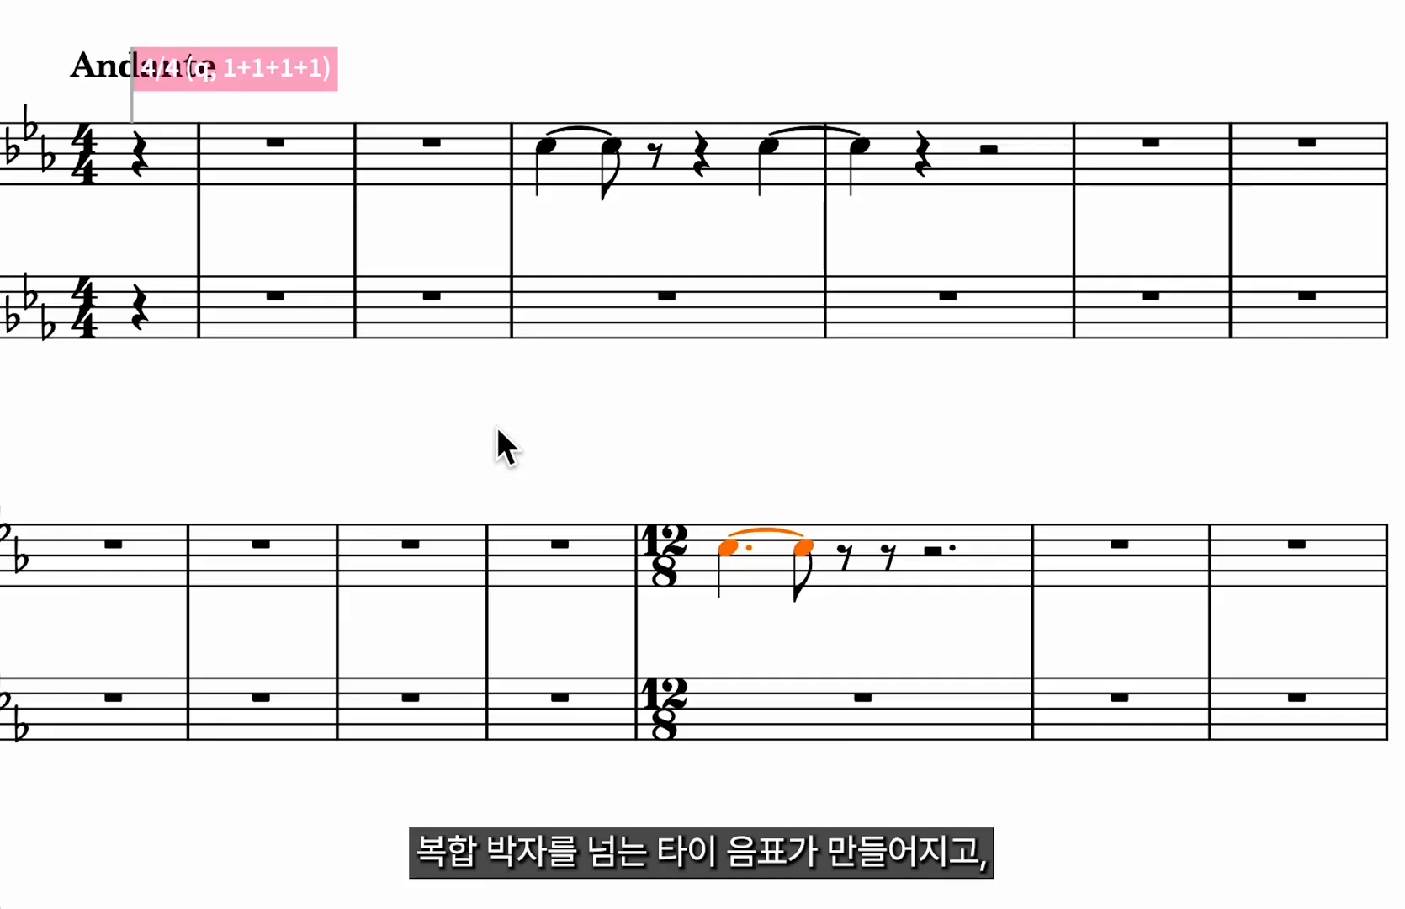
Move the tied C rightwards through the 12/8 bar in small rhythmic steps.
key("alt+Right")
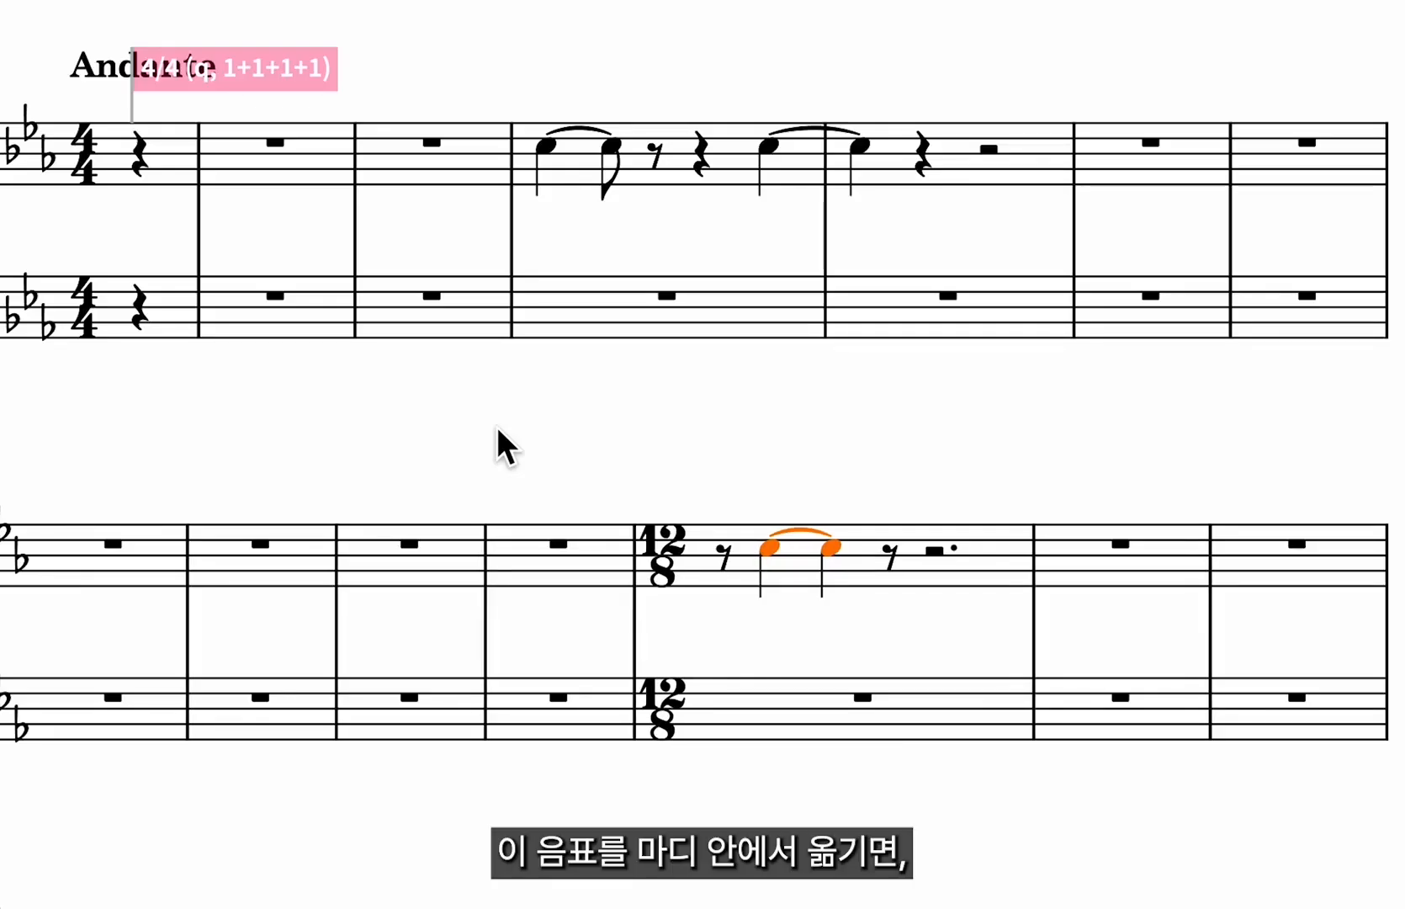
key("alt+Right")
key("alt+Right")
key("alt+Right")
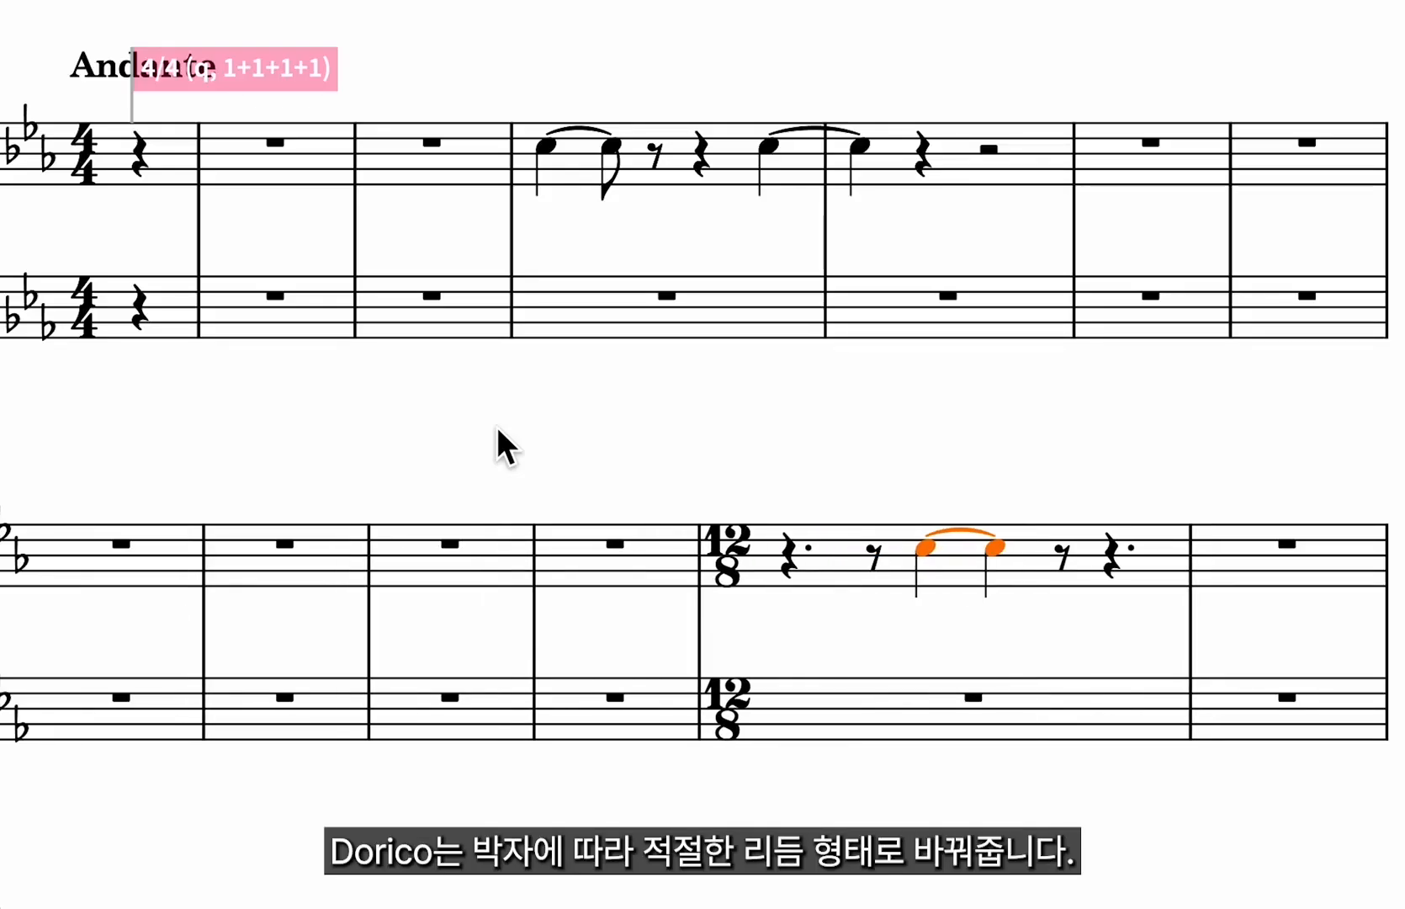
key("alt+Right")
key("alt+Right")
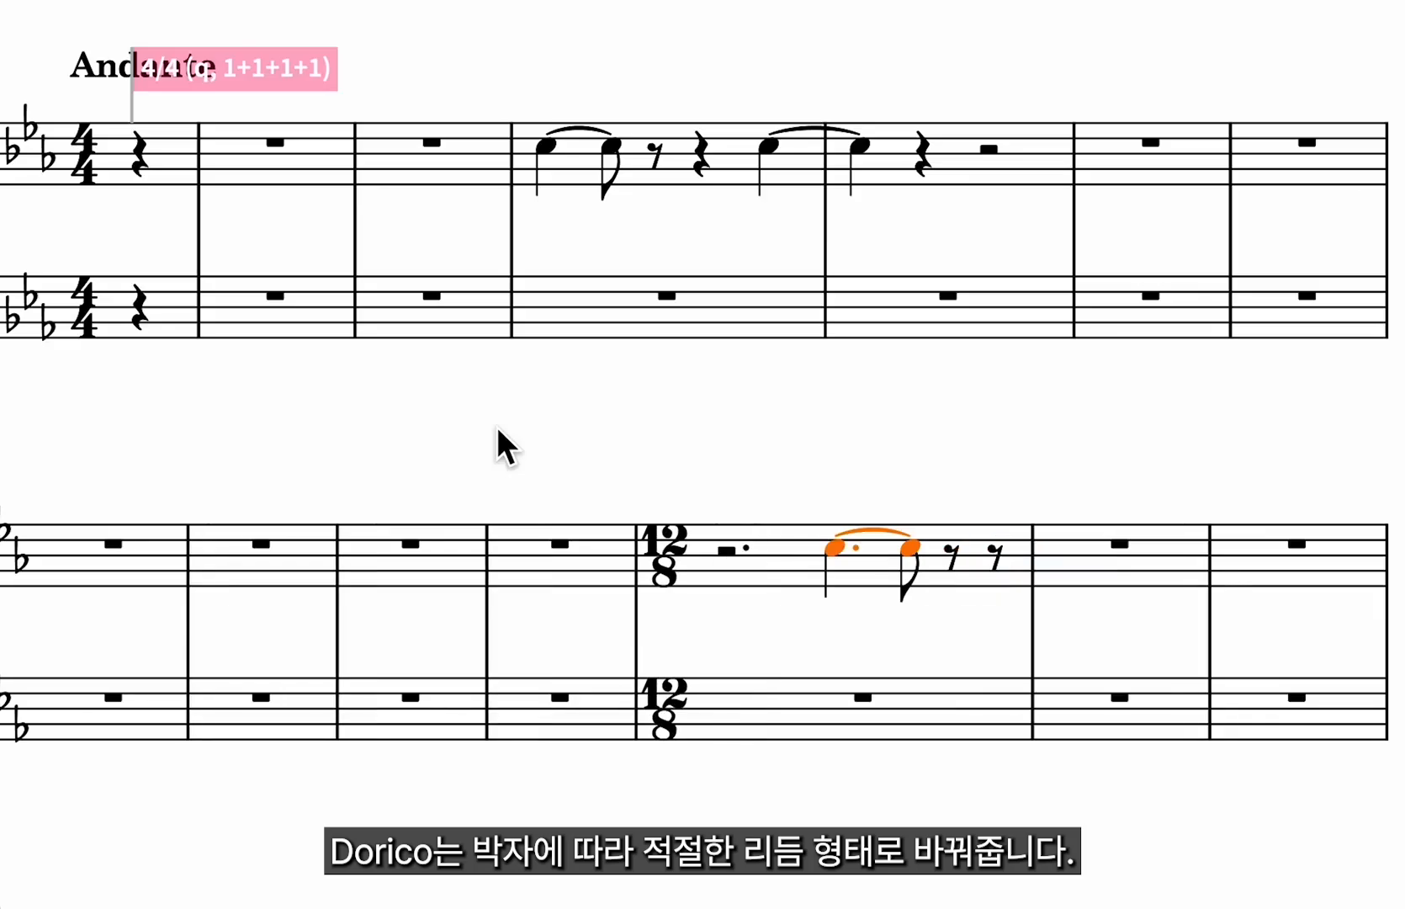
key("alt+Right")
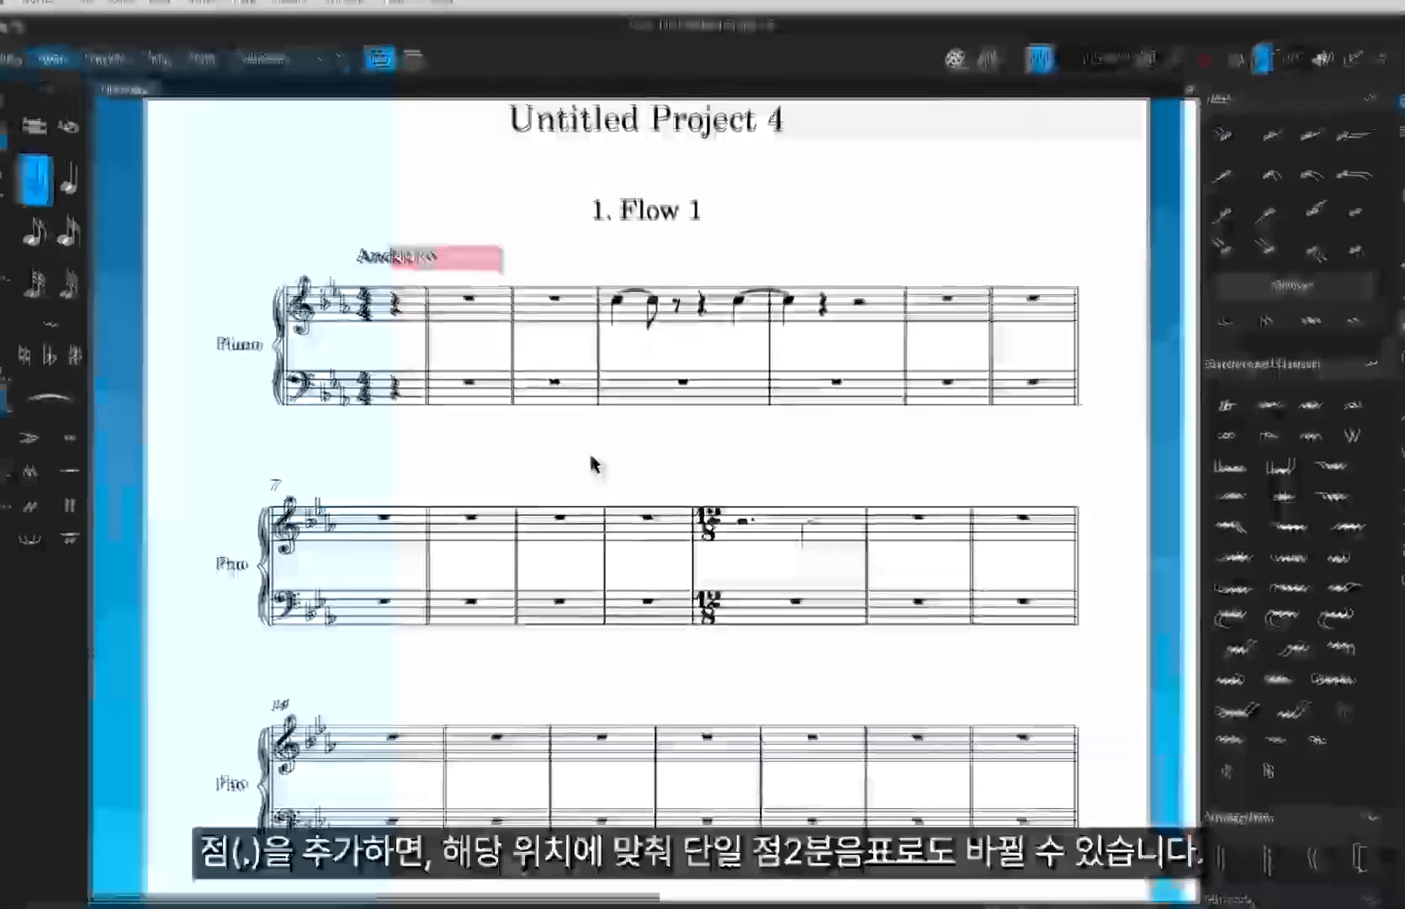
Open Notation Options and review the Note Grouping settings for time signatures with and without a half-bar, then close it.
key("super+shift+n")
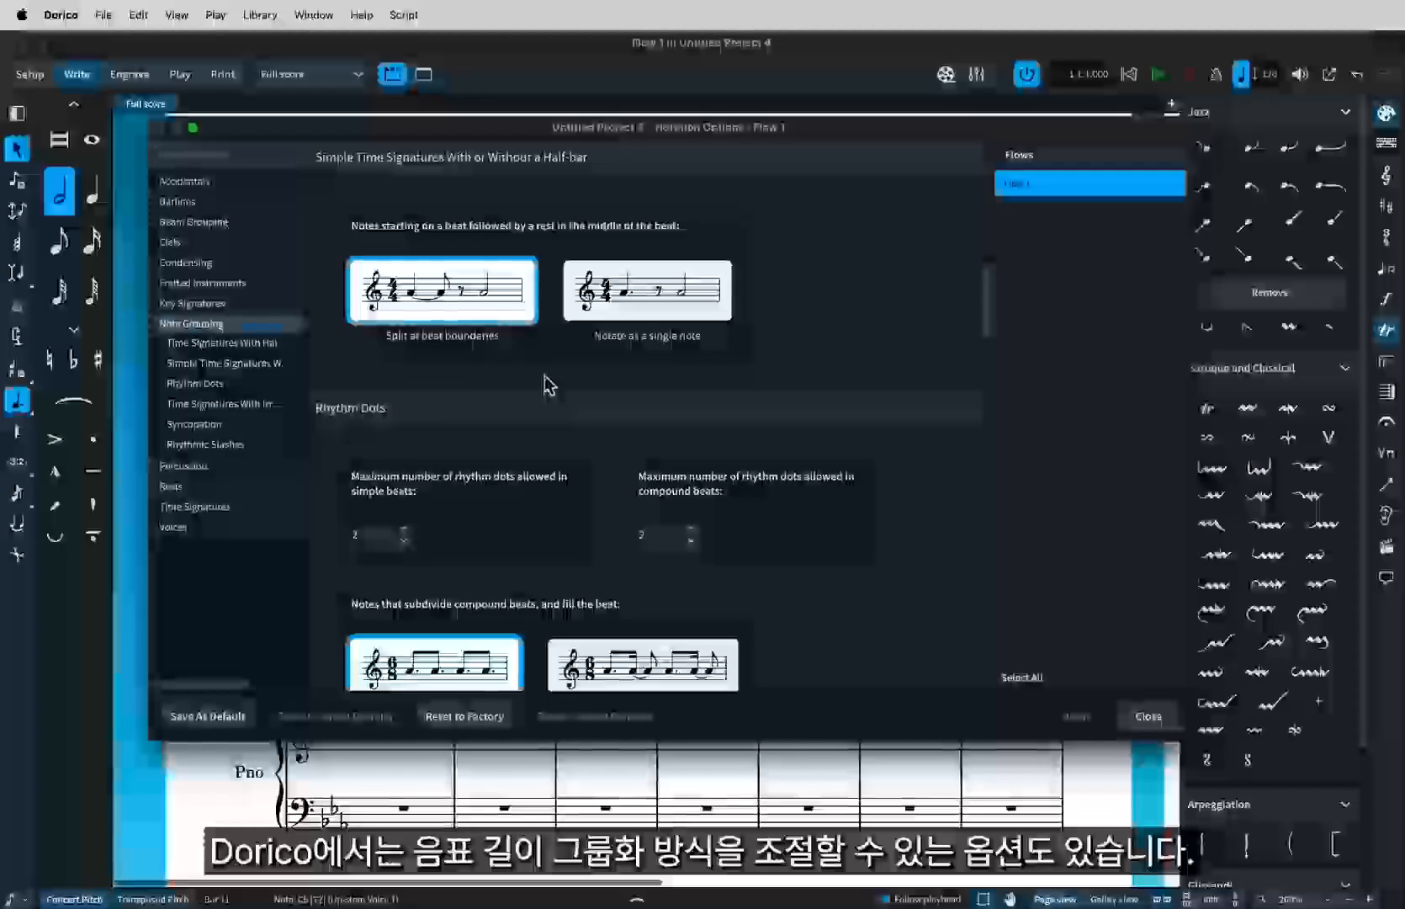
scroll(747, 410, "up", 5)
scroll(751, 410, "up", 15)
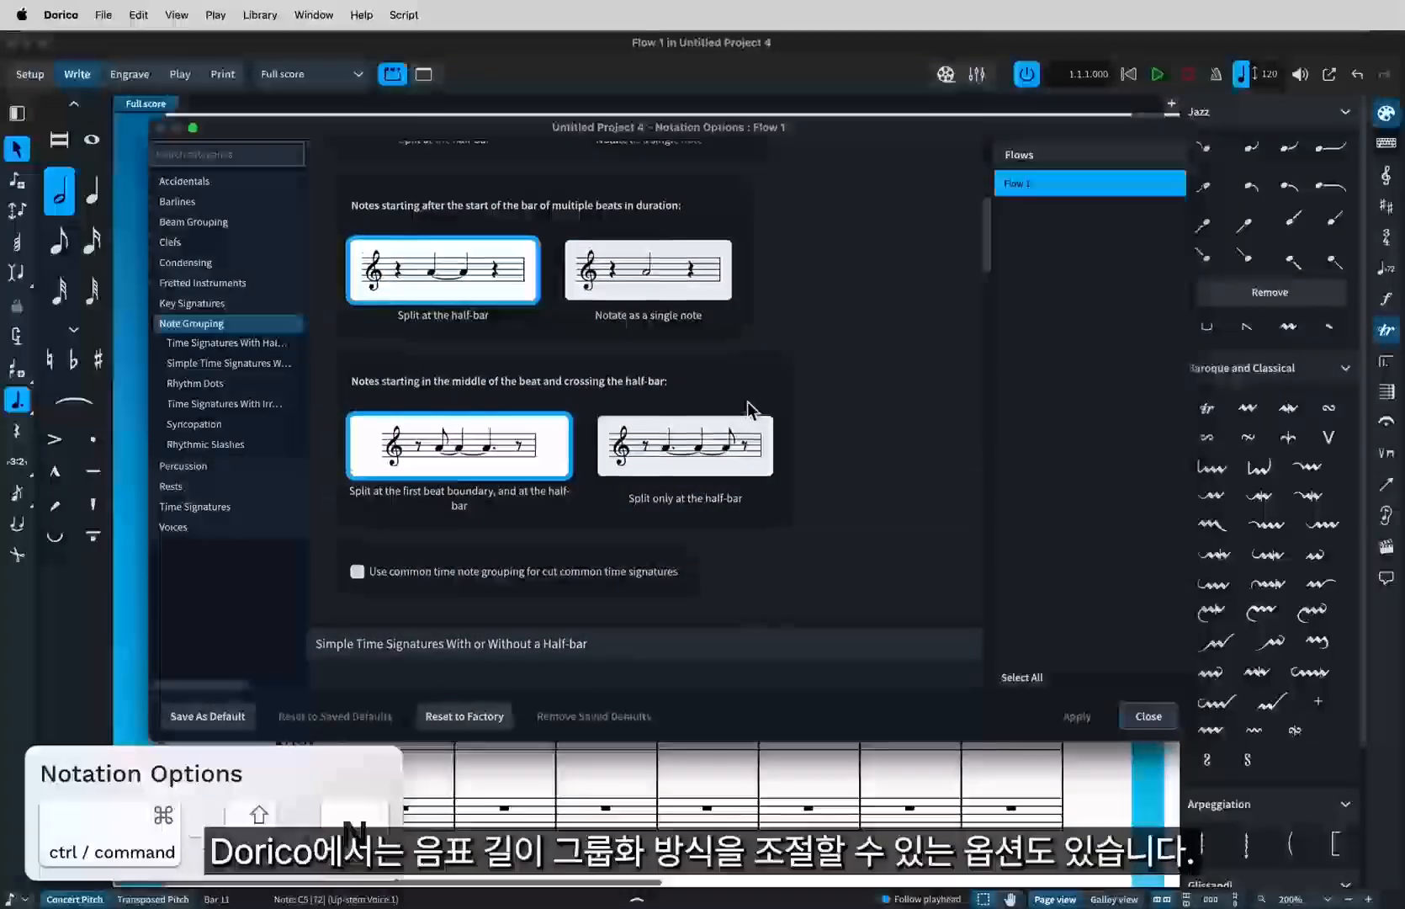
scroll(749, 409, "up", 1)
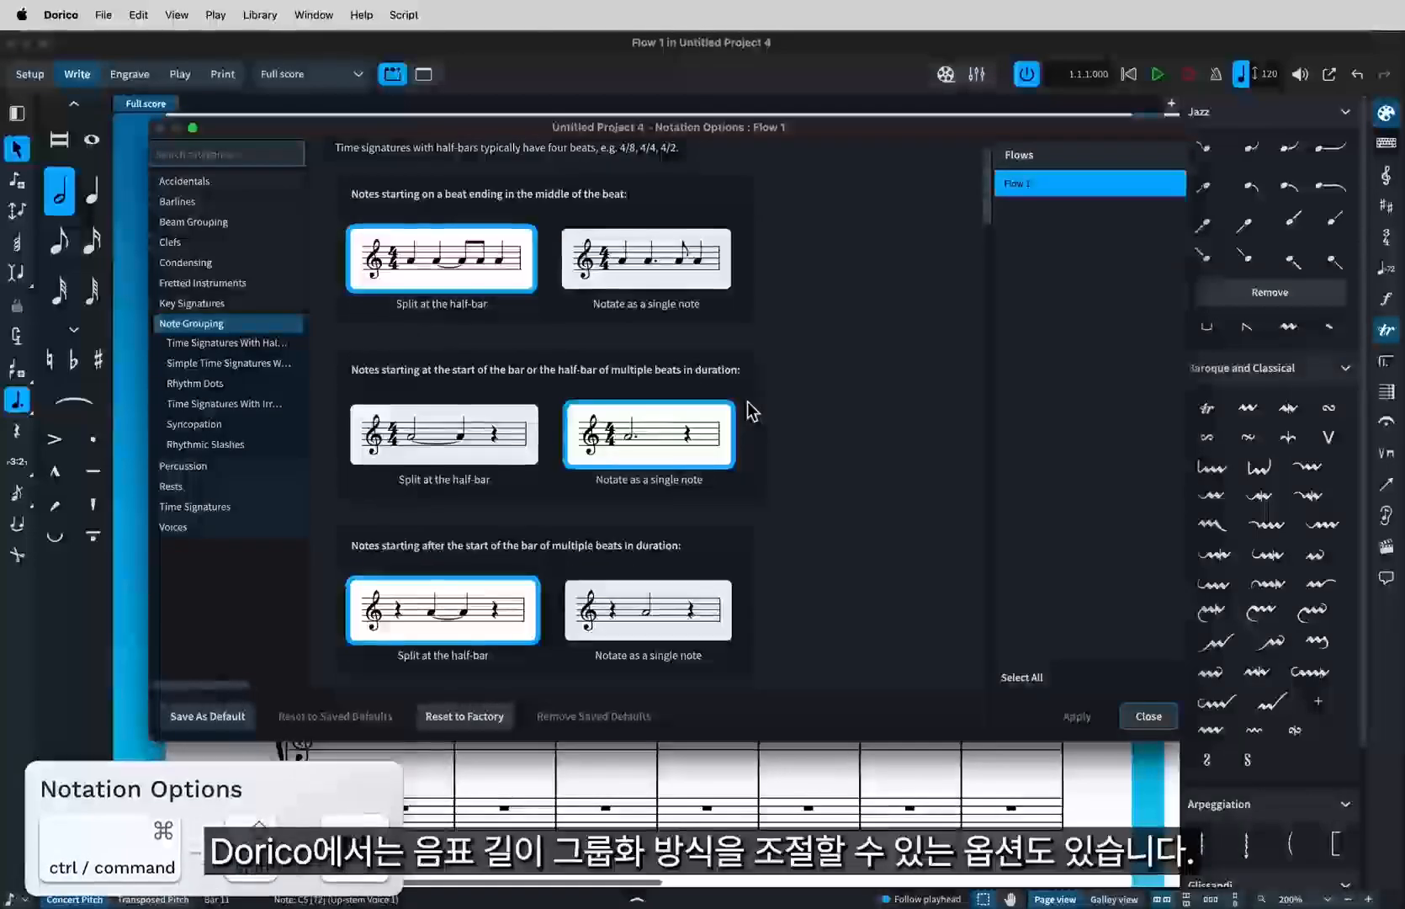
left_click(1146, 717)
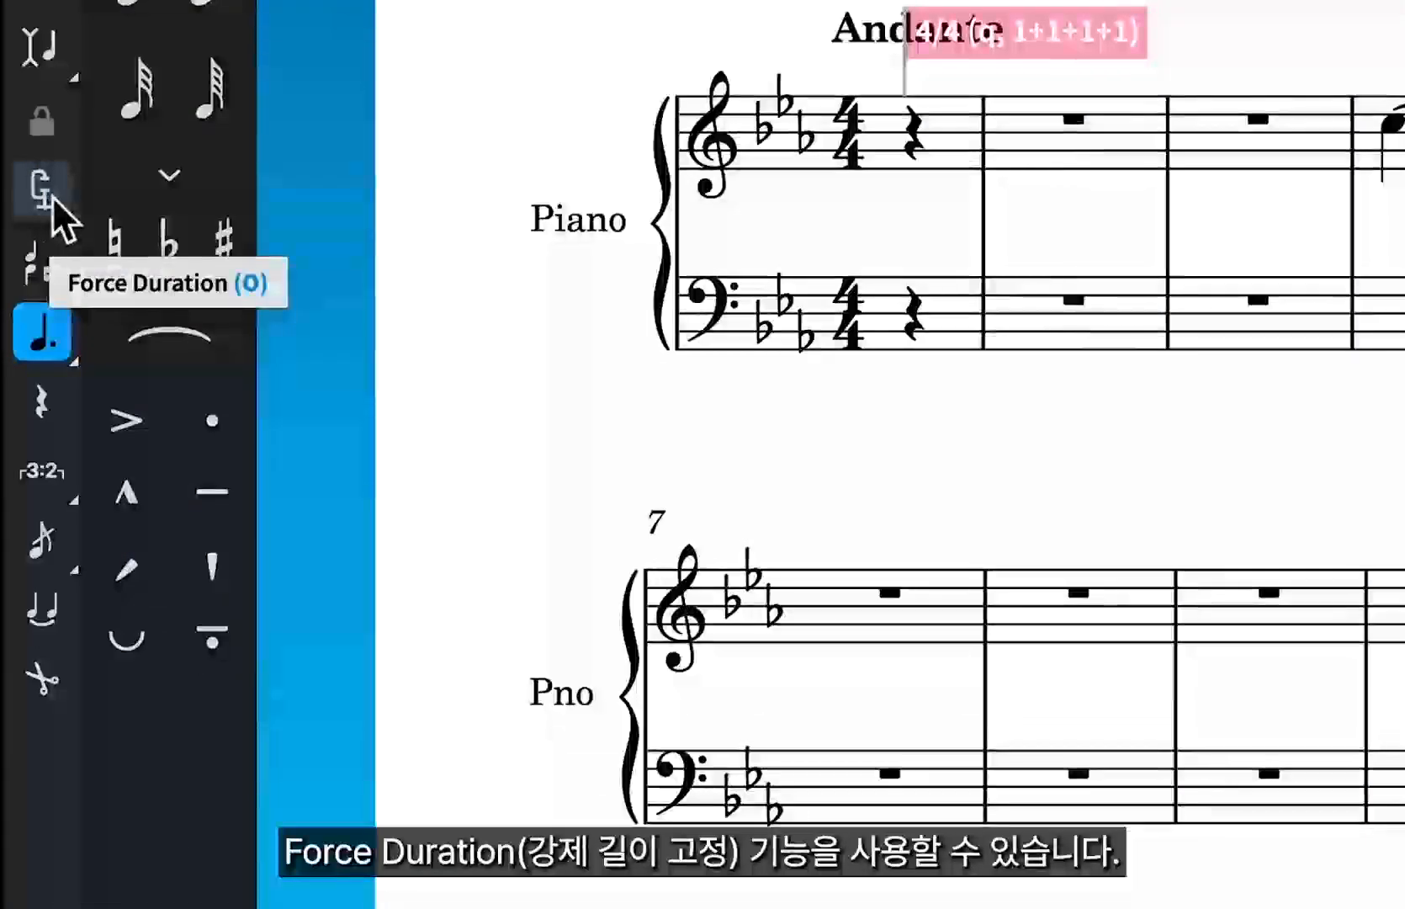
Turn on Force Duration and enter a forced half-note C at the start of the bar after the 12/8 bar.
left_click(47, 192)
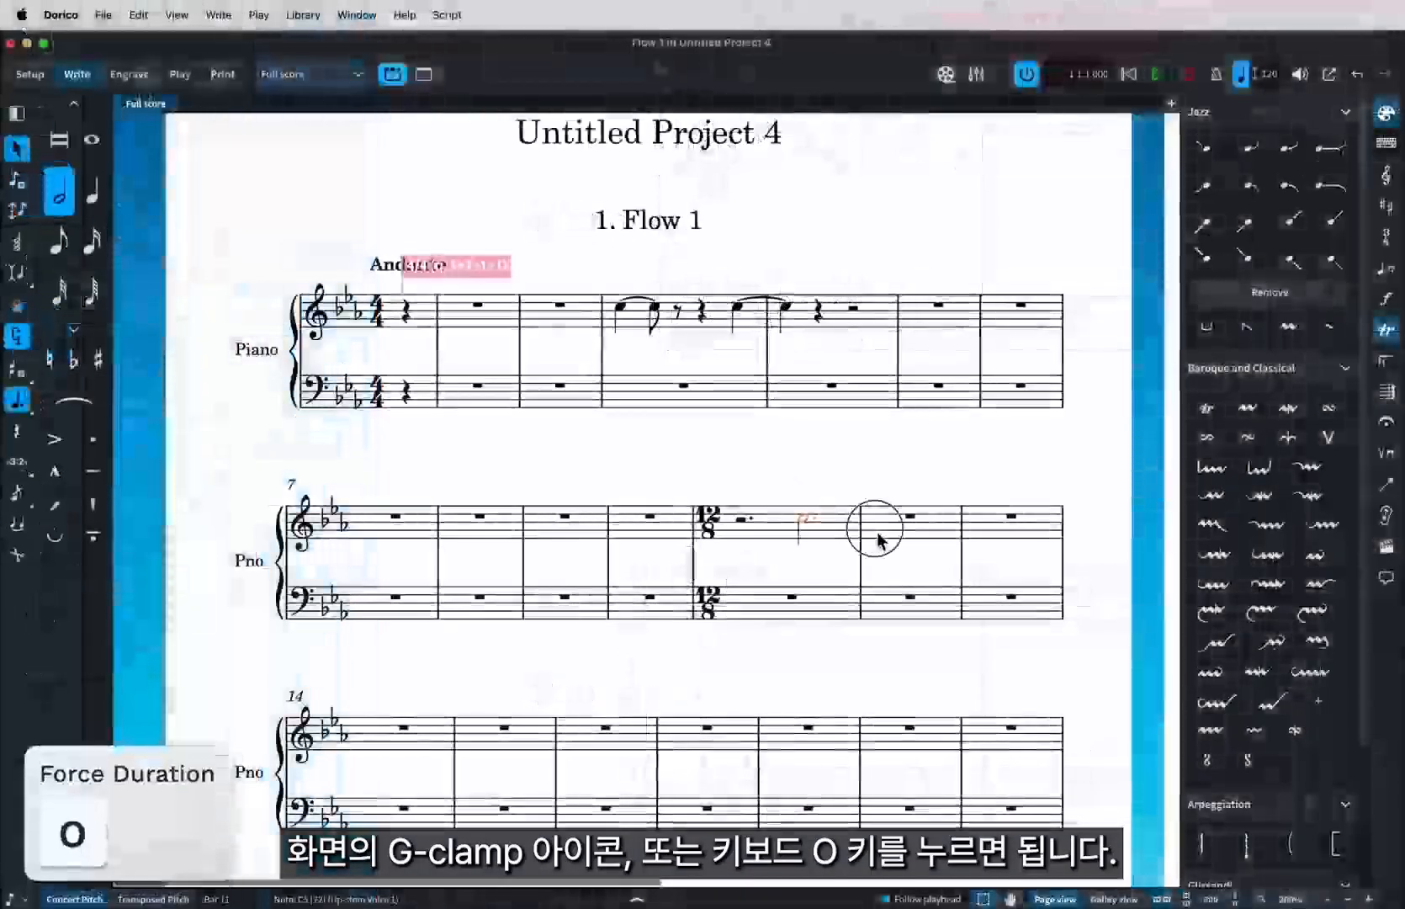
key("o")
left_click(878, 525)
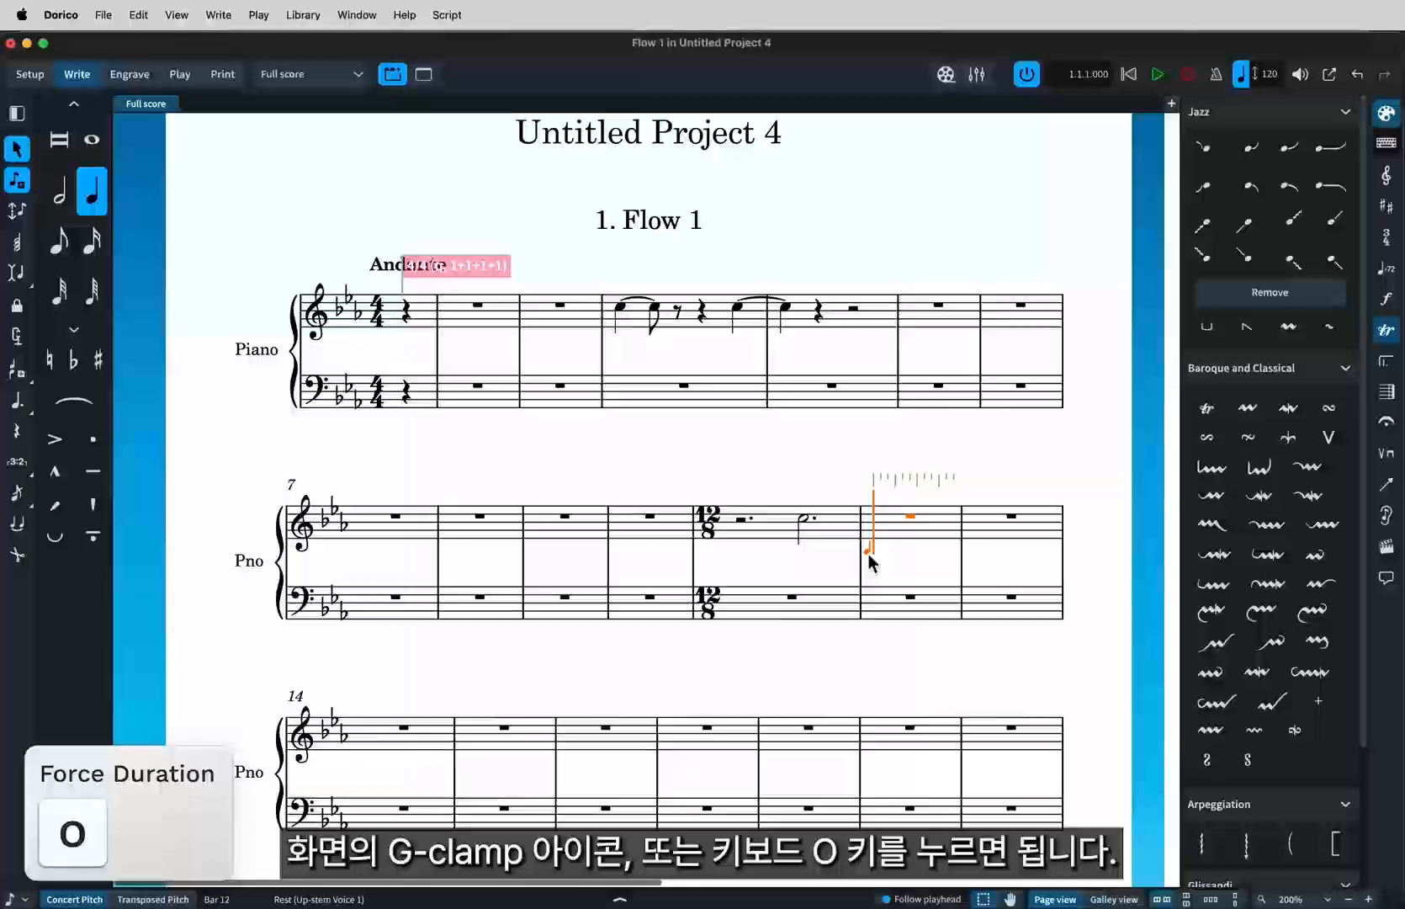
key("7")
key("o")
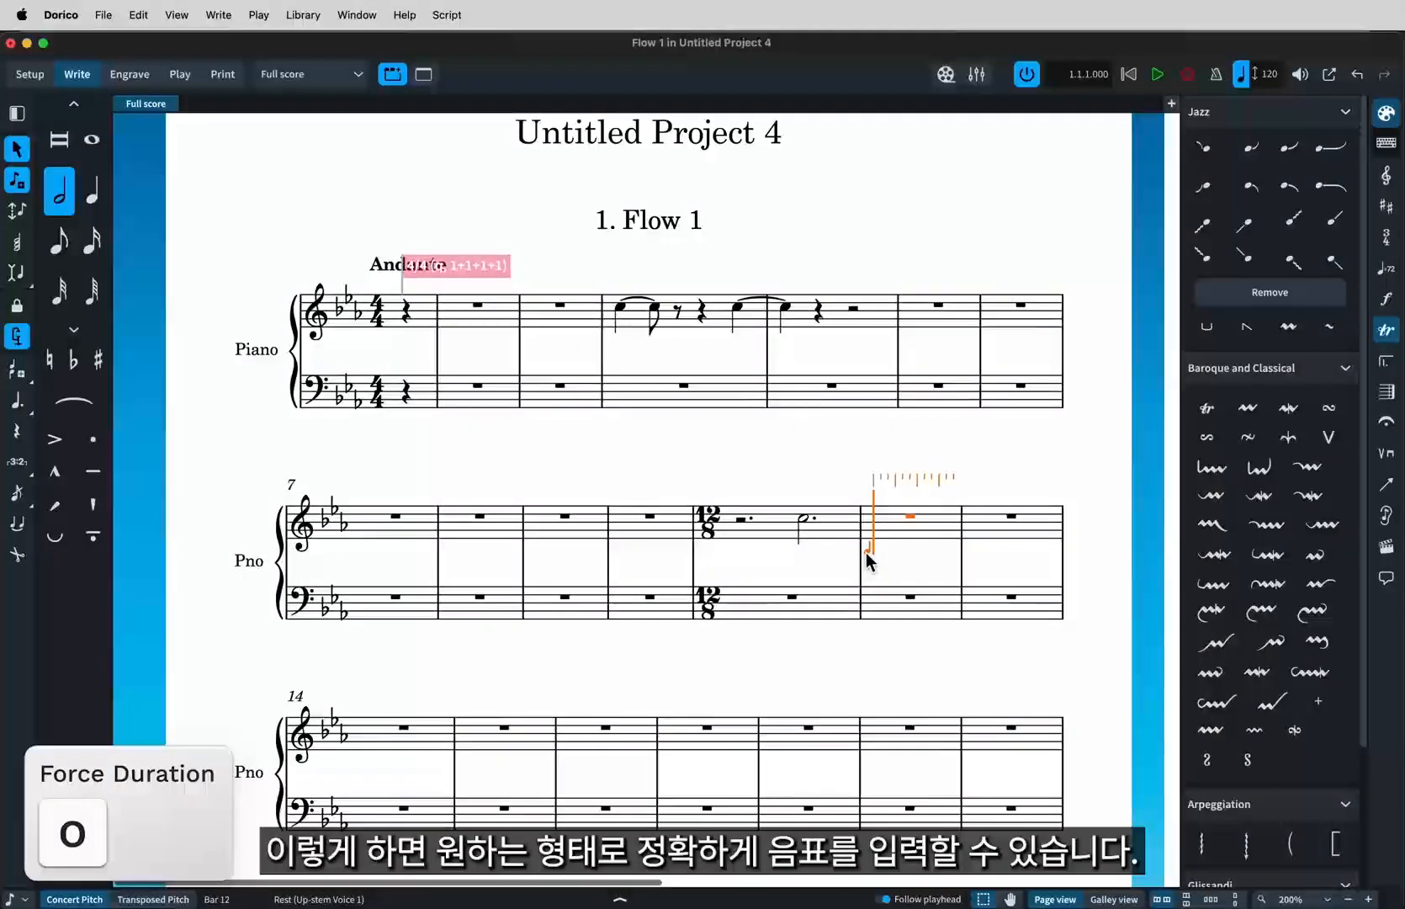
key("c")
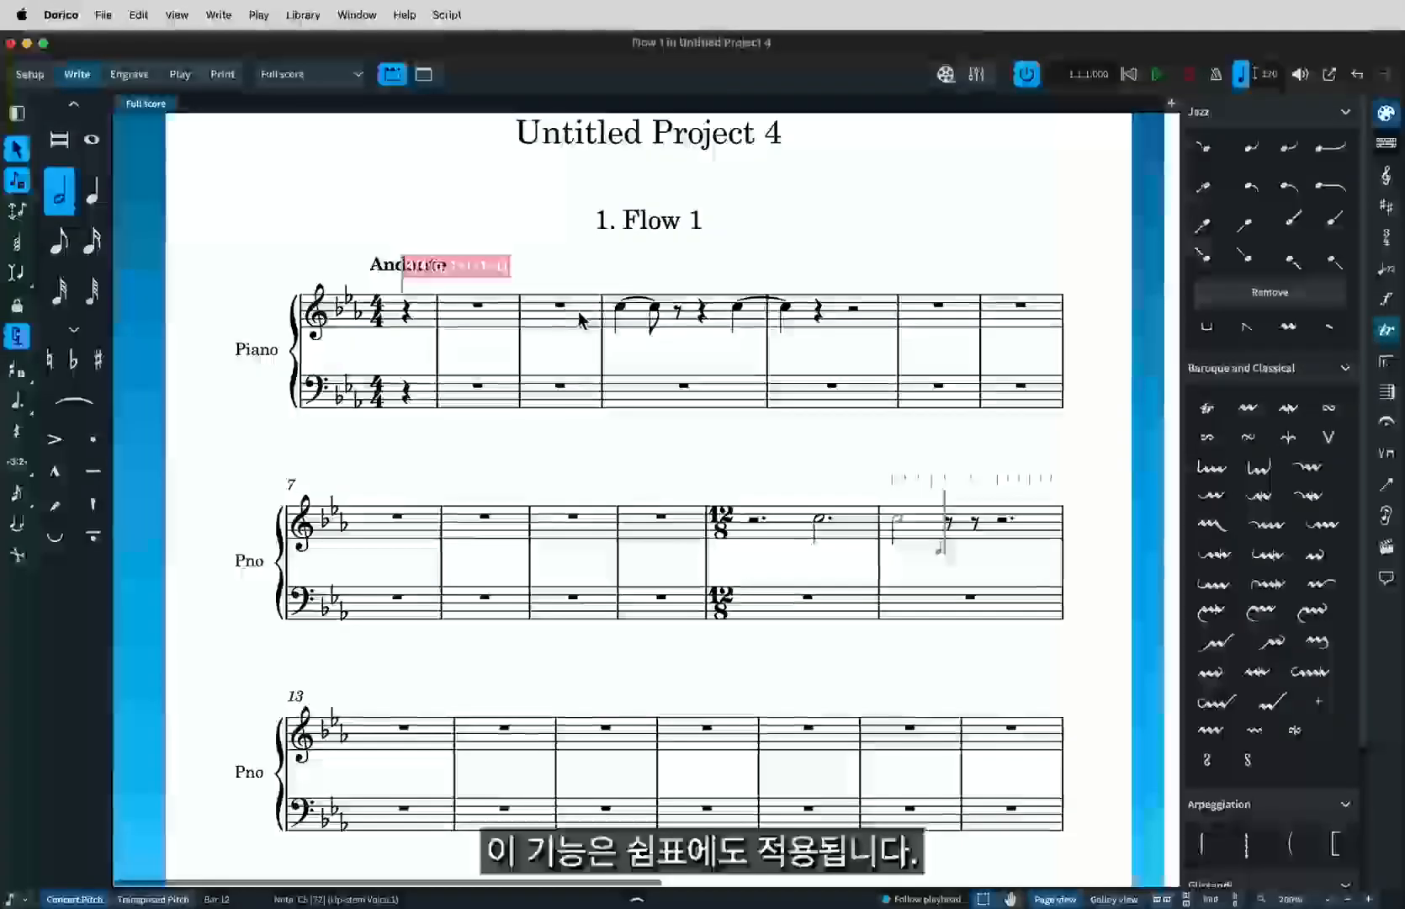
Enter a forced quarter rest on beat 4 of bar 3 and exit note input.
double_click(579, 314)
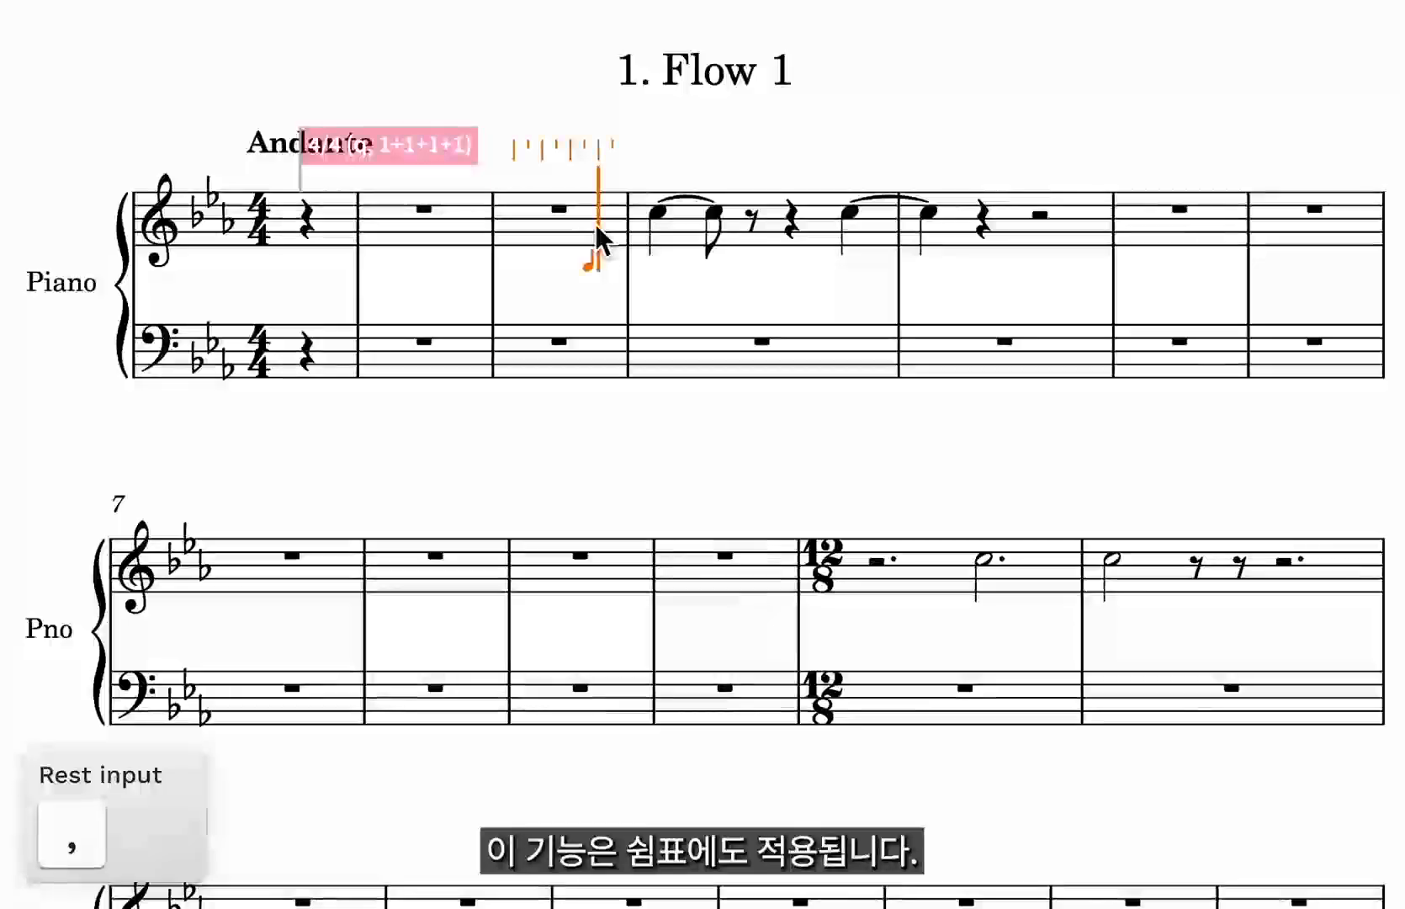
key("c")
key("Escape")
Add a fermata to the selected quarter rest in bar 3.
key("shift+d")
type("fermata")
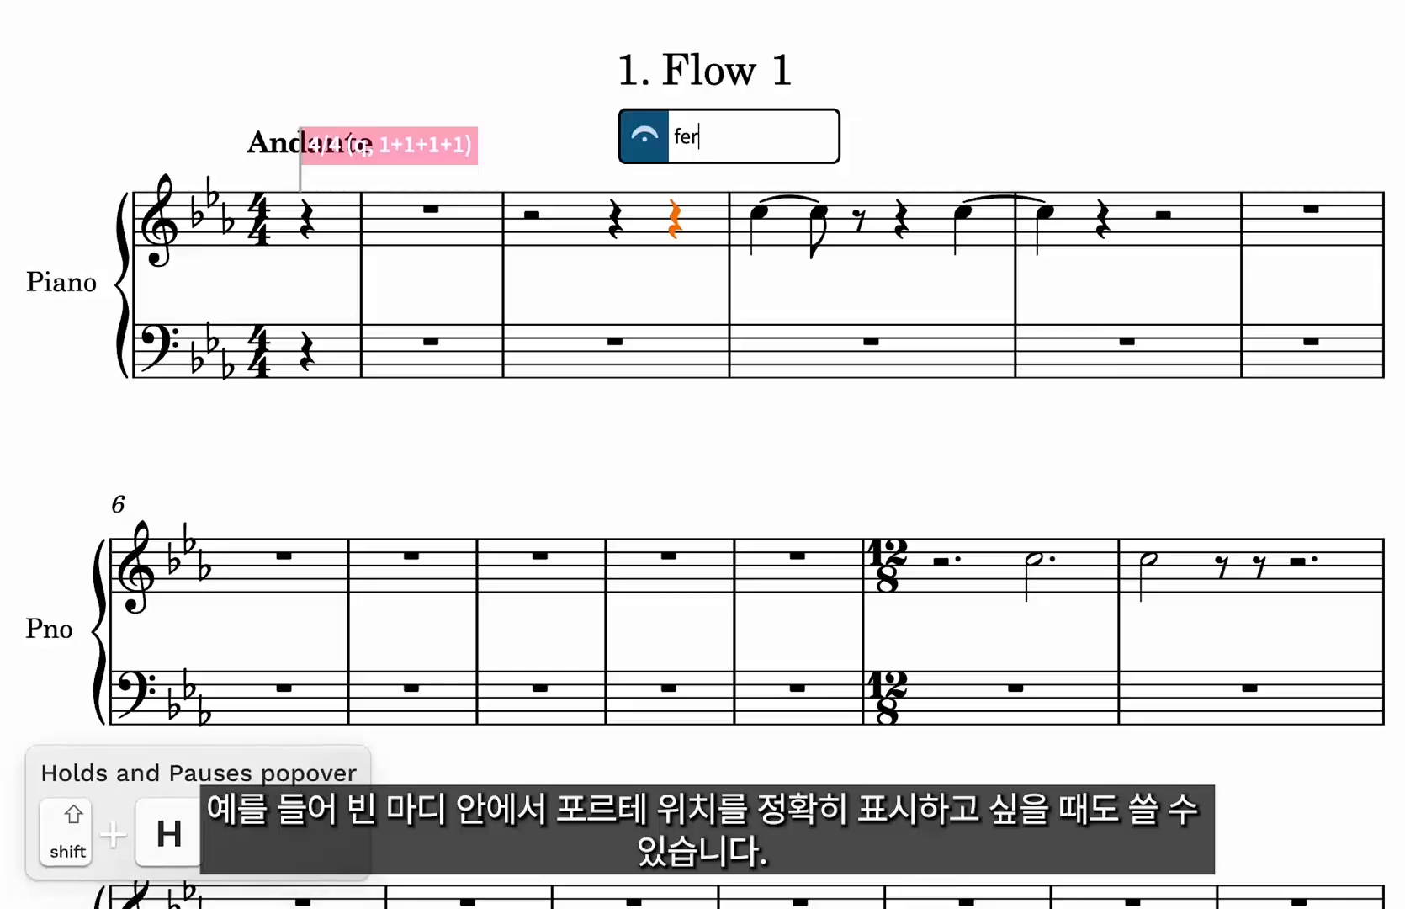
key("Return")
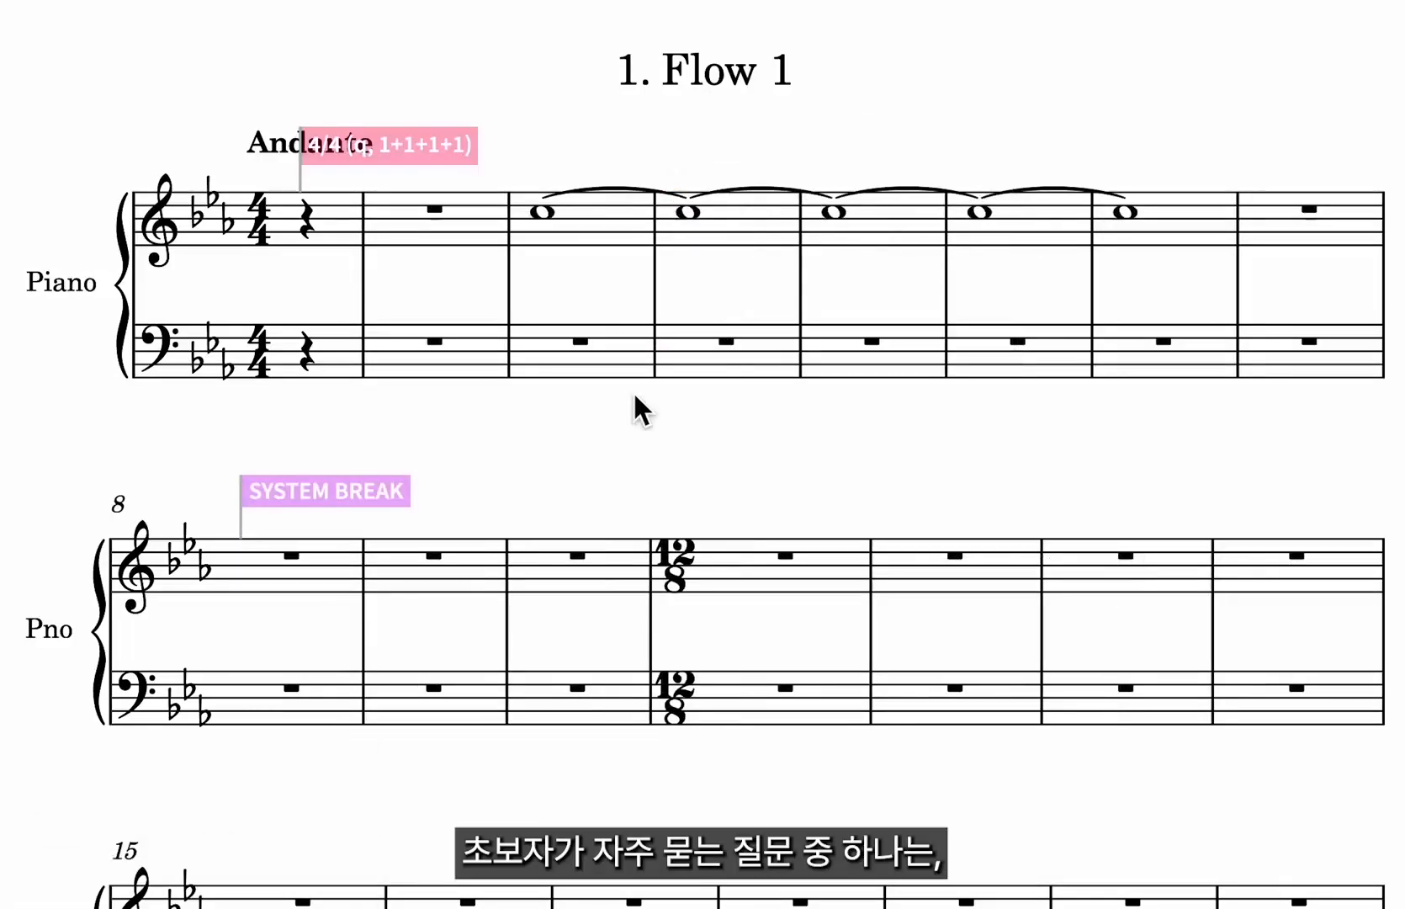
Start note input and add a p dynamic with a crescendo hairpin at the start of bar 4.
left_click(675, 233)
key("shift+n")
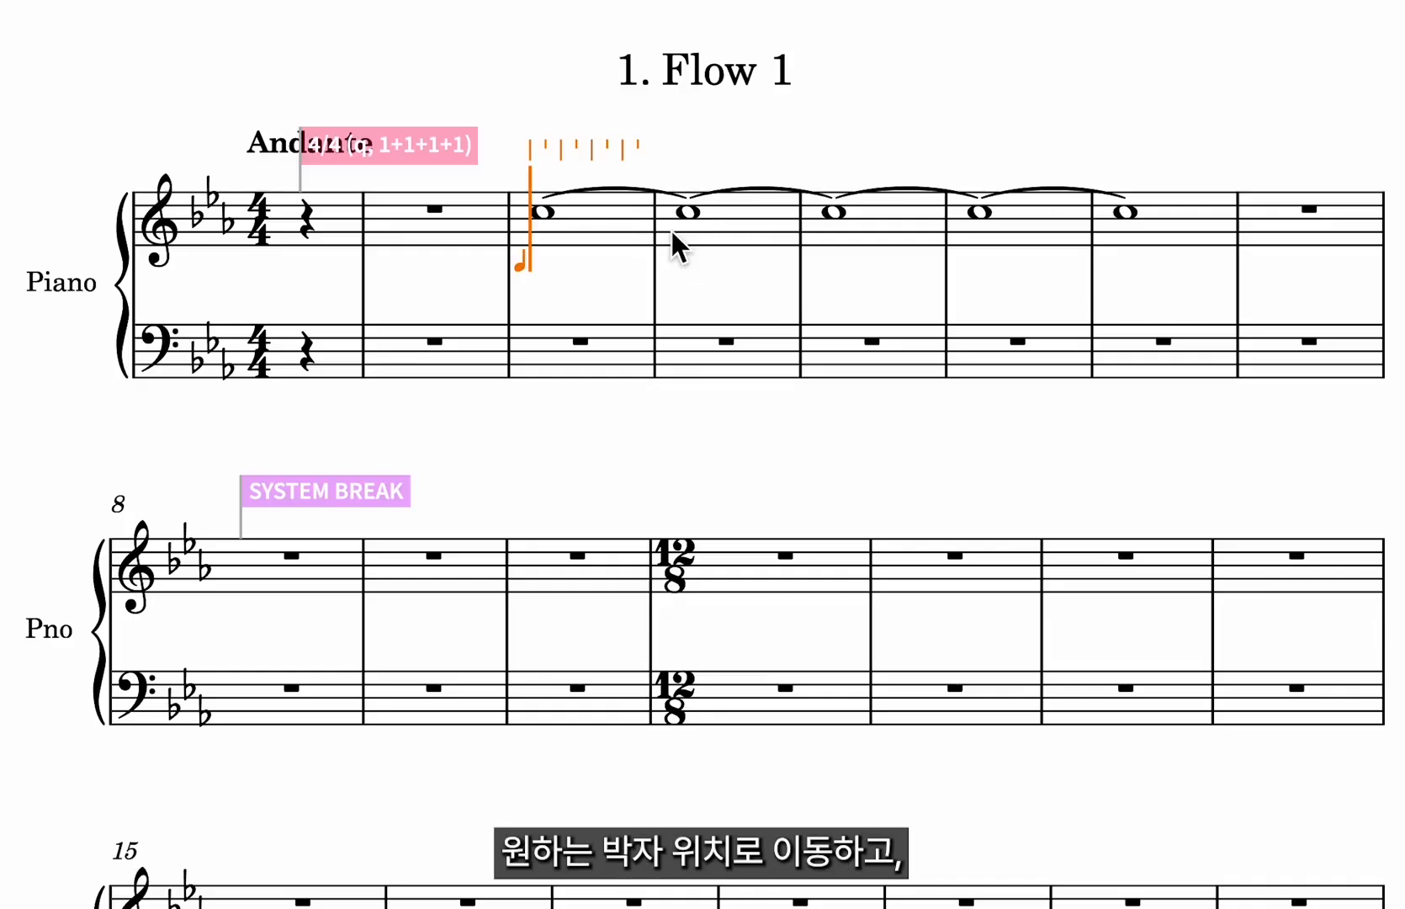
key("ctrl+Right")
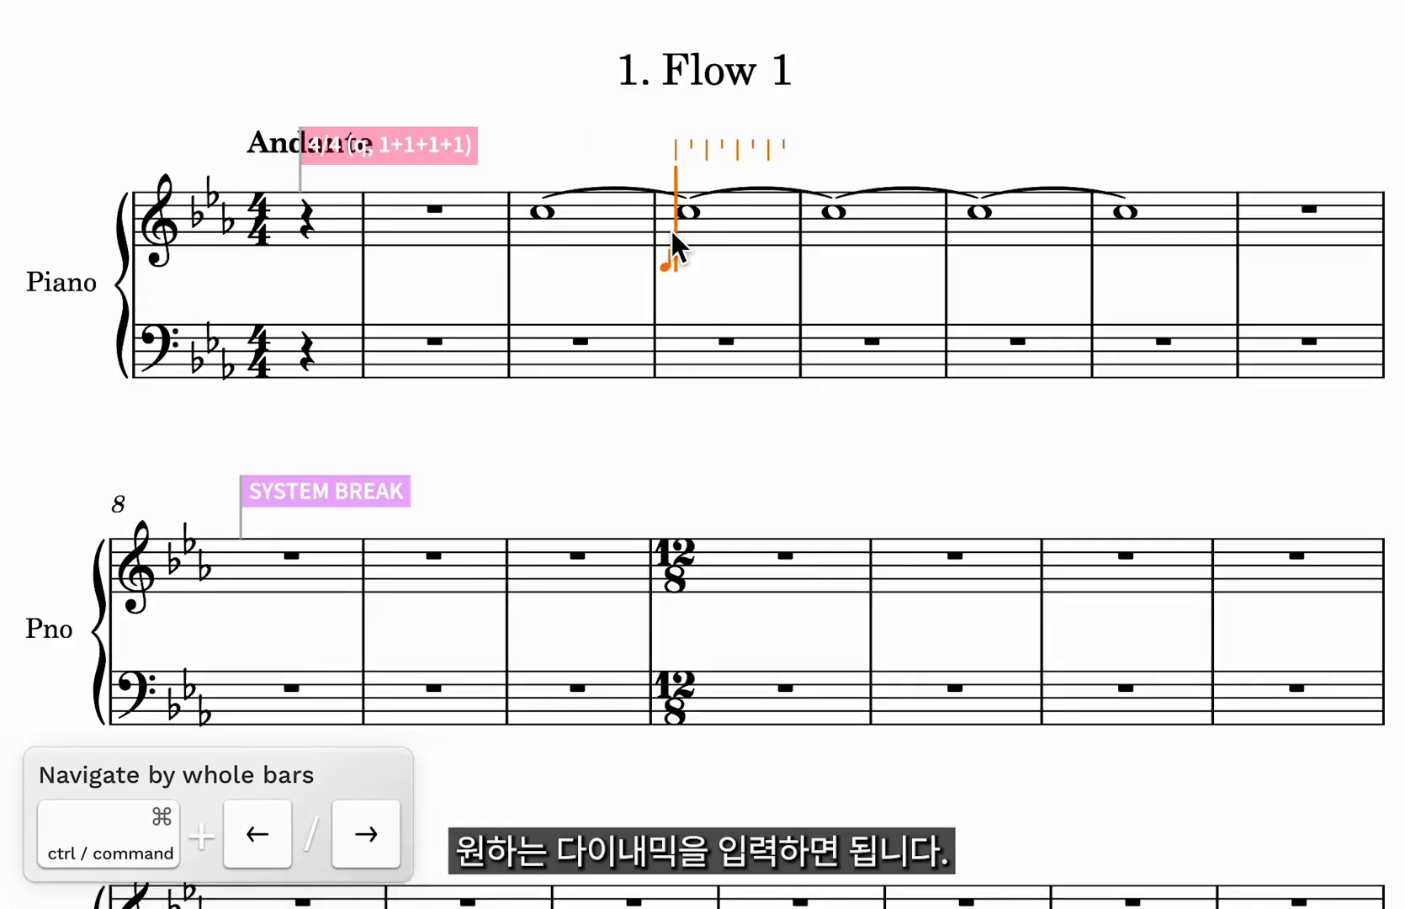
key("shift+d")
type("p<")
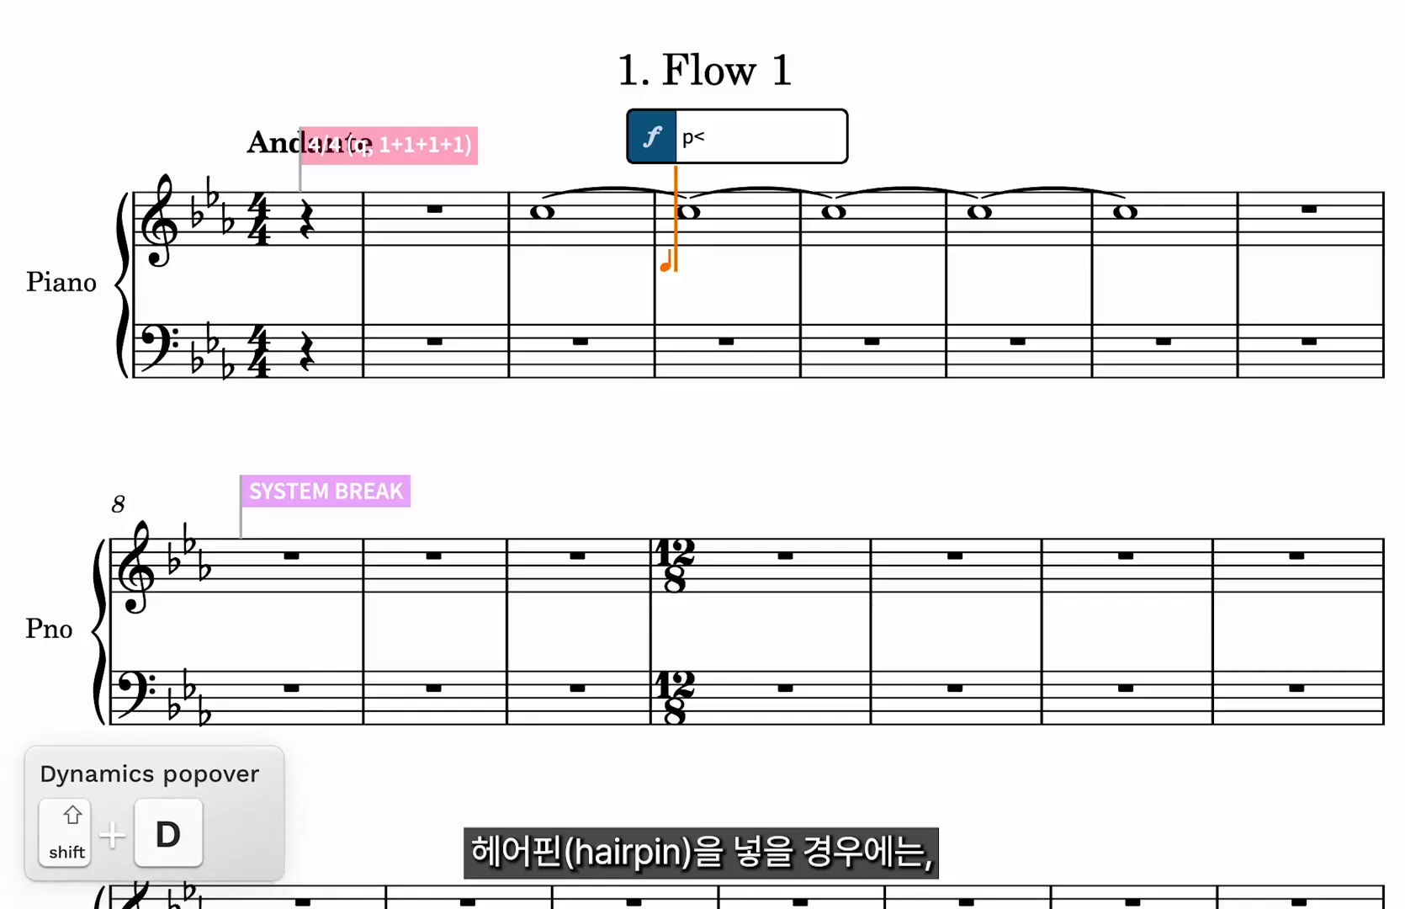
key("Return")
Extend the crescendo hairpin to the start of bar 6 and exit note input.
key("space")
key("space")
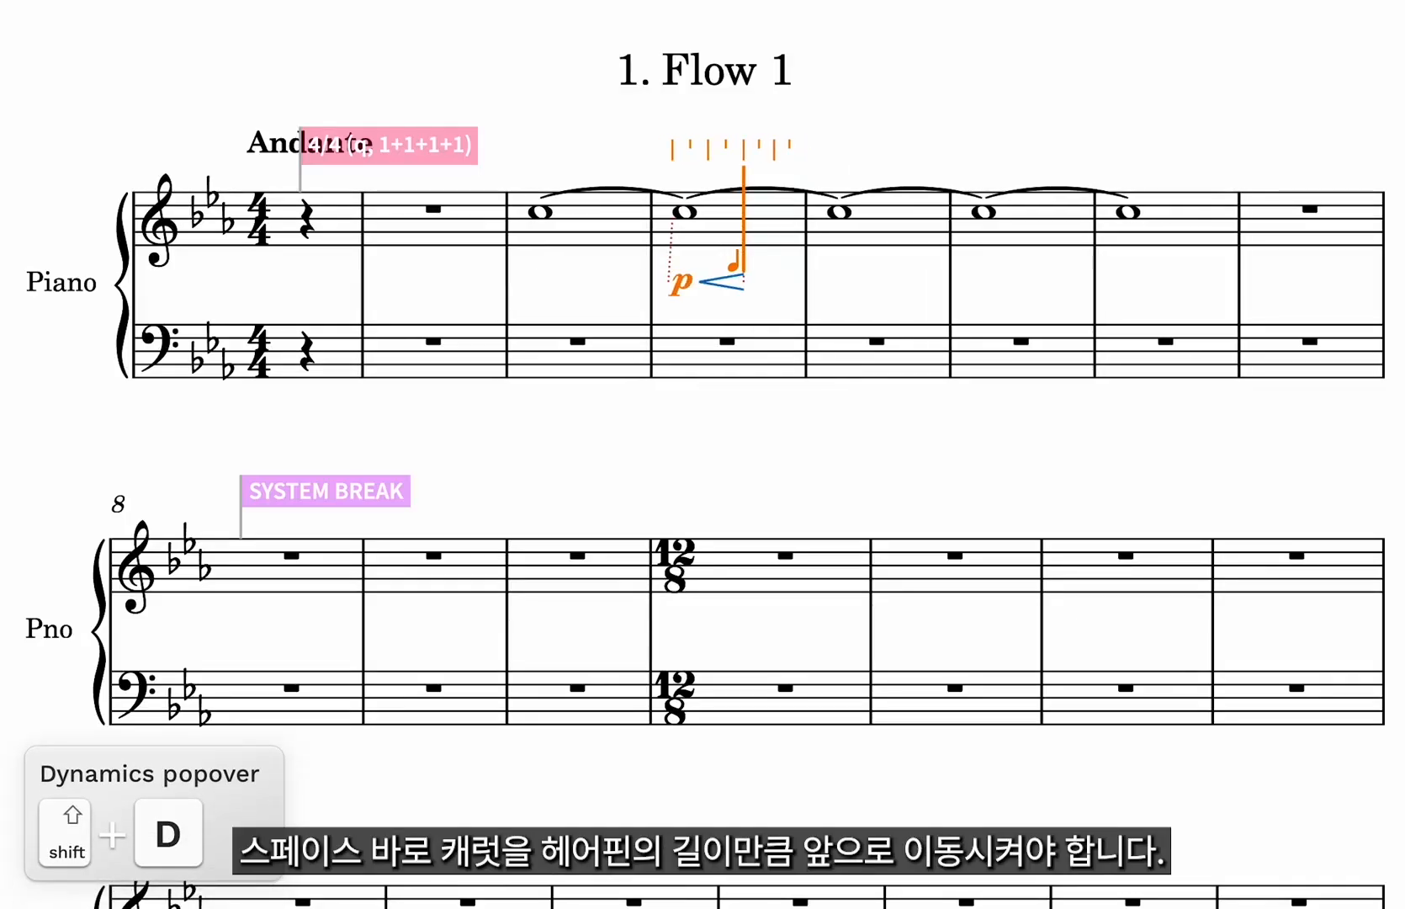
key("space")
key("space")
key("space")
key("space")
key("space")
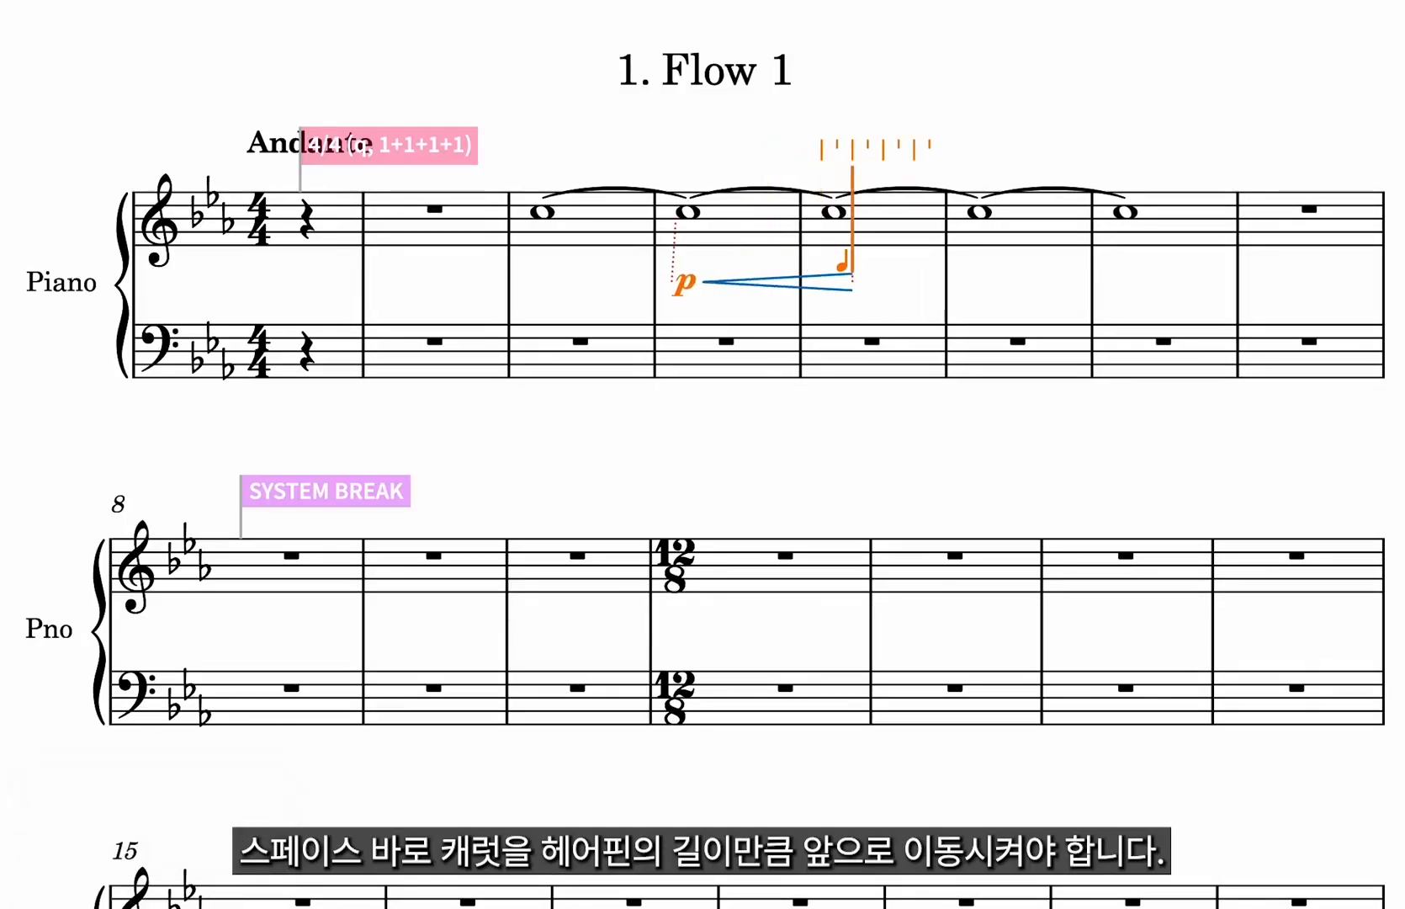
key("space")
key("space")
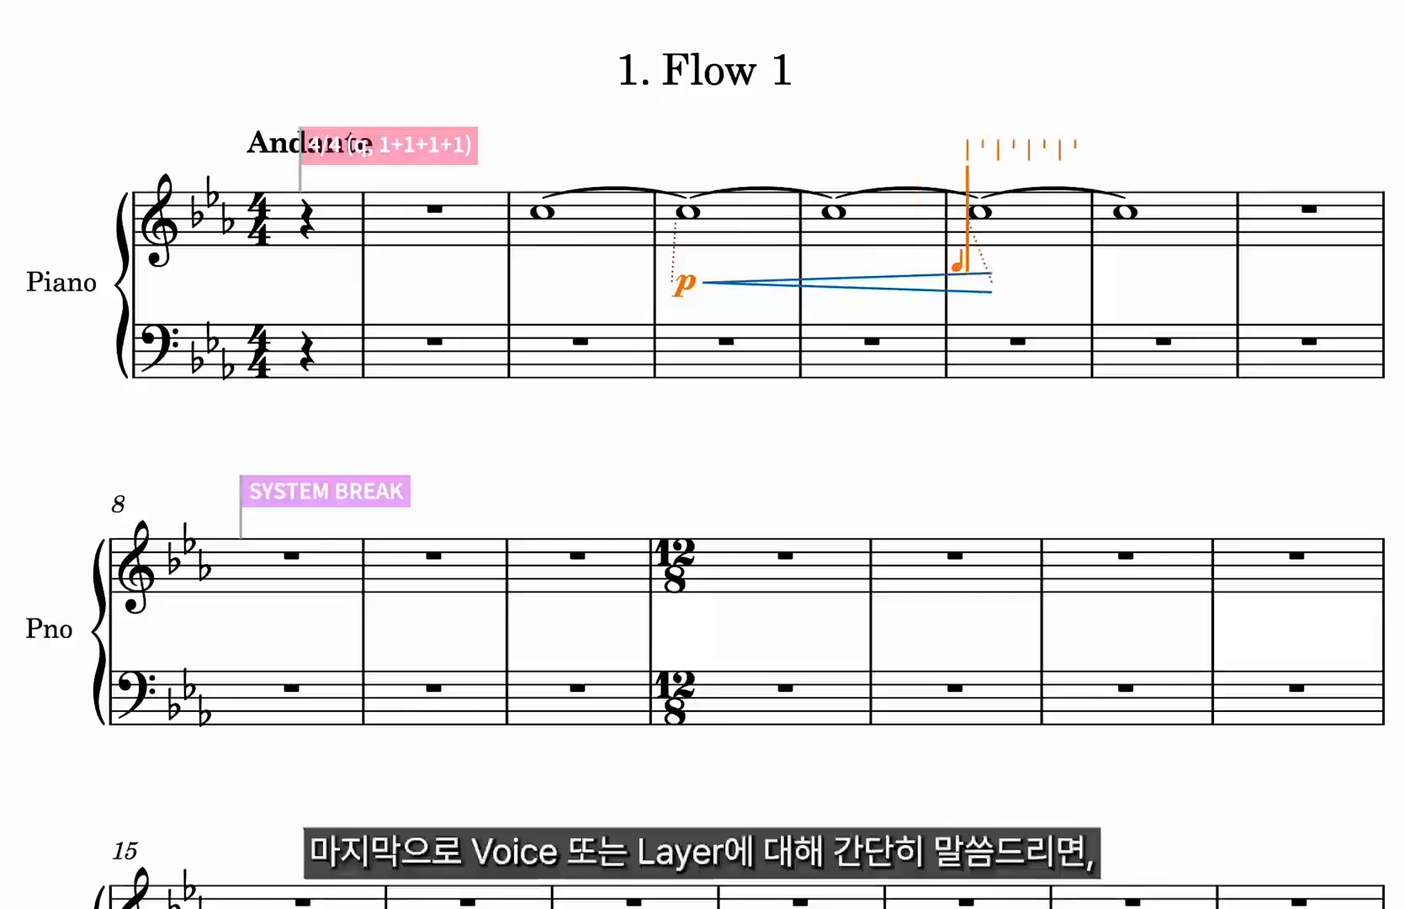
key("Escape")
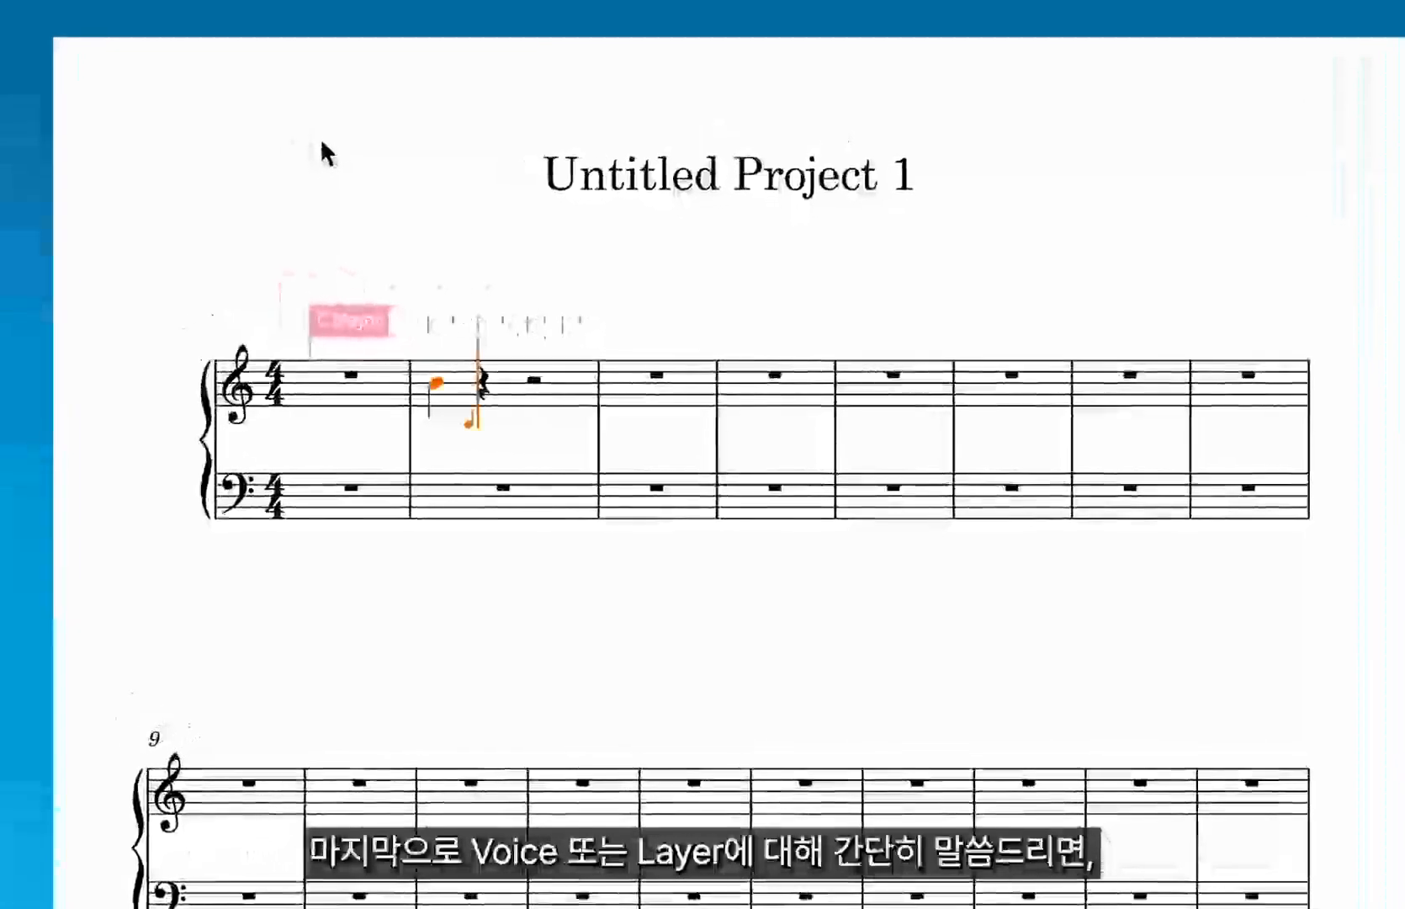
Enter eighth notes F, G and A after the quarter note in bar 2 and exit note input.
key("f")
key("g")
key("a")
key("Escape")
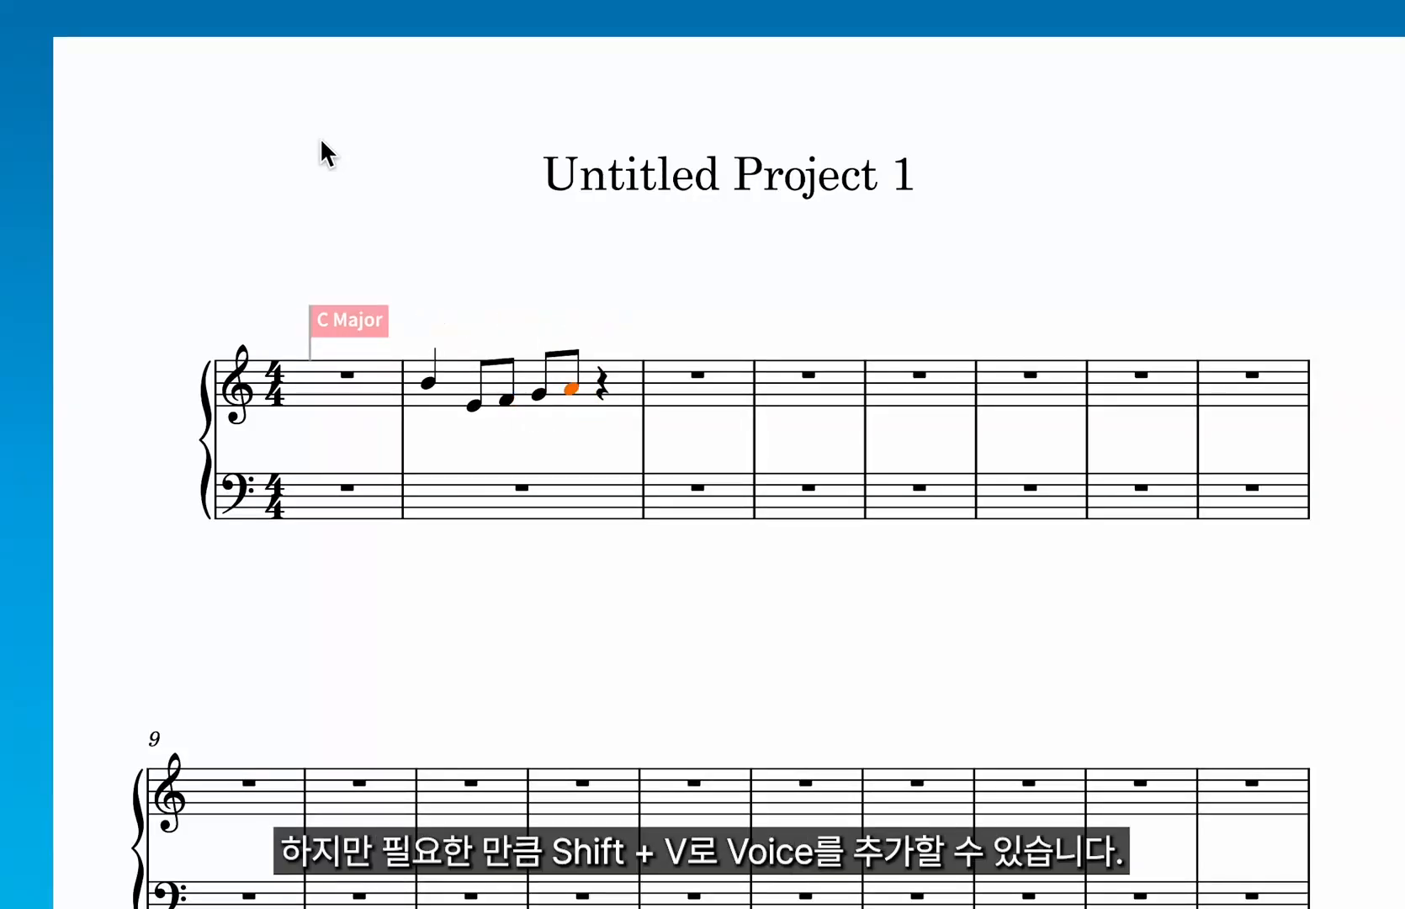
Add a new voice at the caret and cycle to the next voice.
key("shift+v")
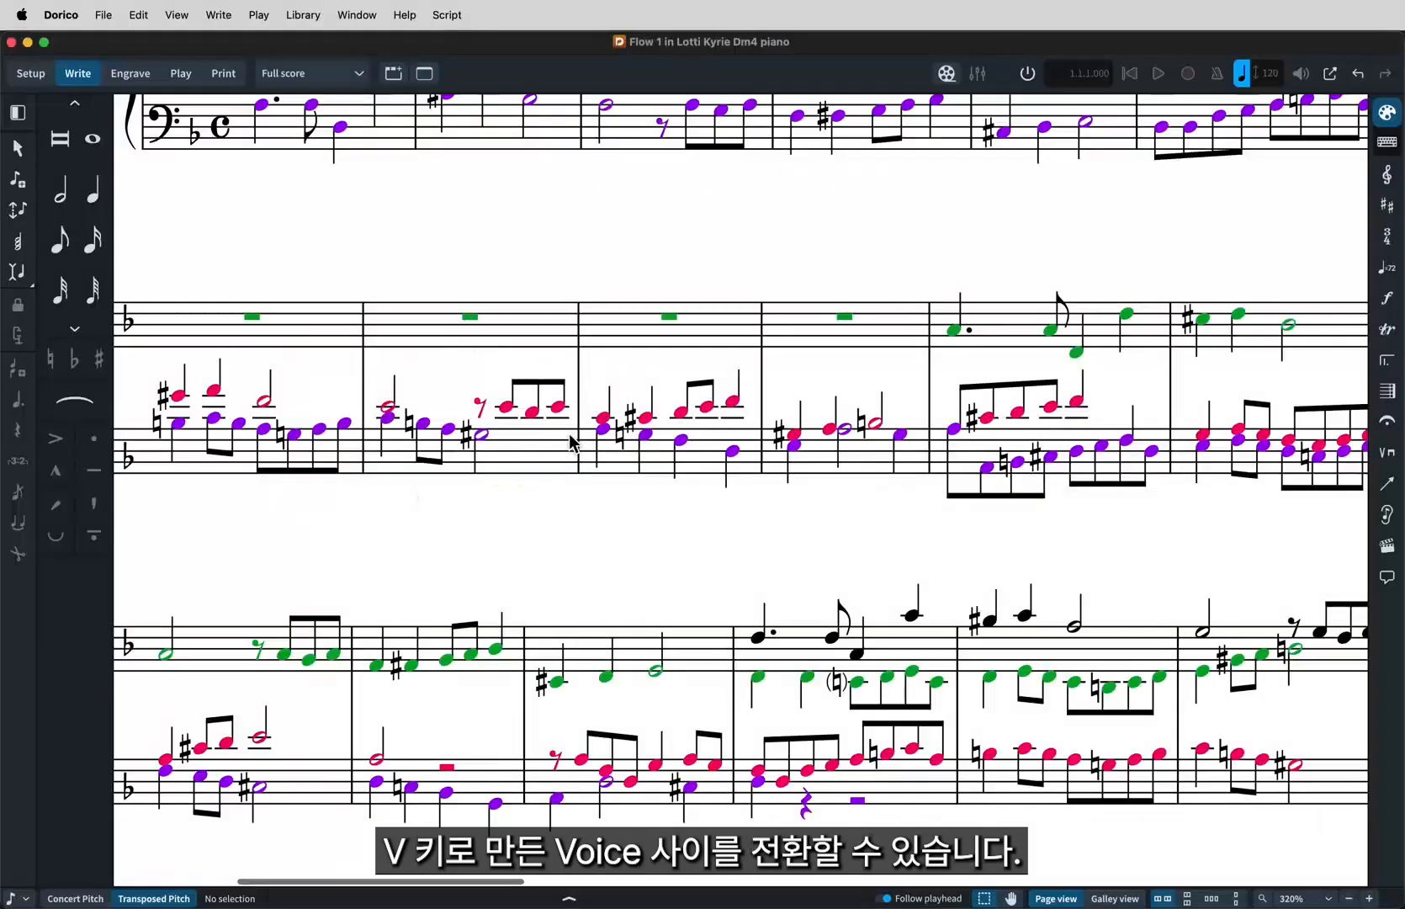
key("v")
Select two notes in bar 9 of the upper staff and move them into the next voice, then deselect.
left_click(602, 418)
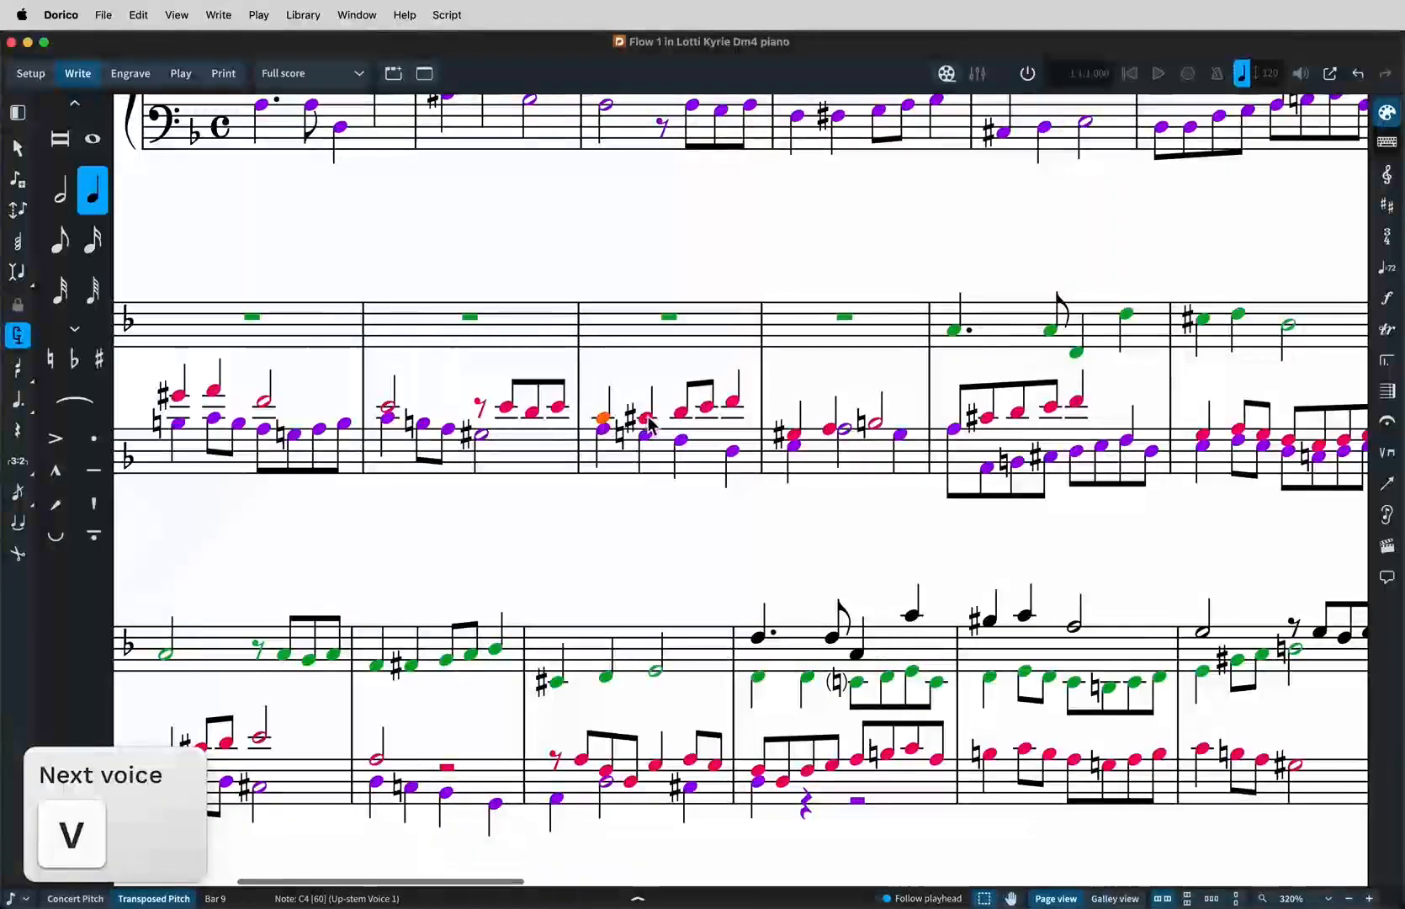
left_click(649, 419, "shift")
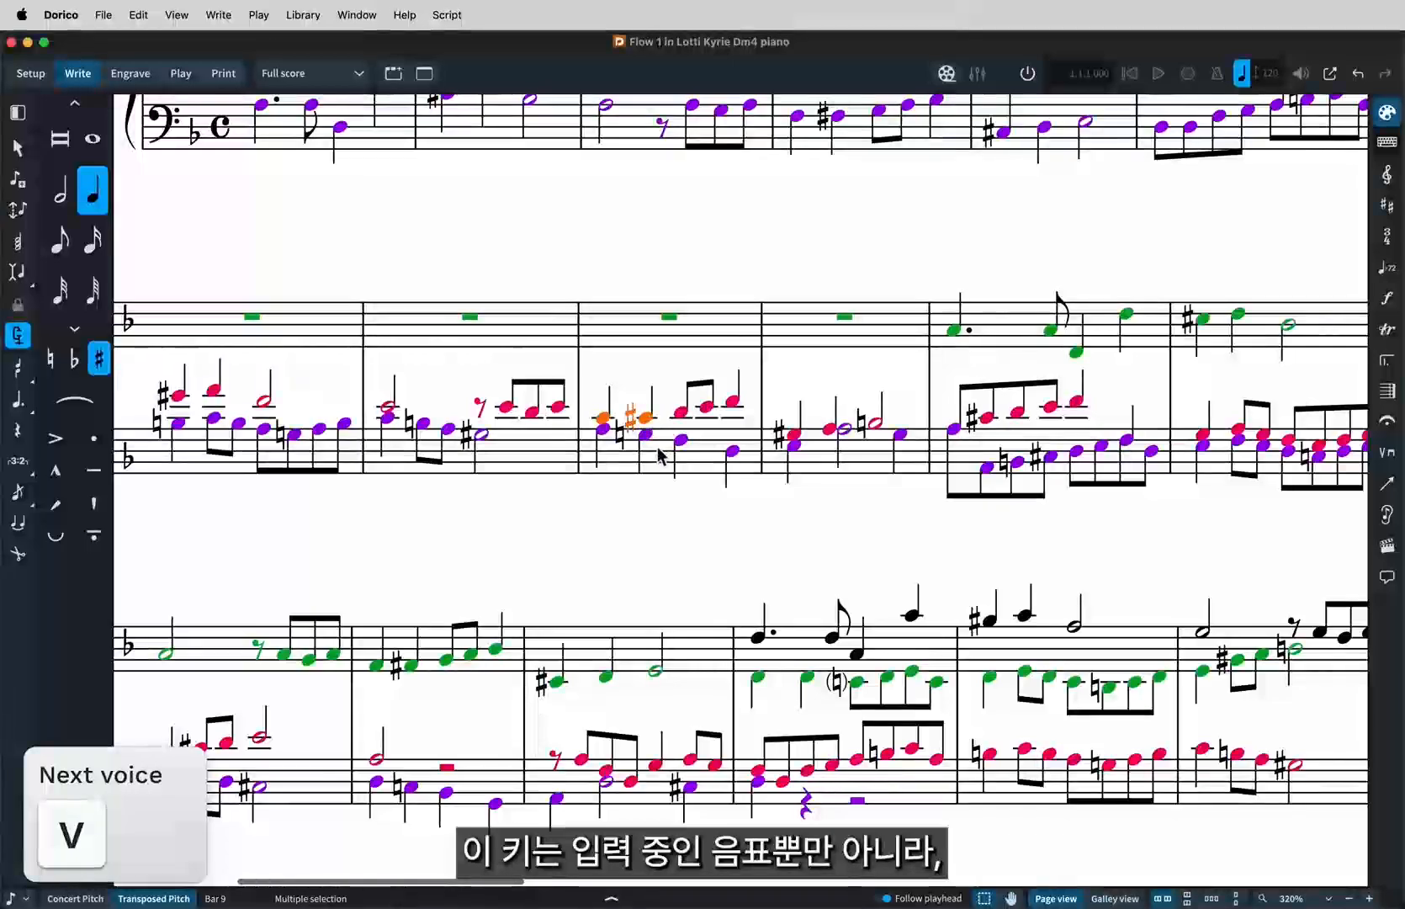
key("v")
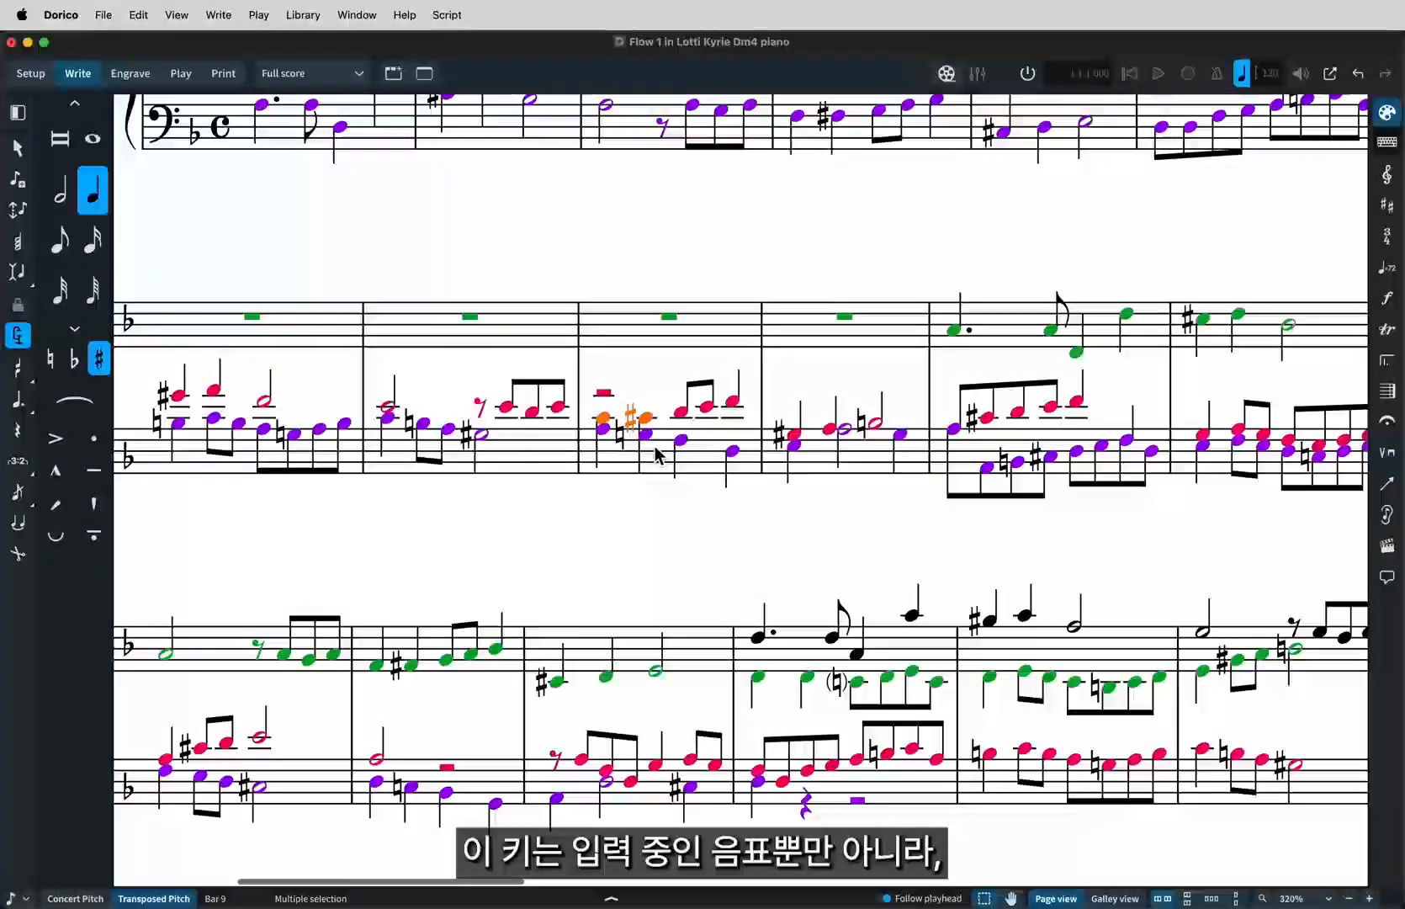
left_click(606, 486)
key("Escape")
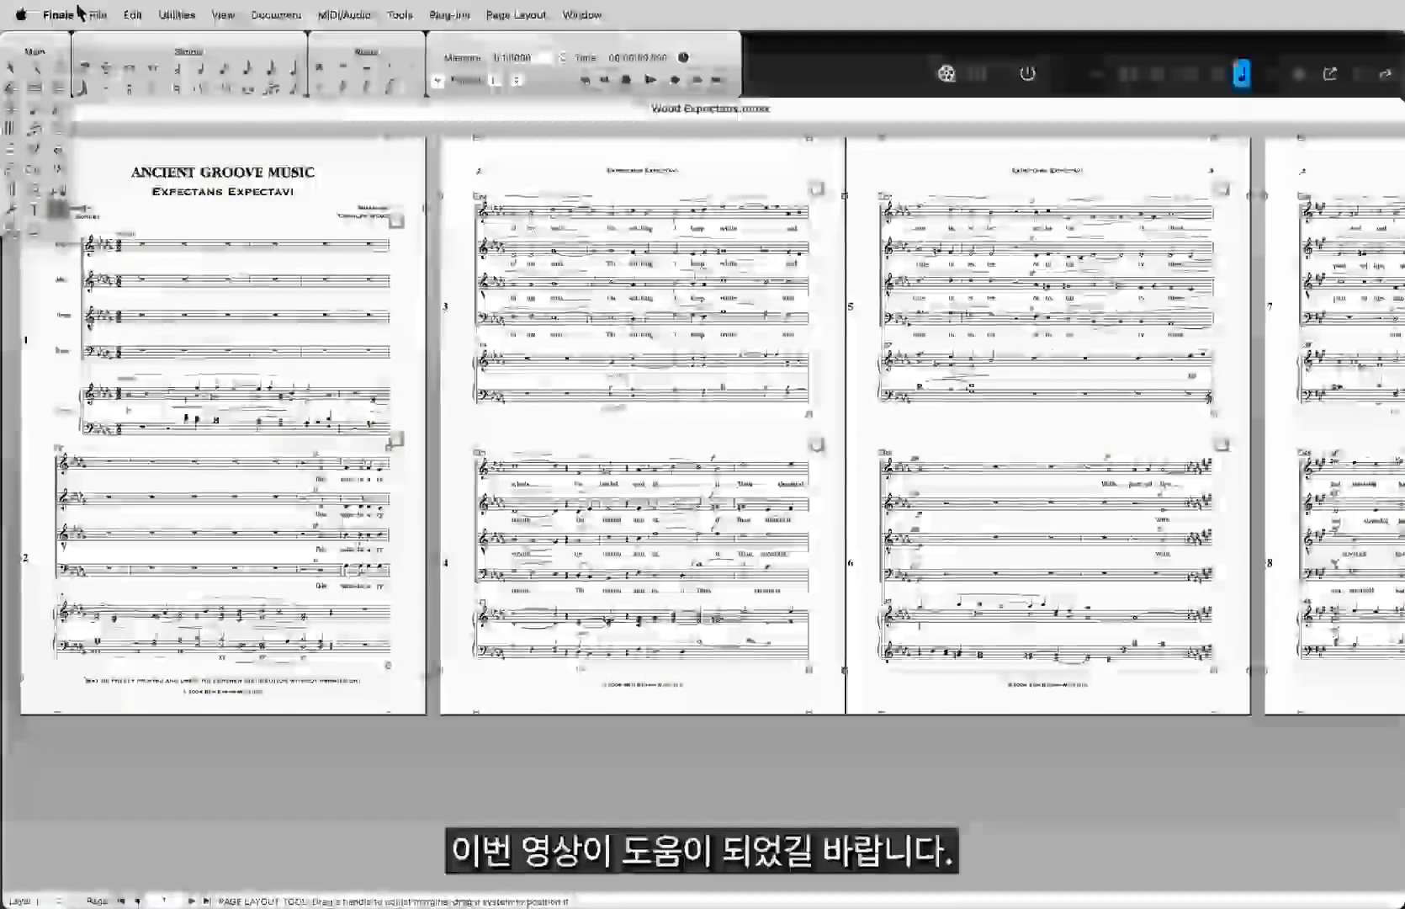
left_click(100, 15)
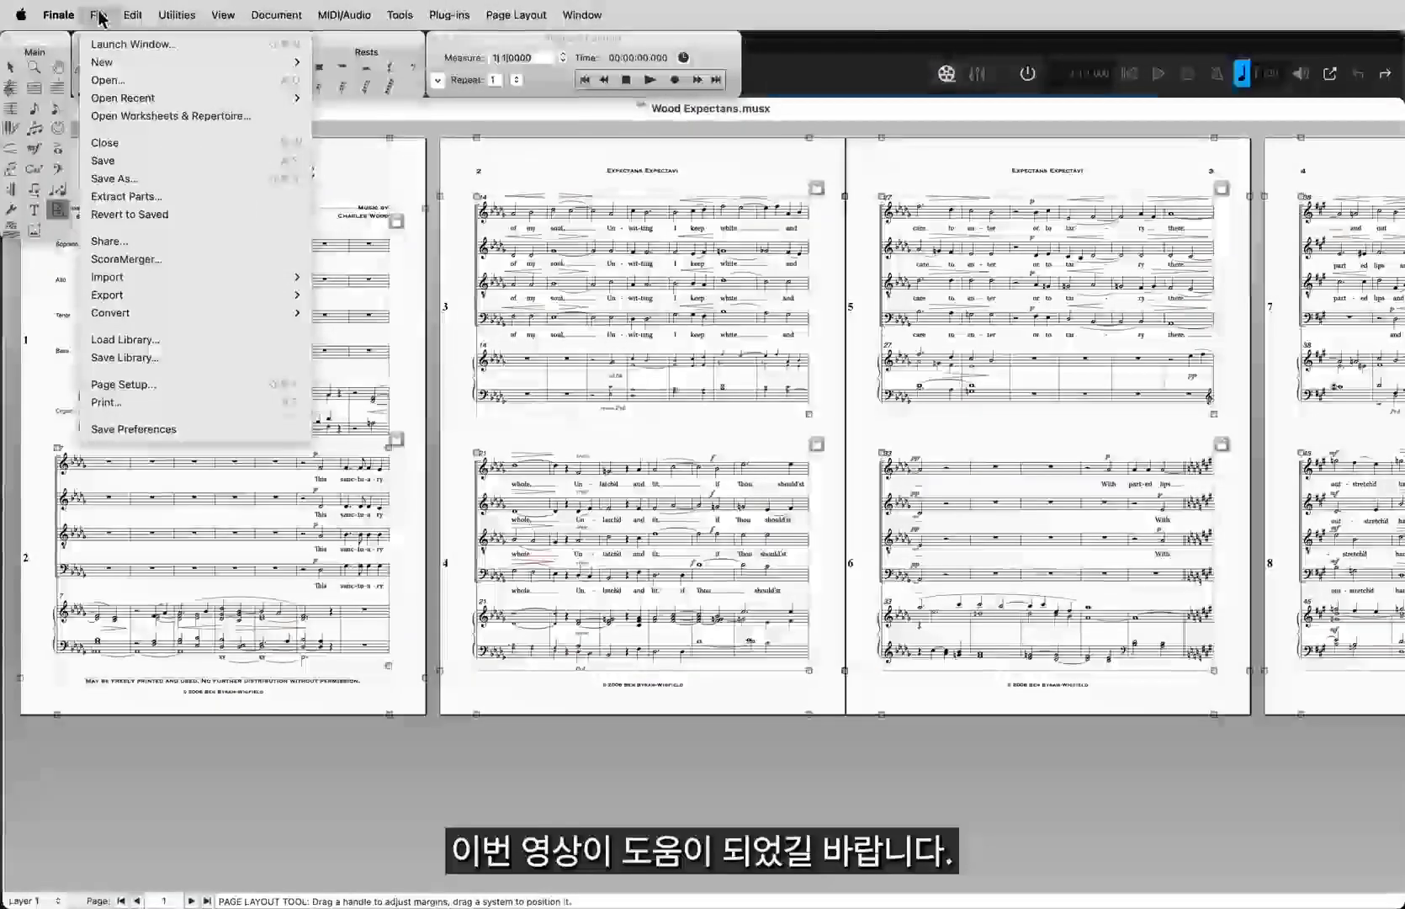
mouse_move(130, 298)
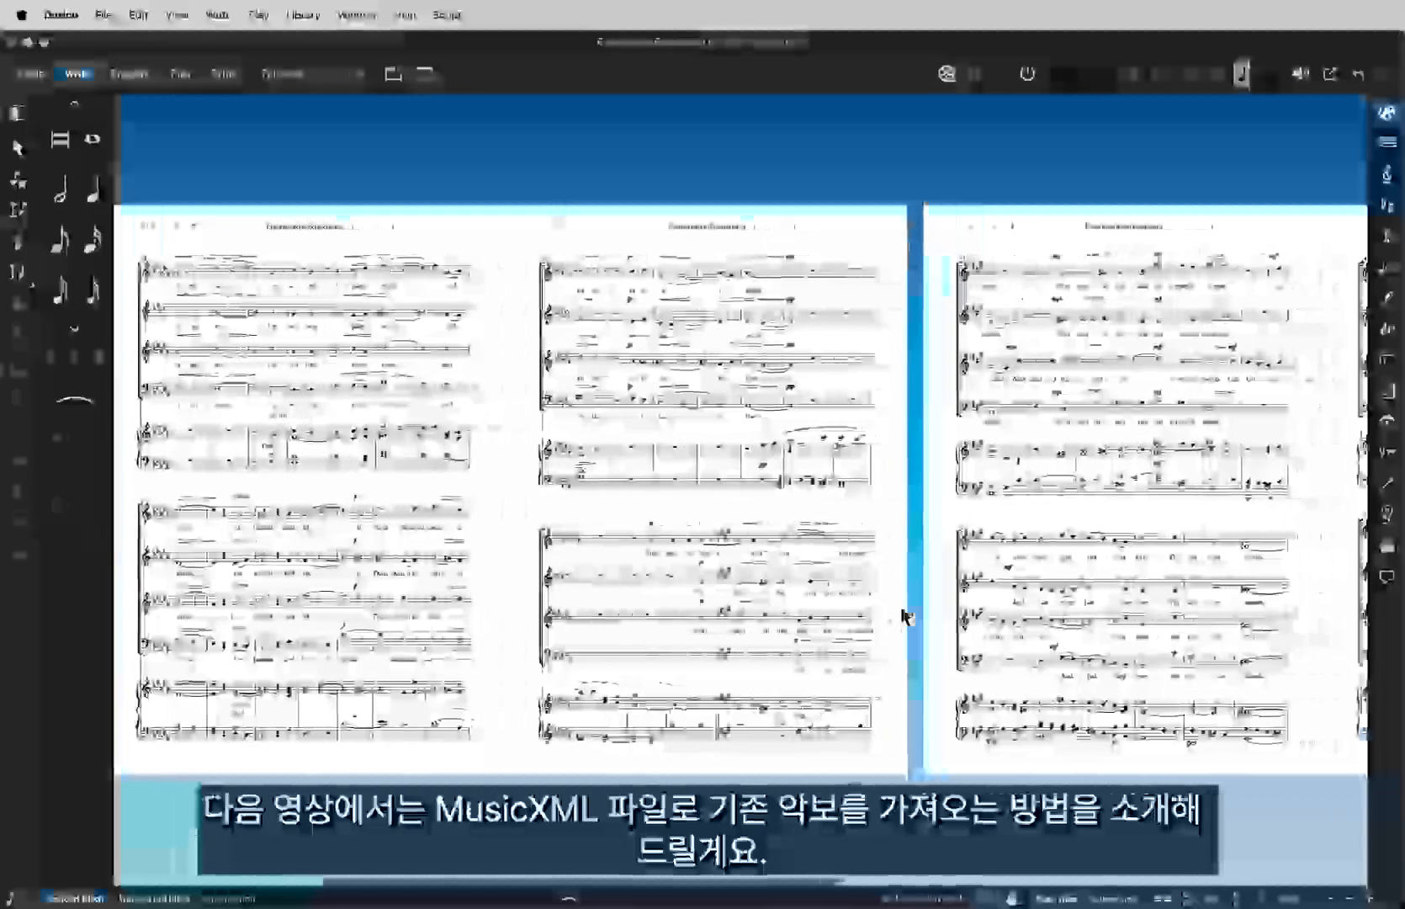
scroll(904, 617, "right", 10)
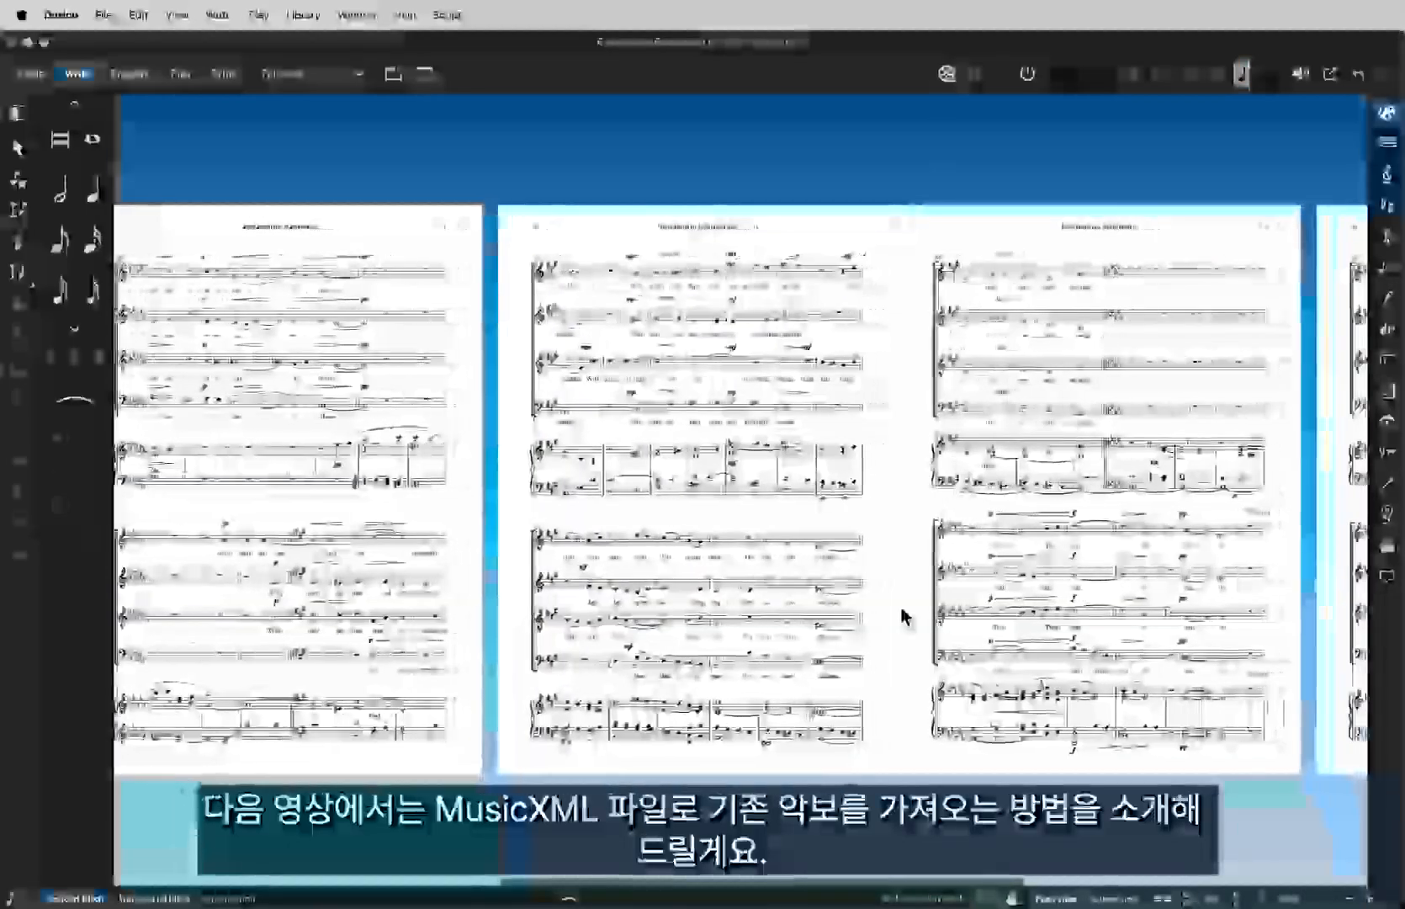
scroll(902, 616, "right", 5)
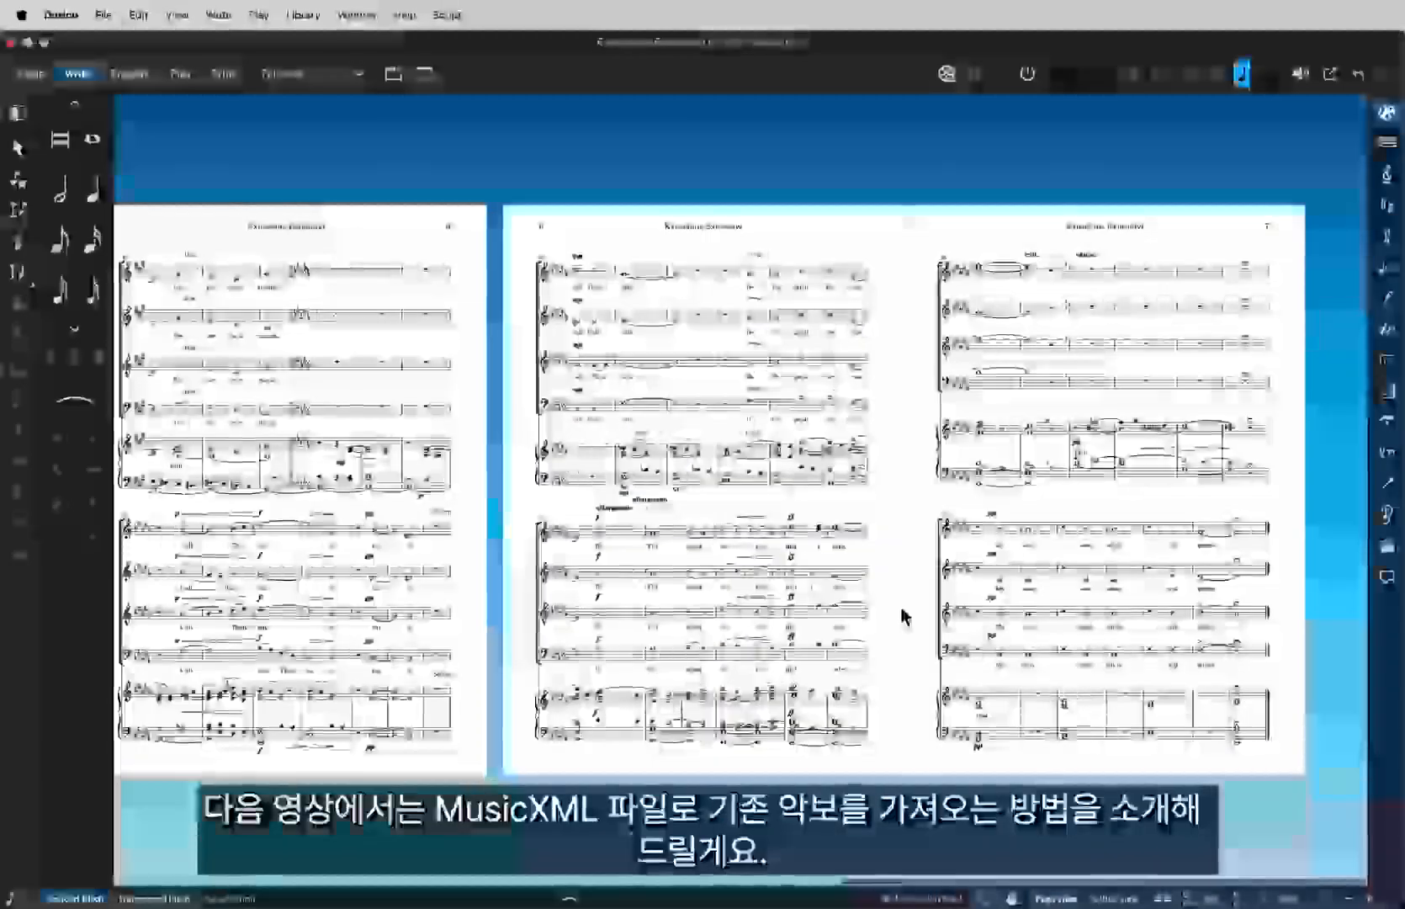